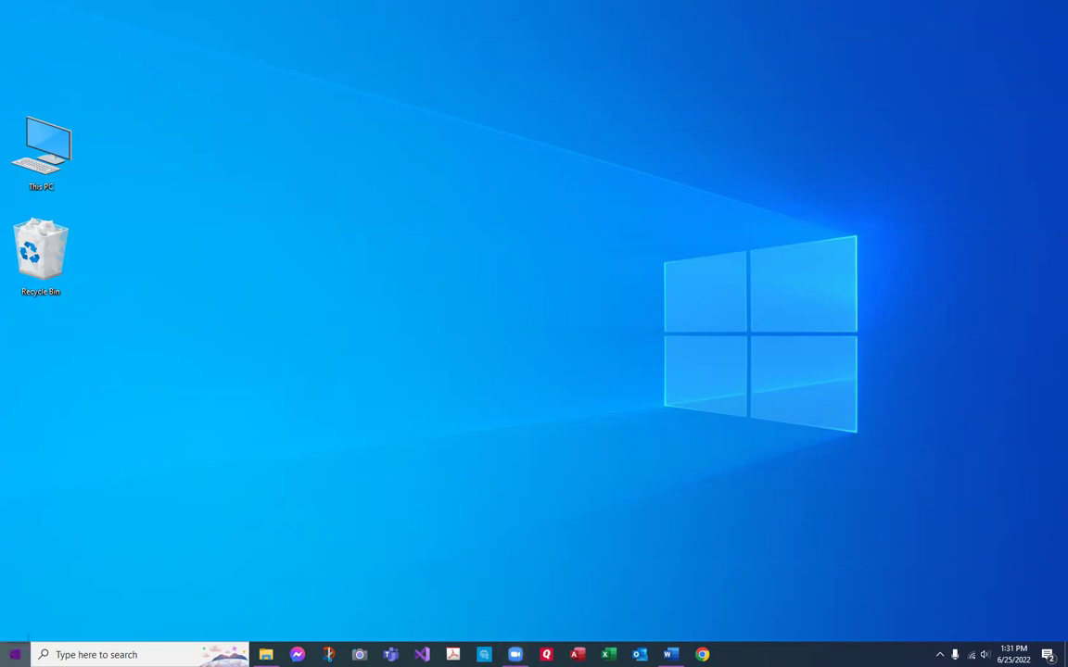
Step: Open the Ease of Access display options in Windows Settings
{"action": "left_click", "coordinate": [14, 654]}
{"action": "left_click", "coordinate": [422, 510]}
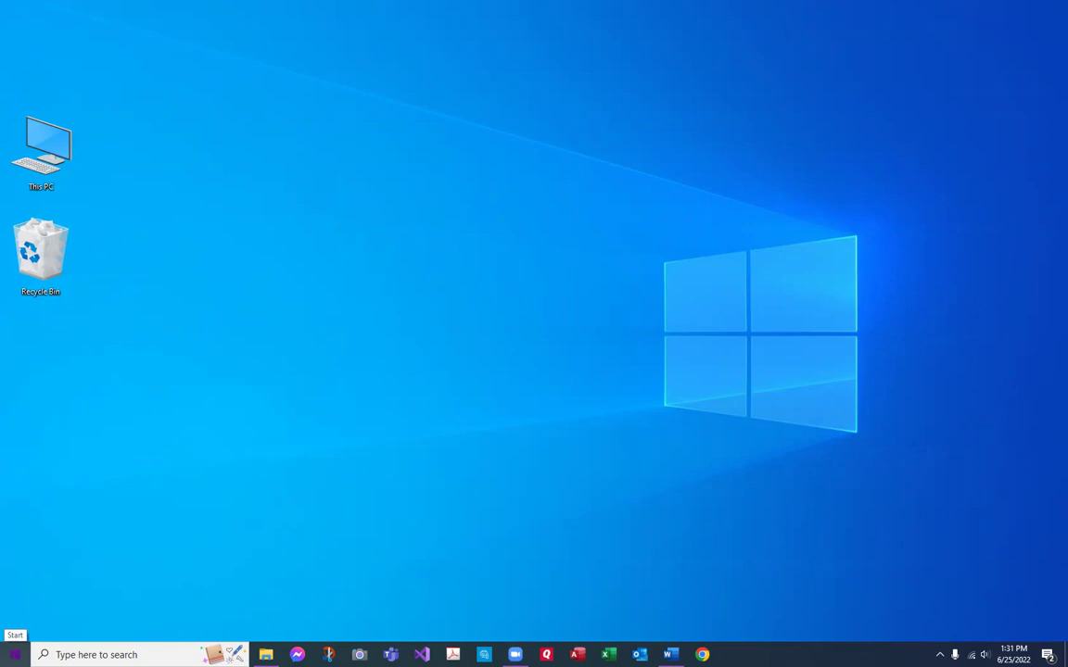
{"action": "left_click", "coordinate": [14, 654]}
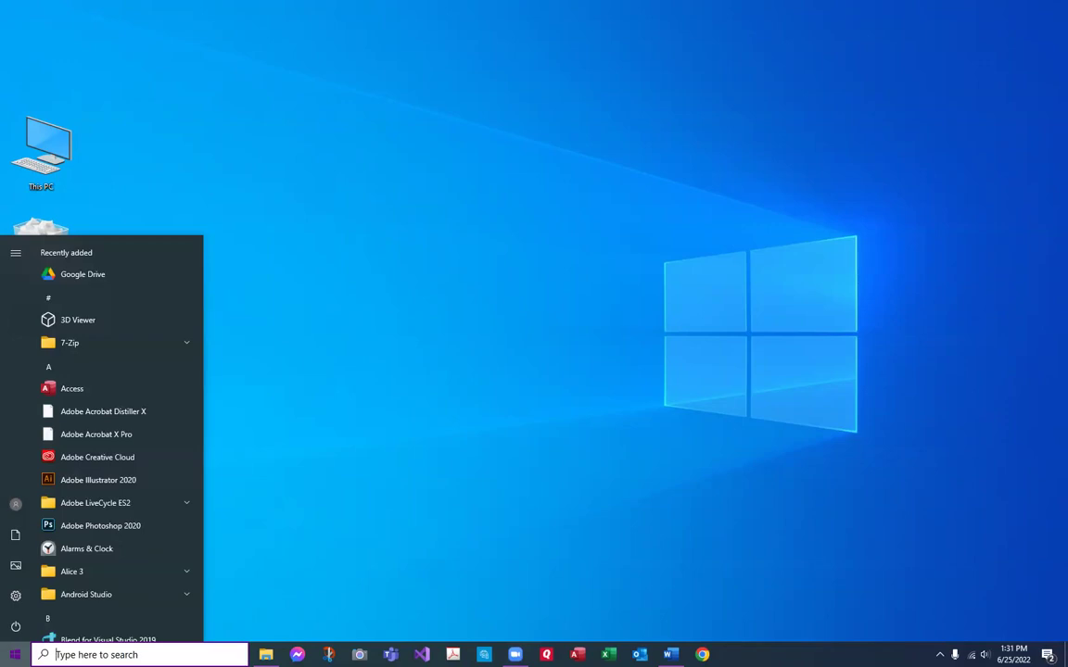
{"action": "mouse_move", "coordinate": [18, 597]}
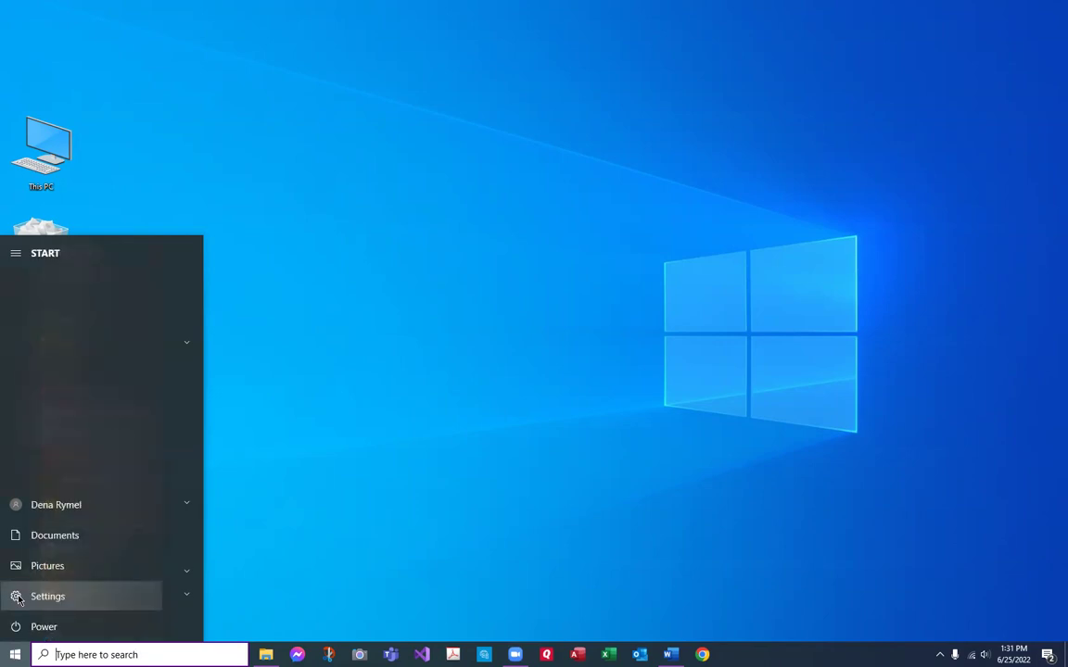
{"action": "left_click", "coordinate": [17, 598]}
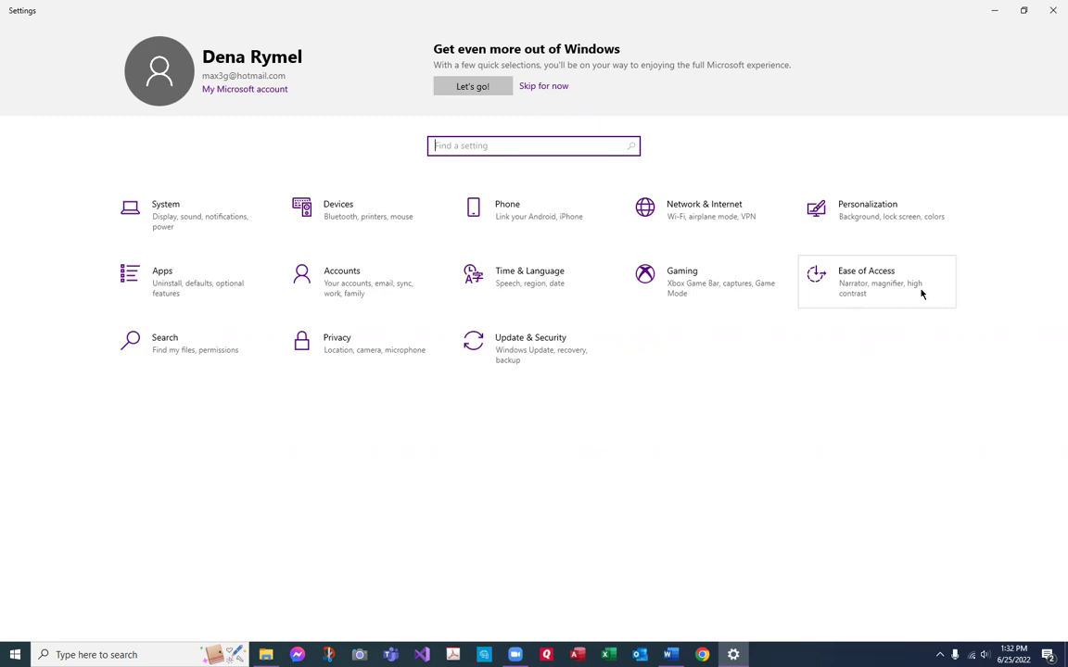
{"action": "left_click", "coordinate": [853, 276]}
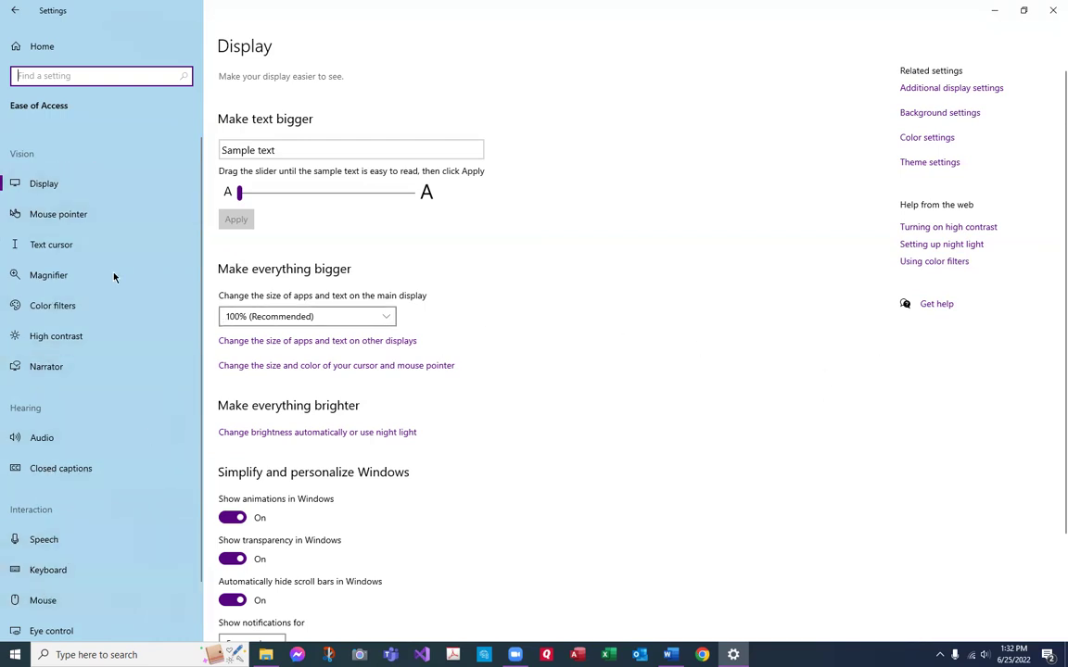
{"action": "left_click", "coordinate": [41, 184]}
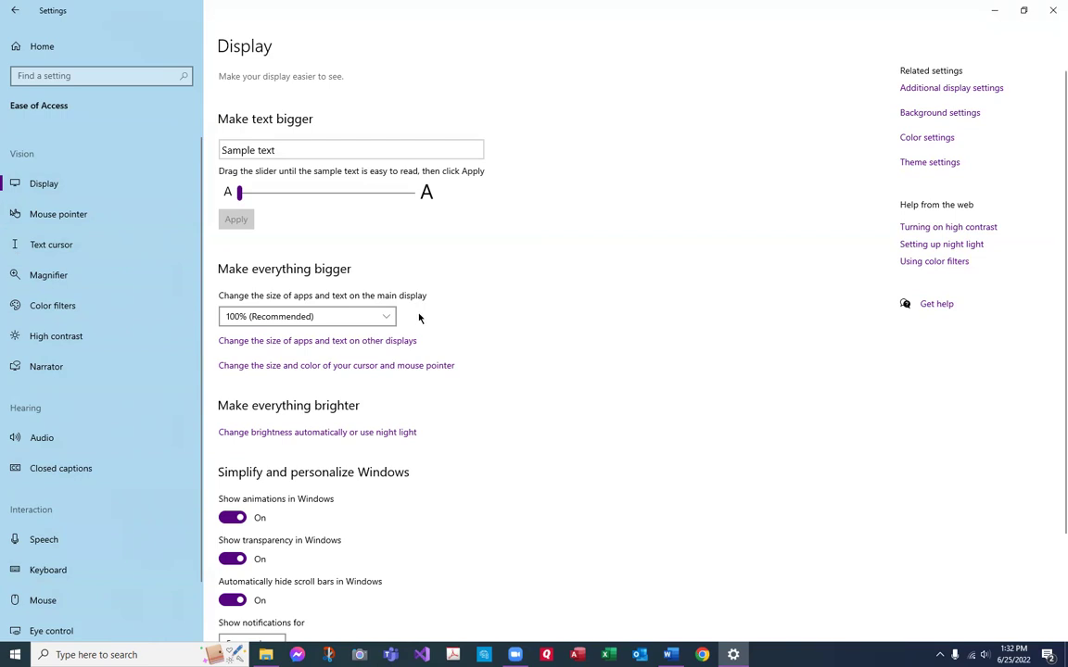
Step: Try a slightly larger text size for the sample text and return it to the smallest size without applying
{"action": "left_click", "coordinate": [254, 195]}
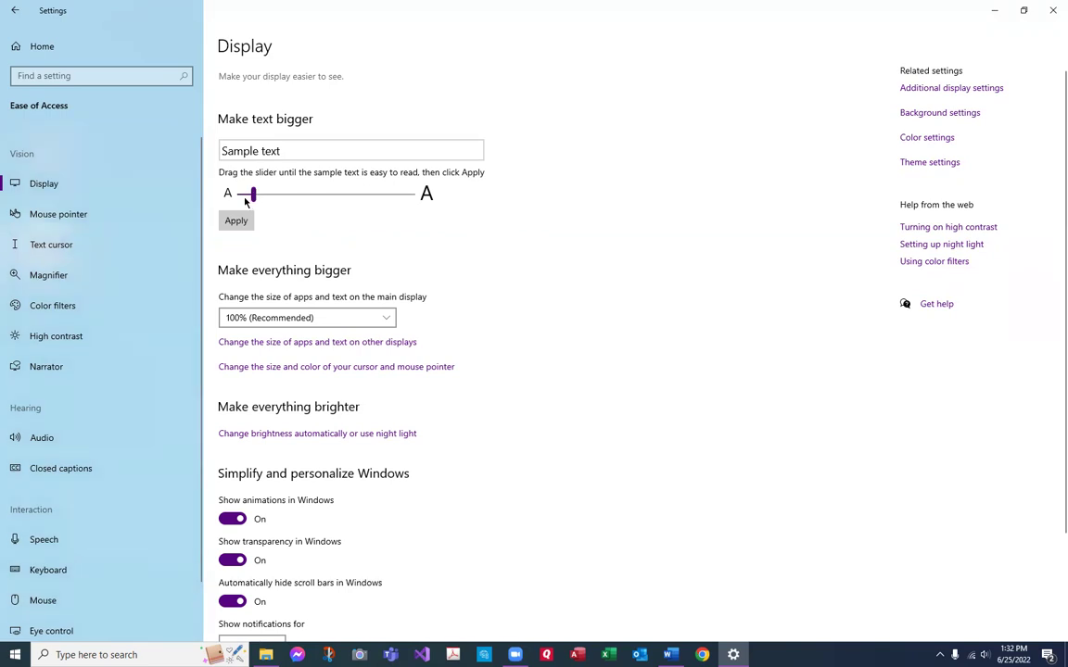
{"action": "left_click_drag", "start_coordinate": [253, 195], "coordinate": [230, 196]}
{"action": "left_click", "coordinate": [281, 199]}
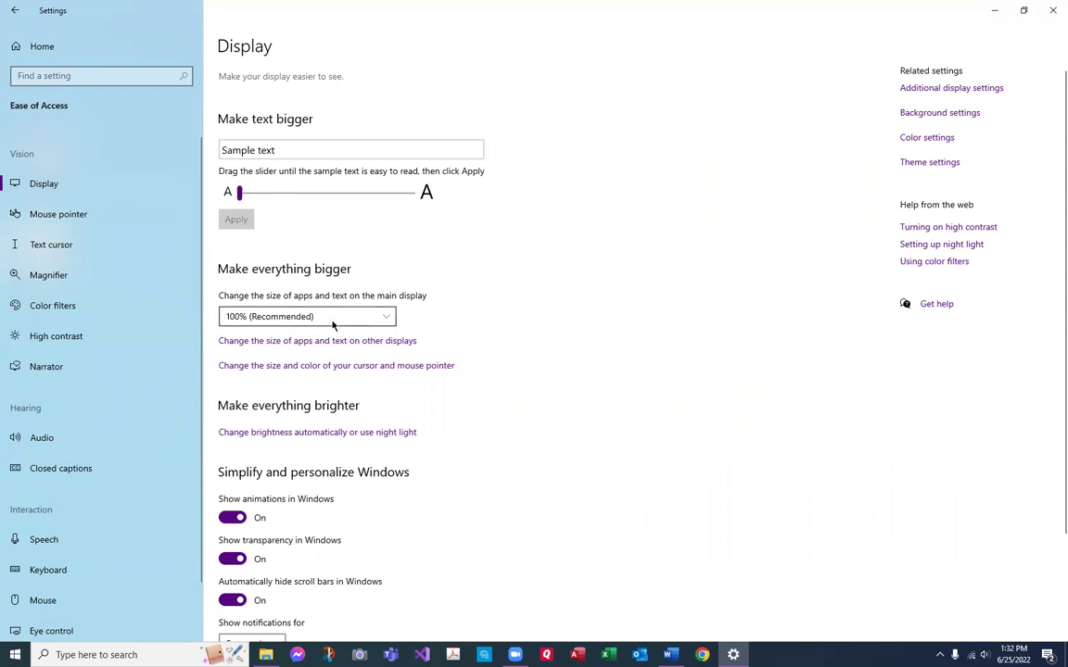
Step: Try the 125% size for apps and text on the main display and restore 100% (Recommended)
{"action": "left_click", "coordinate": [384, 318]}
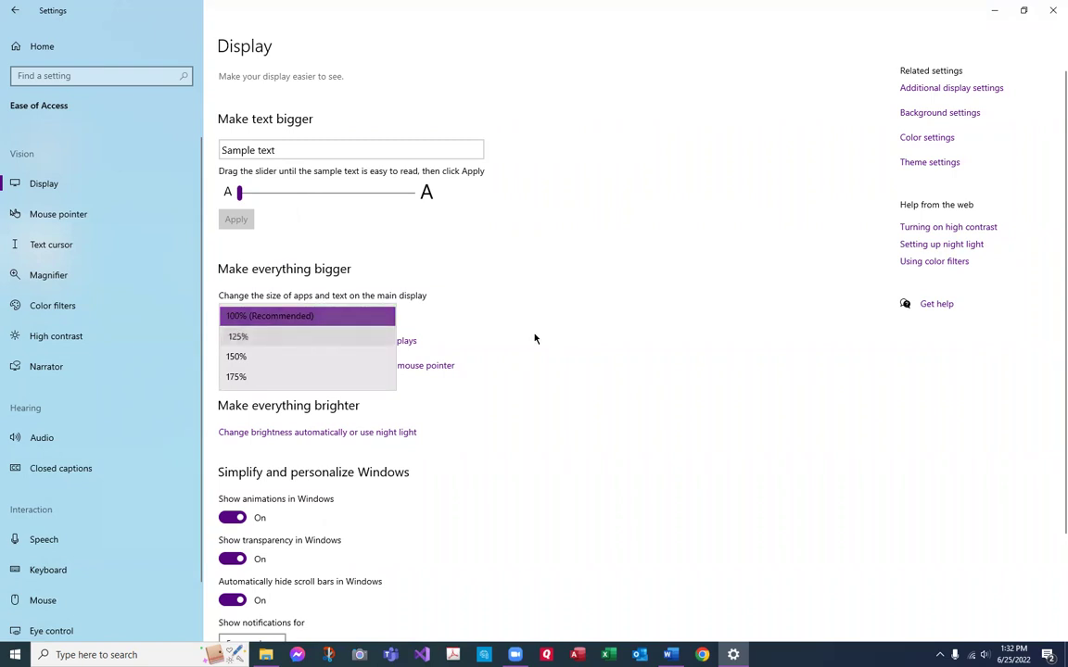
{"action": "key", "text": "Return"}
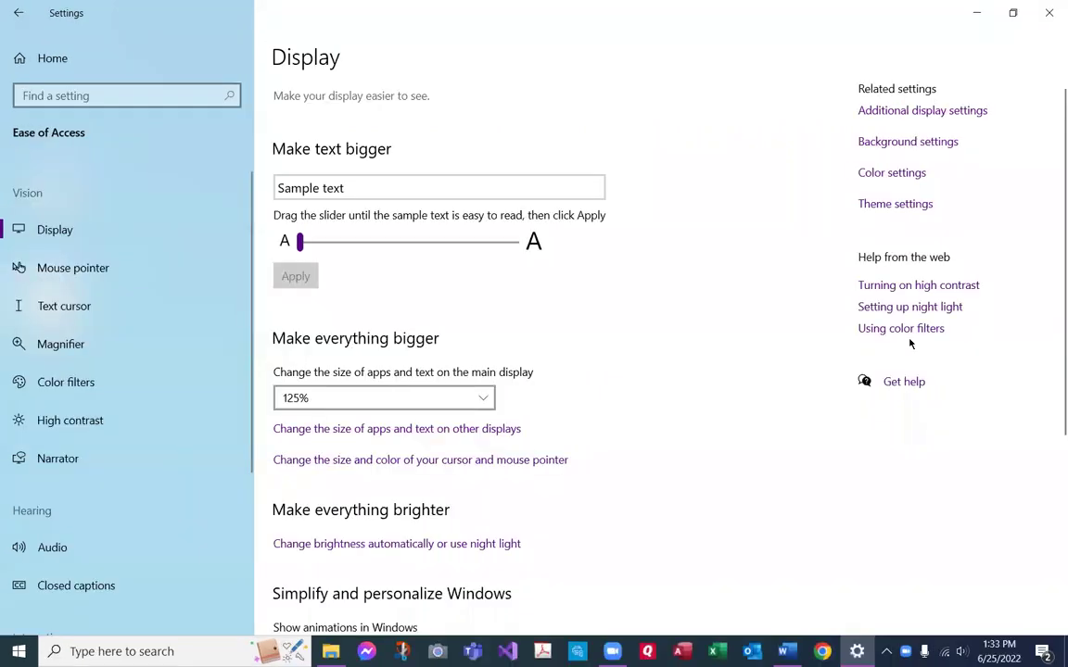
{"action": "left_click", "coordinate": [482, 401]}
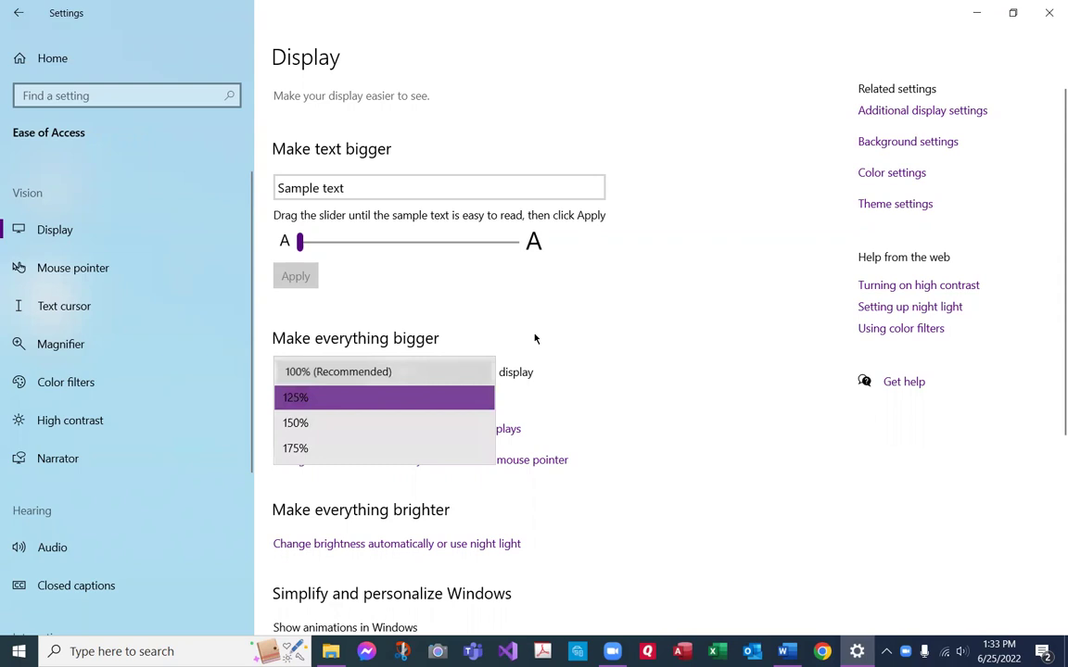
{"action": "key", "text": "Up"}
{"action": "key", "text": "Return"}
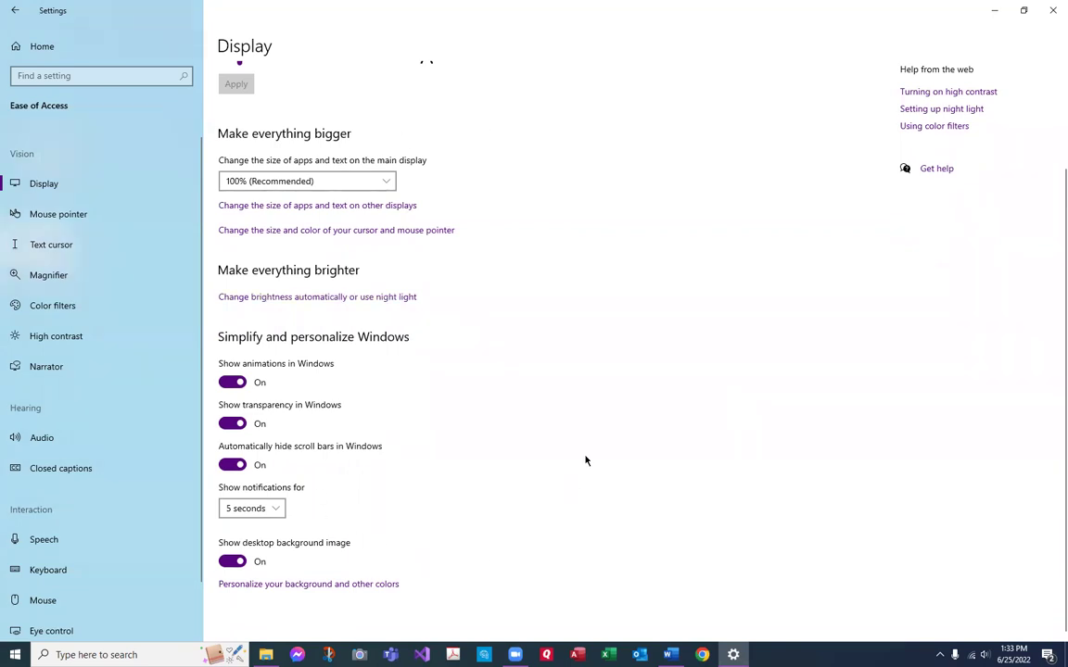
Step: Open the Mouse pointer settings, try a larger pointer, and set its size to one notch above the smallest
{"action": "scroll", "coordinate": [621, 367], "scroll_direction": "up", "scroll_amount": 2}
{"action": "scroll", "coordinate": [620, 367], "scroll_direction": "up", "scroll_amount": 1}
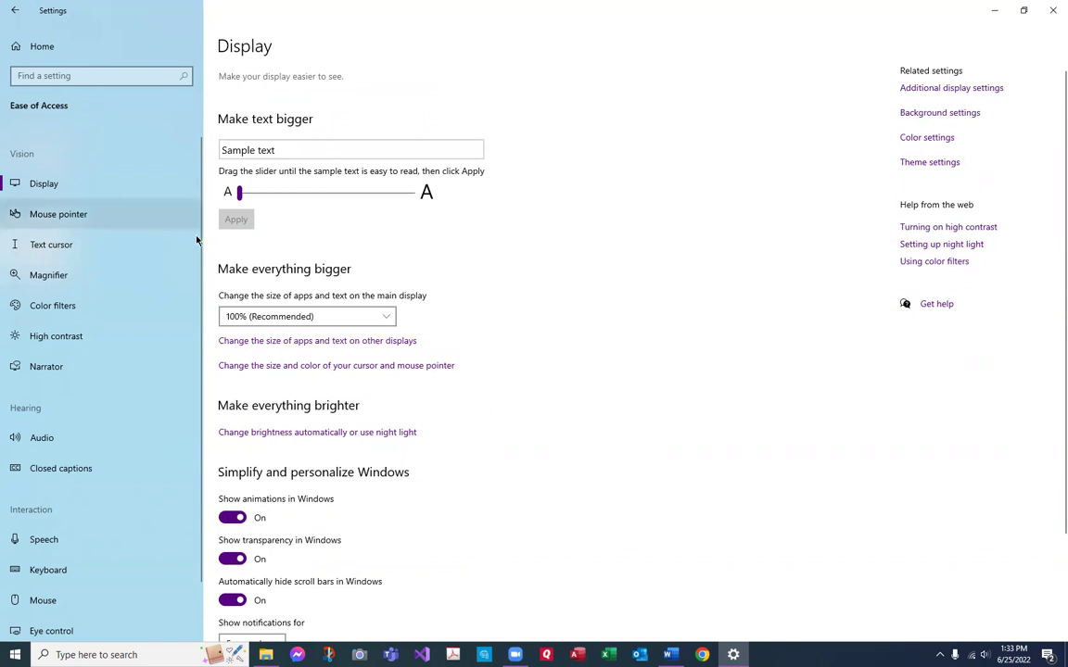
{"action": "left_click", "coordinate": [44, 213]}
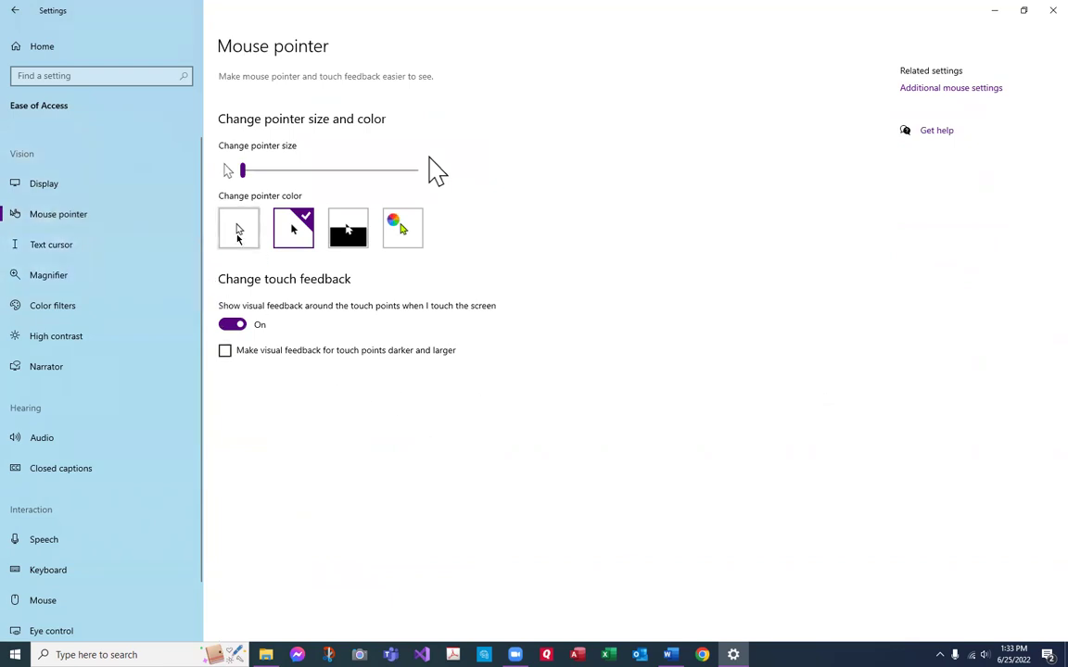
{"action": "key", "text": "Right"}
{"action": "key", "text": "Right"}
{"action": "key", "text": "Right"}
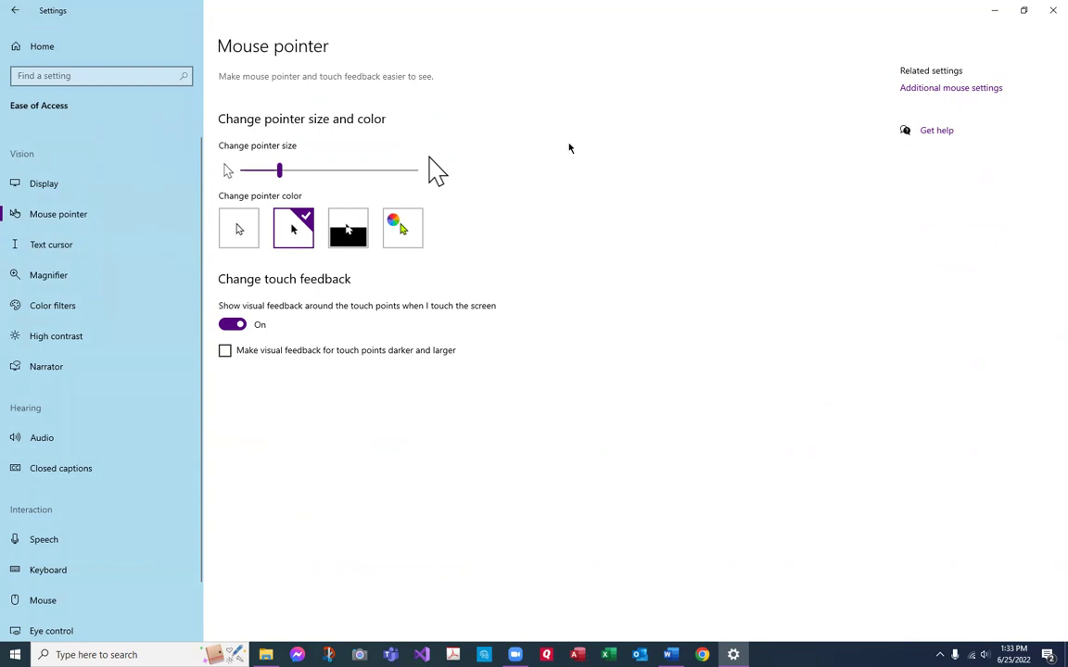
{"action": "scroll", "coordinate": [302, 162], "scroll_direction": "down", "scroll_amount": 2}
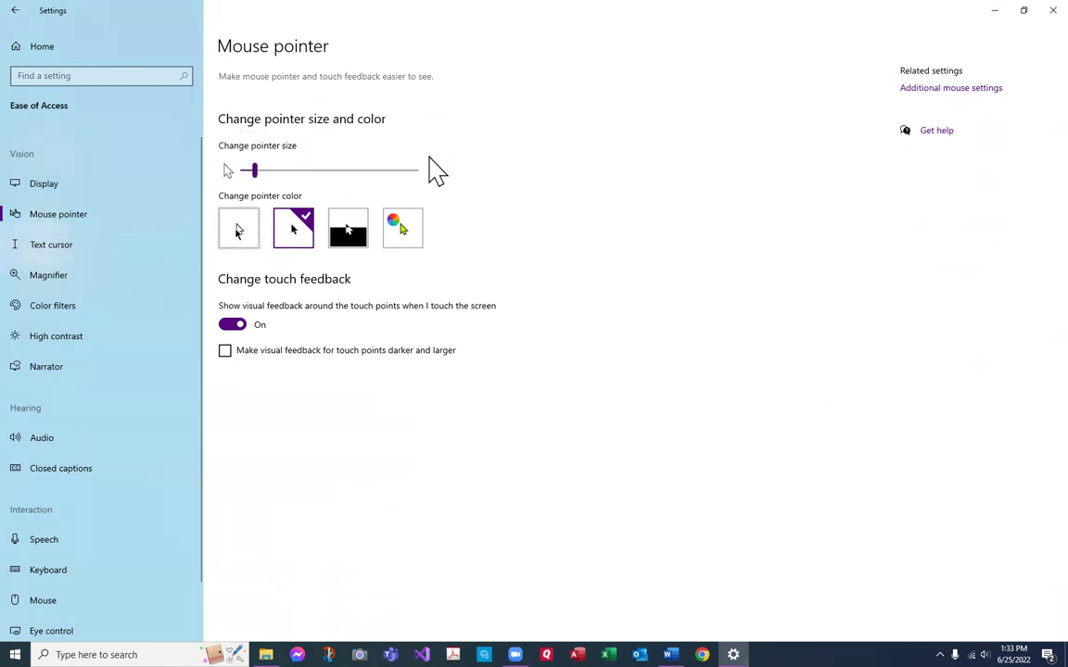
Step: Try the white mouse pointer color and switch back to the black pointer
{"action": "left_click", "coordinate": [236, 231]}
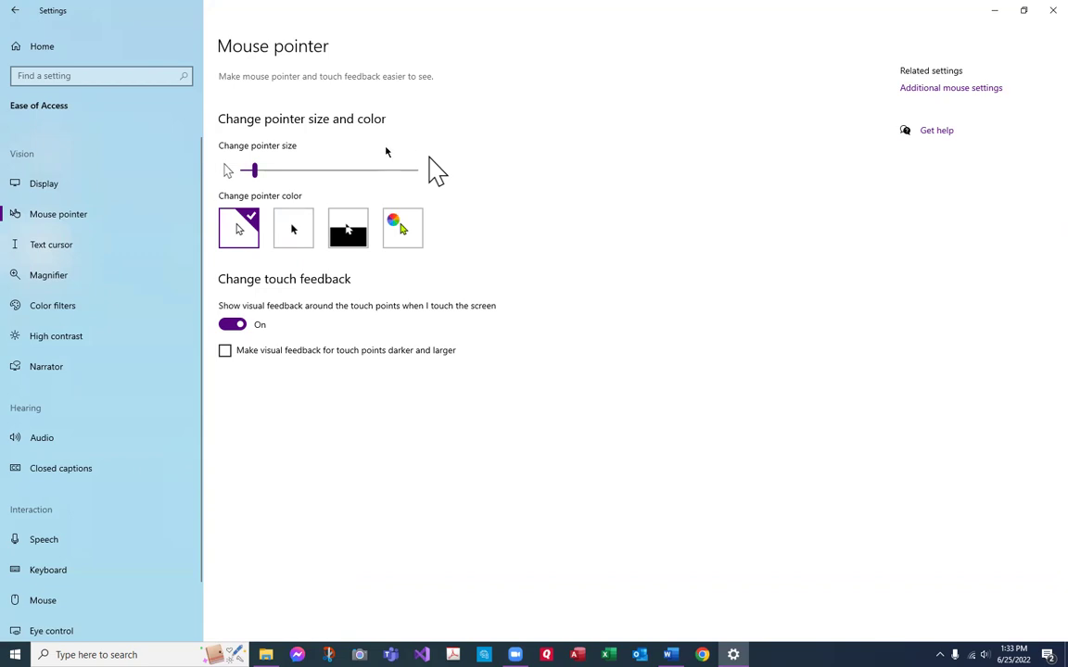
{"action": "left_click", "coordinate": [291, 230]}
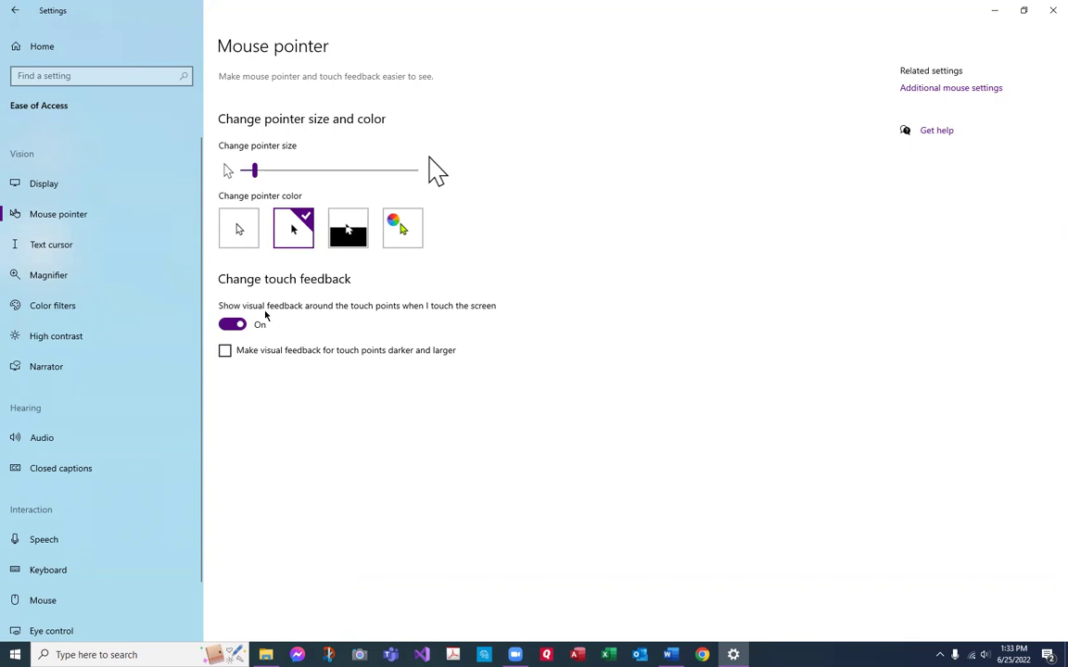
Step: Open the Text cursor settings and try the text cursor indicator on, leaving it turned off
{"action": "left_click", "coordinate": [59, 243]}
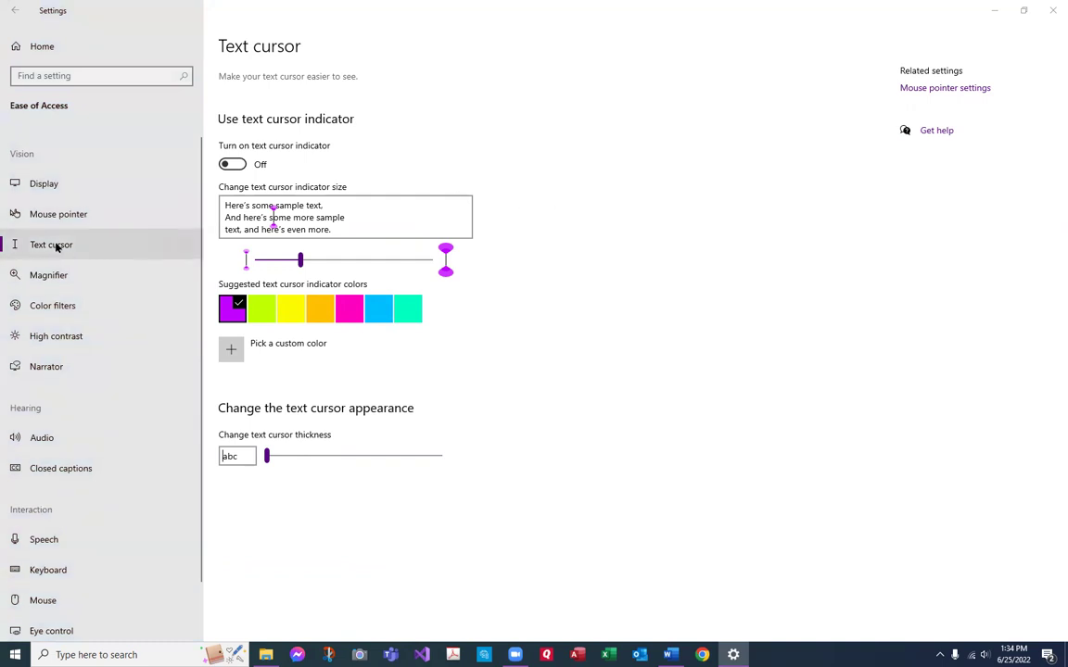
{"action": "left_click", "coordinate": [238, 165]}
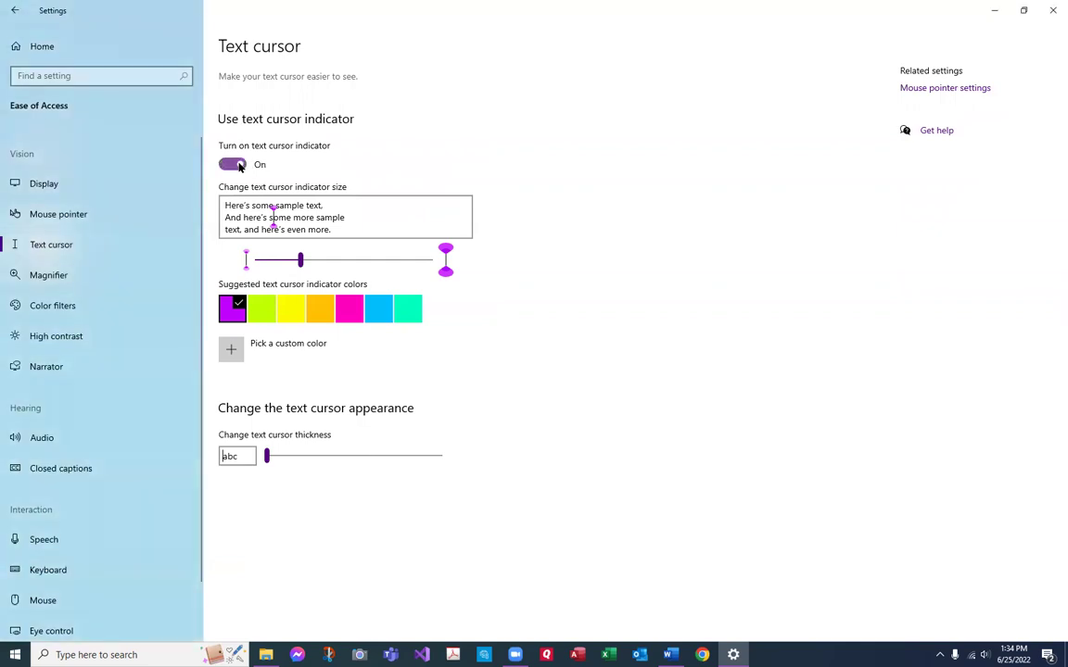
{"action": "left_click", "coordinate": [239, 165]}
{"action": "mouse_move", "coordinate": [302, 268]}
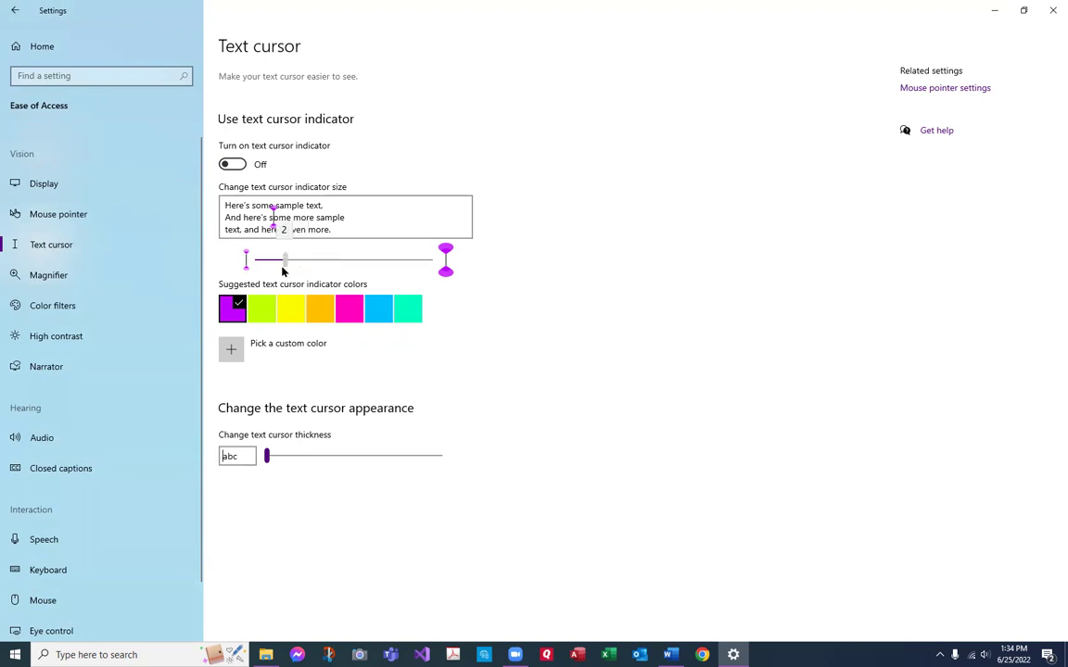
{"action": "left_click", "coordinate": [228, 164]}
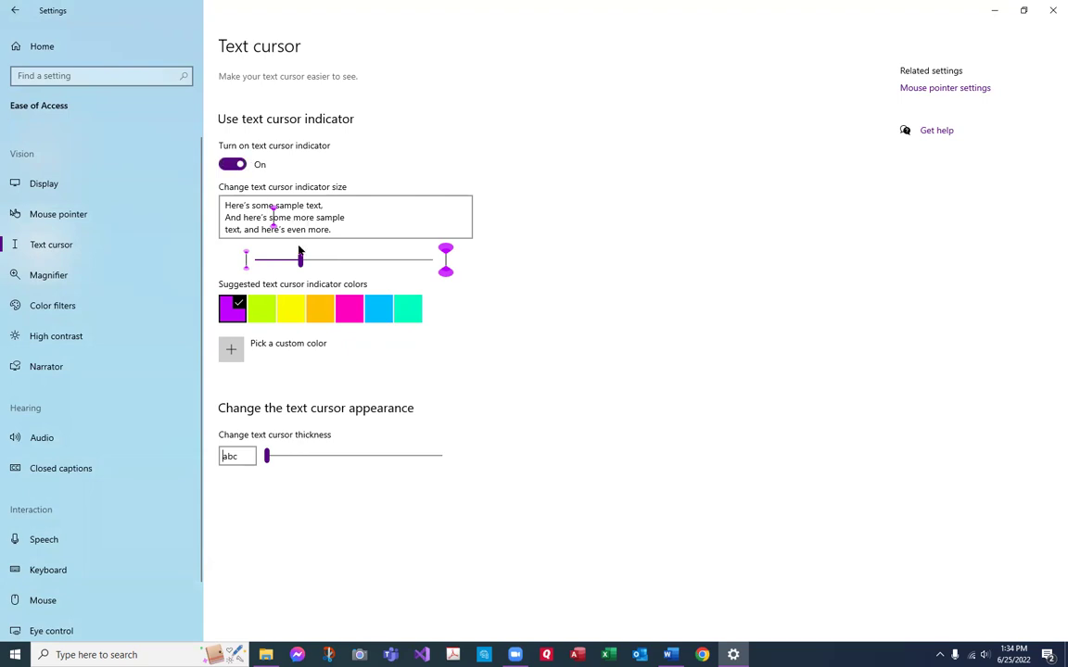
{"action": "left_click", "coordinate": [237, 167]}
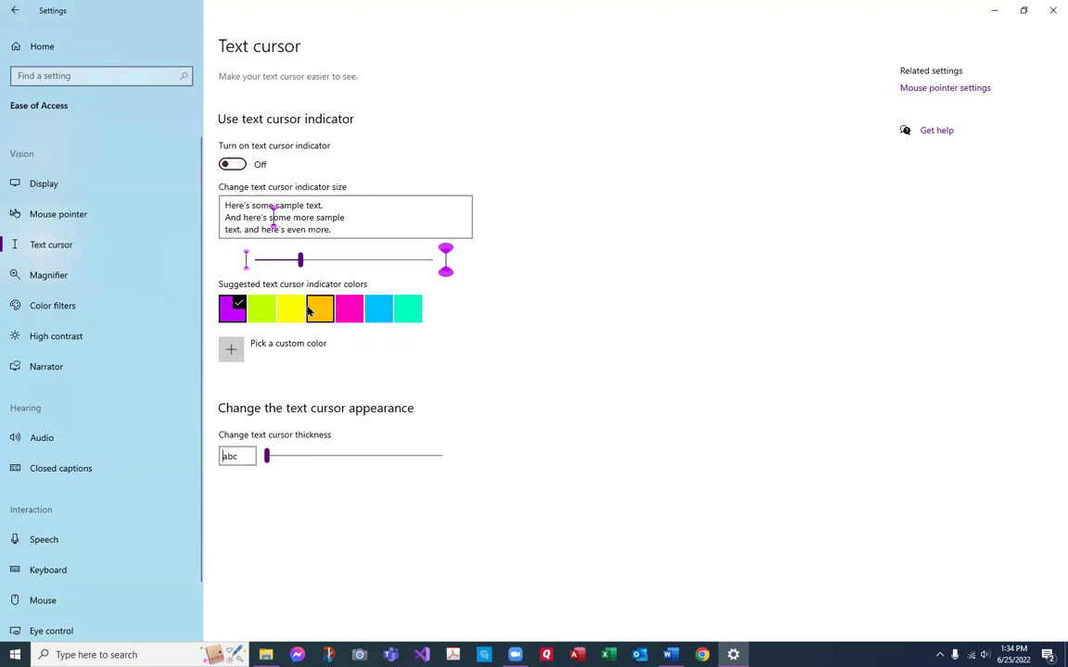
Step: Try yellow and choose pink as the text cursor indicator color, keeping the cursor thickness at its thinnest
{"action": "left_click", "coordinate": [292, 313]}
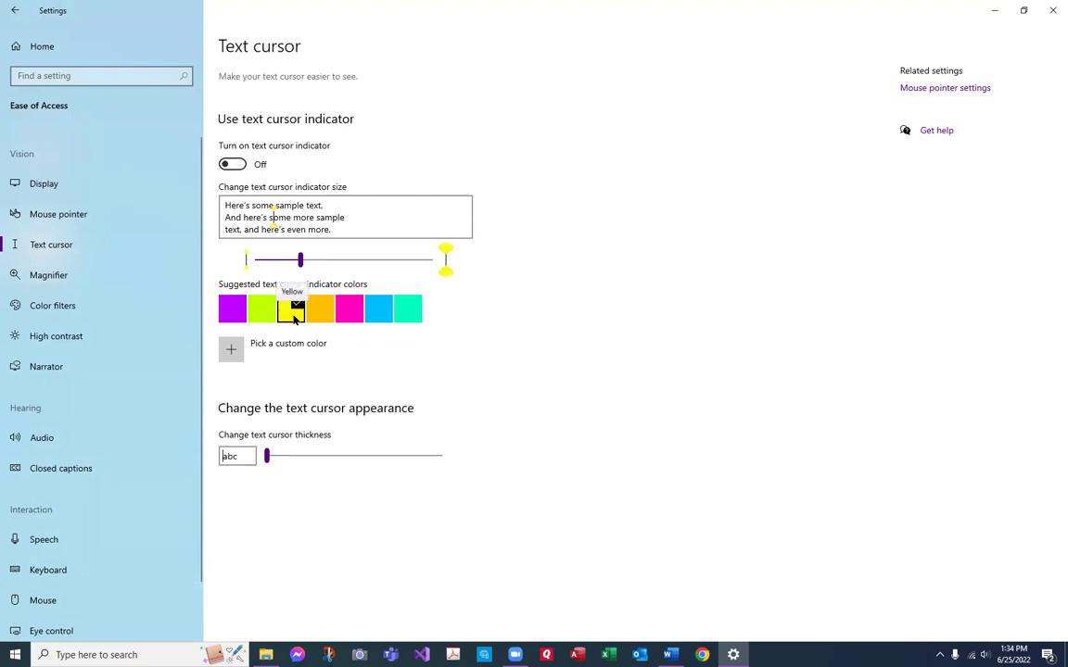
{"action": "left_click", "coordinate": [354, 311]}
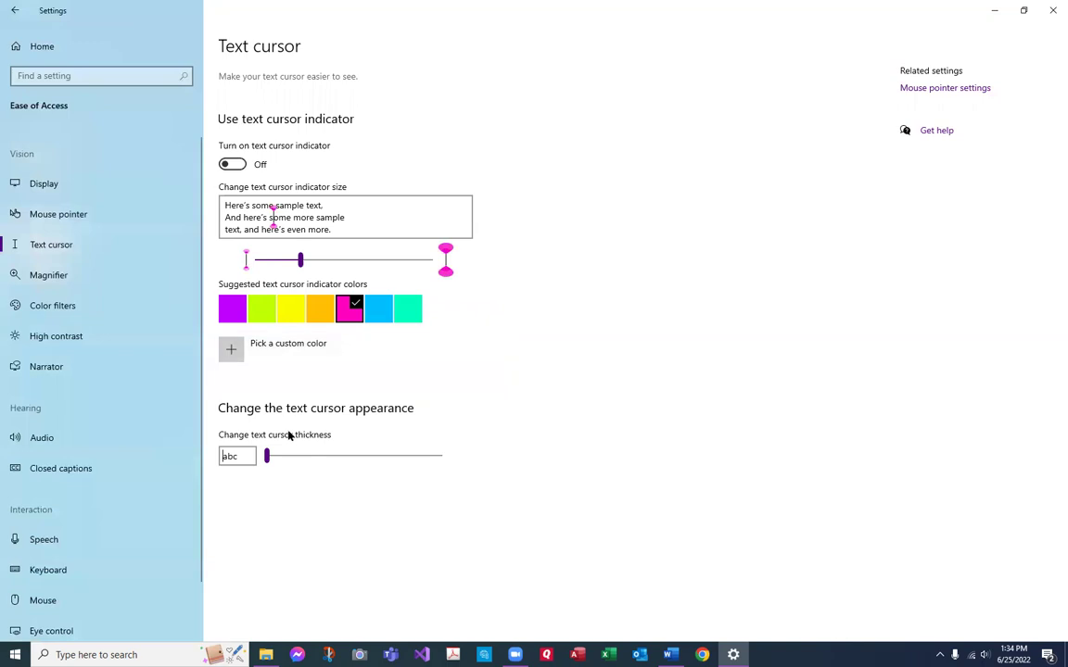
{"action": "left_click", "coordinate": [269, 456]}
{"action": "mouse_move", "coordinate": [271, 458]}
{"action": "left_mouse_down"}
{"action": "mouse_move", "coordinate": [293, 455]}
{"action": "mouse_move", "coordinate": [259, 458]}
{"action": "left_mouse_up"}
Step: Turn on Magnifier from its settings page and test zooming the screen in and back out to 100%
{"action": "left_click", "coordinate": [43, 280]}
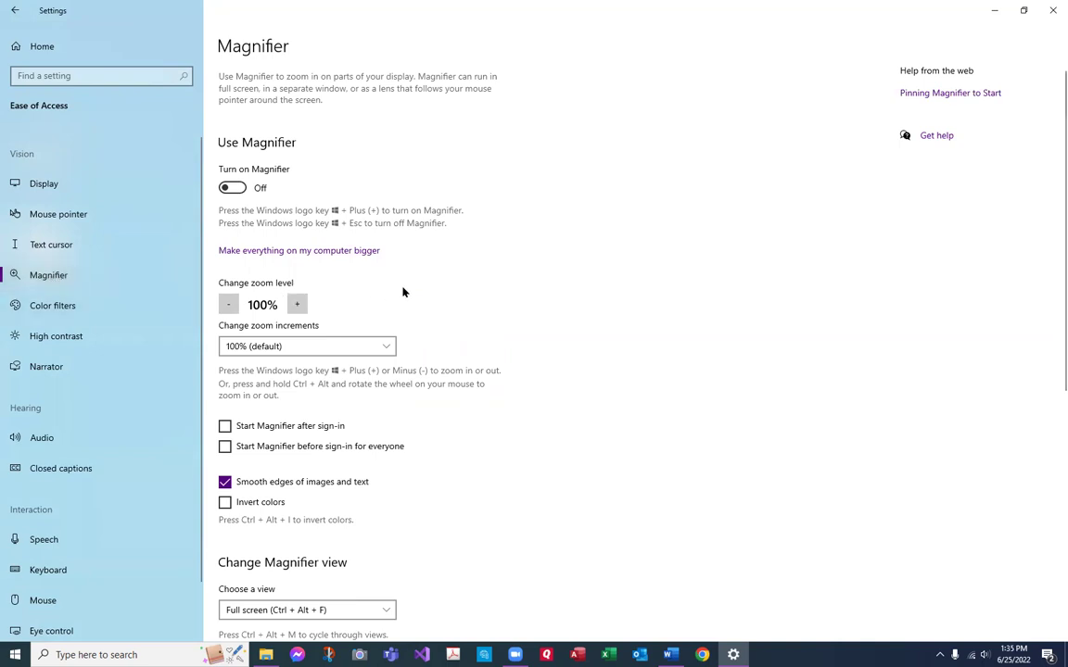
{"action": "left_click", "coordinate": [242, 188]}
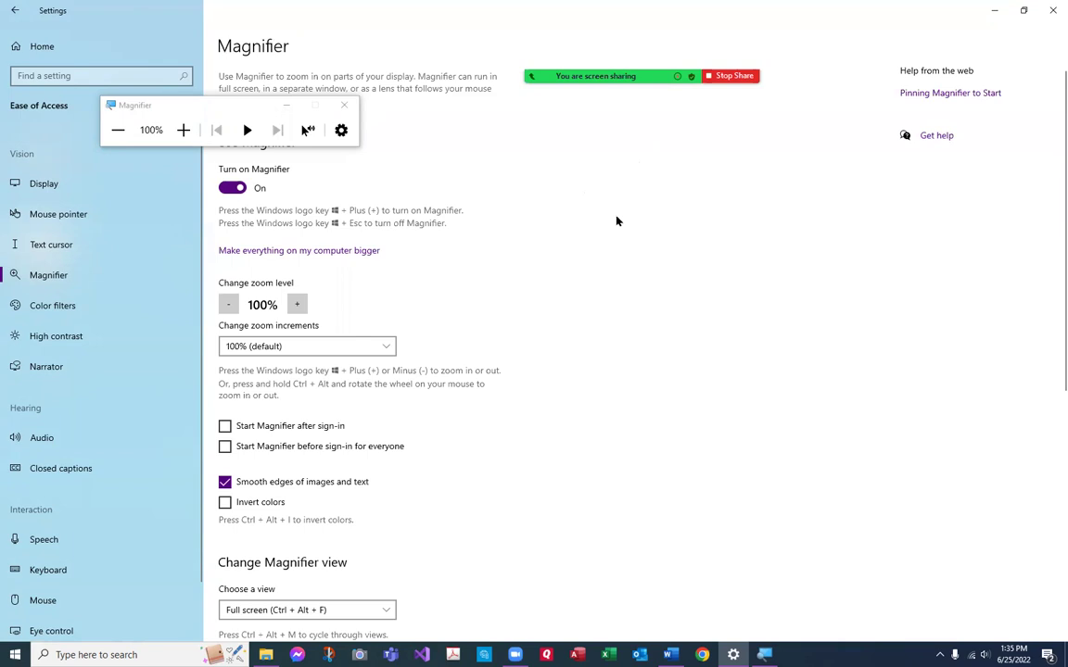
{"action": "key", "text": "super+plus"}
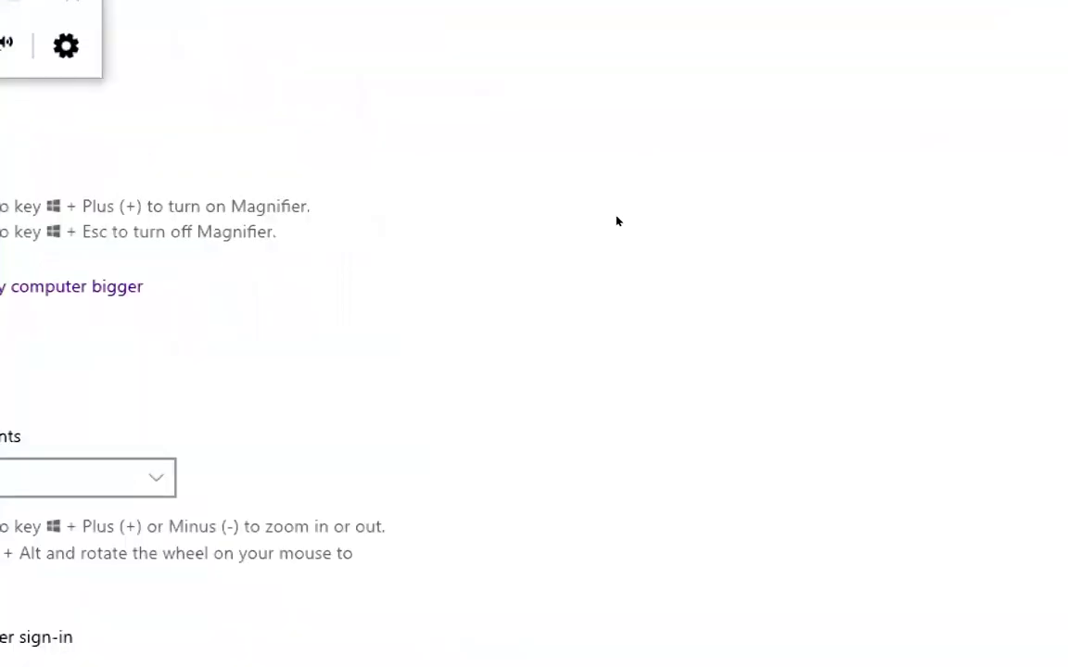
{"action": "key", "text": "super+minus"}
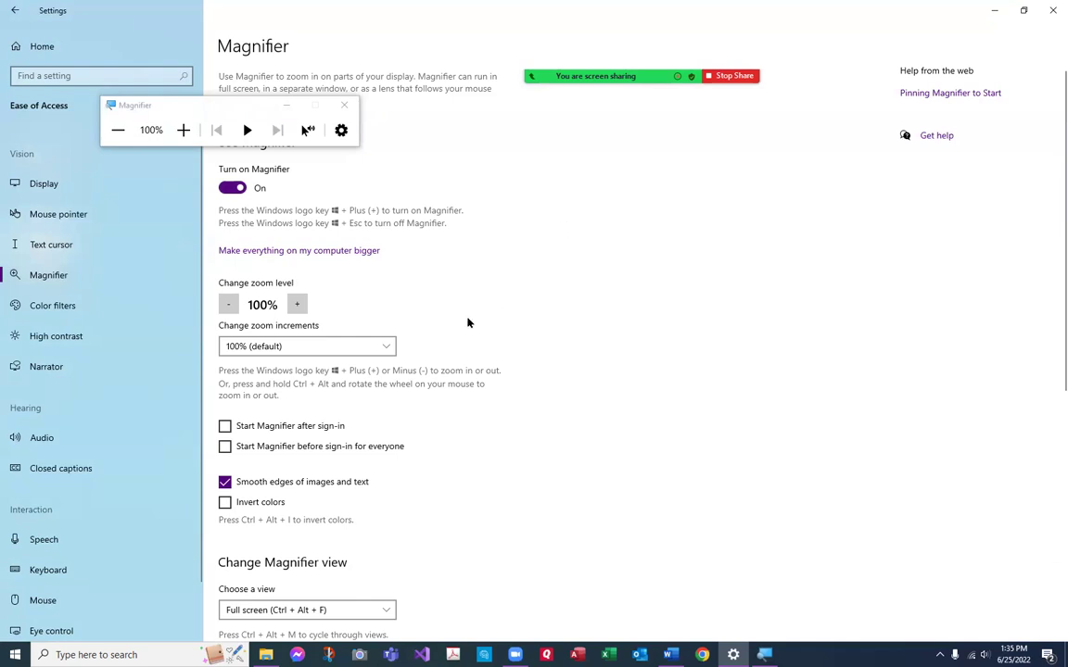
Step: Set Magnifier's zoom increments to 25% and test one zoom in to 125% and back to 100%
{"action": "left_click", "coordinate": [386, 348]}
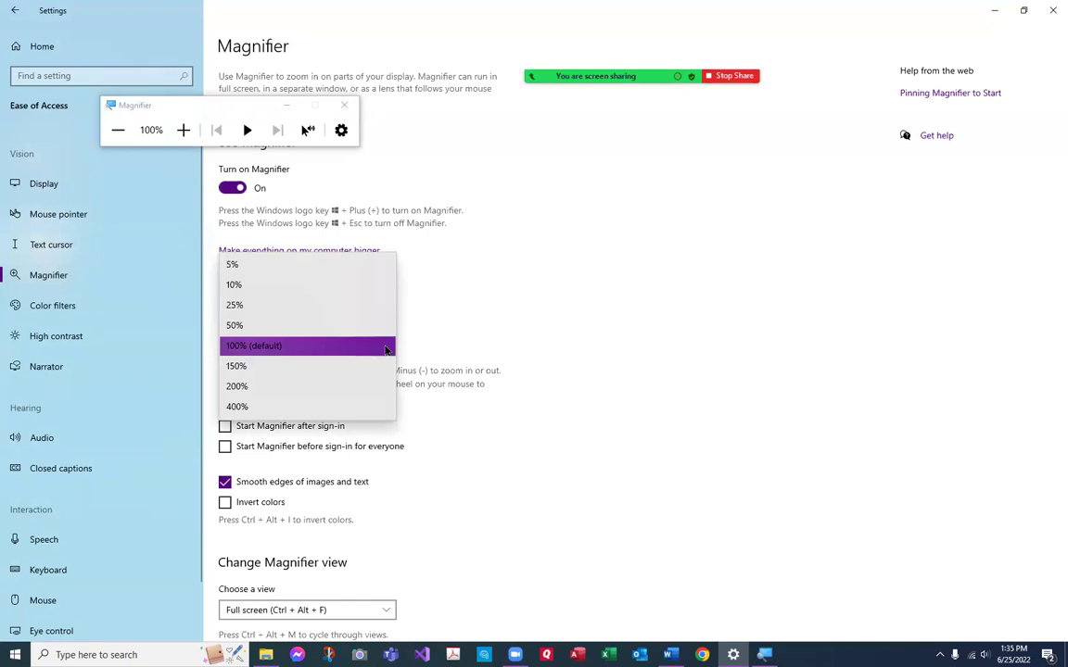
{"action": "left_click", "coordinate": [267, 307]}
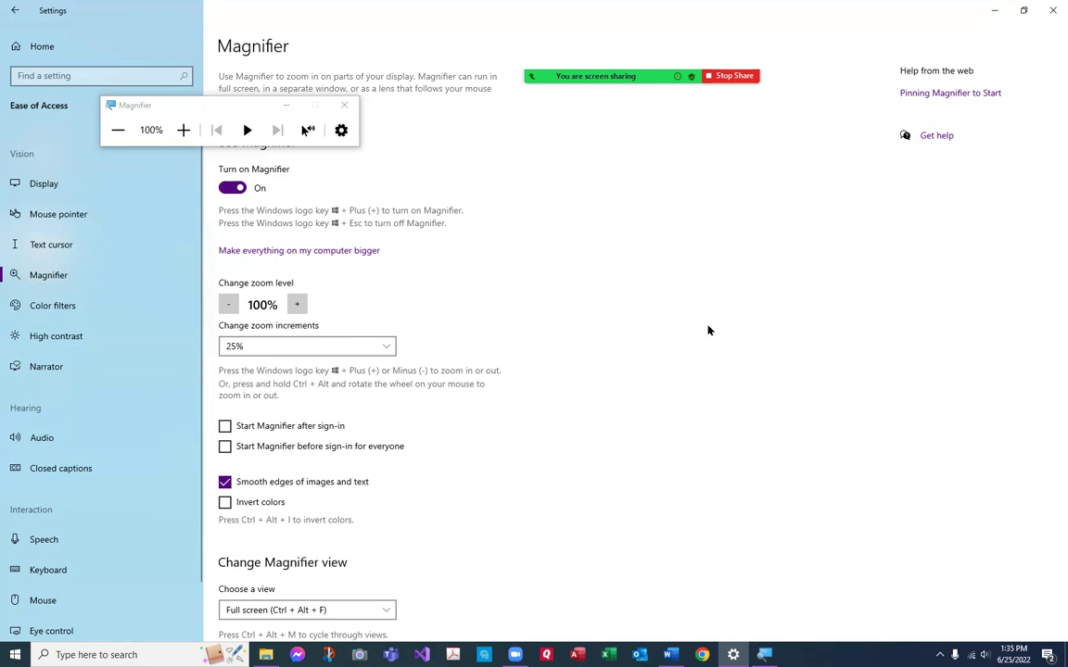
{"action": "key", "text": "super+plus"}
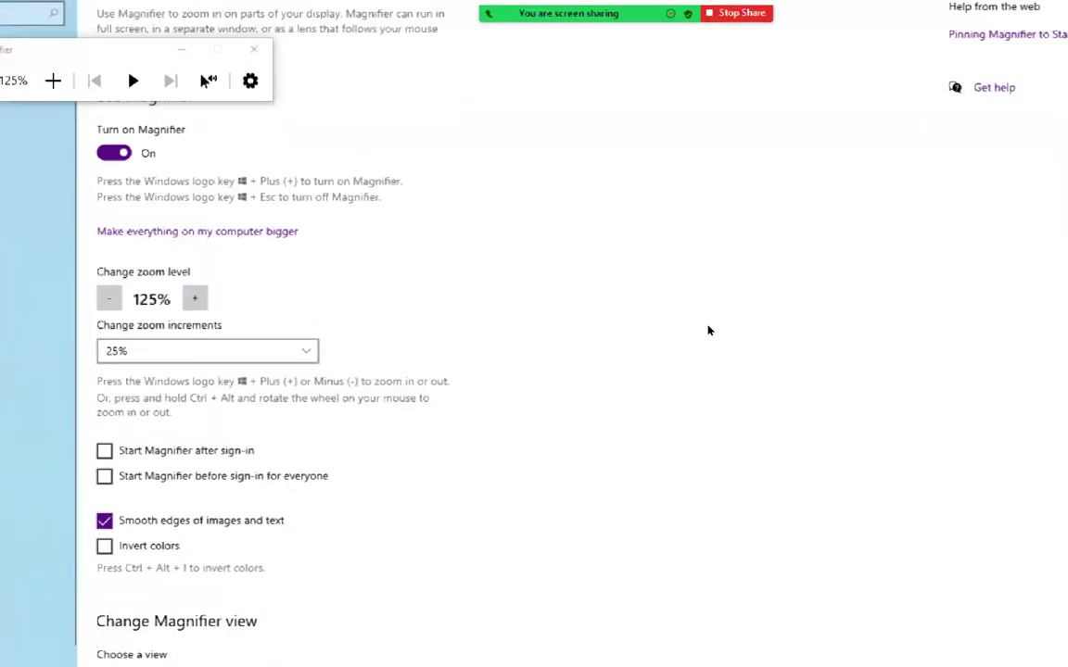
{"action": "key", "text": "super+minus"}
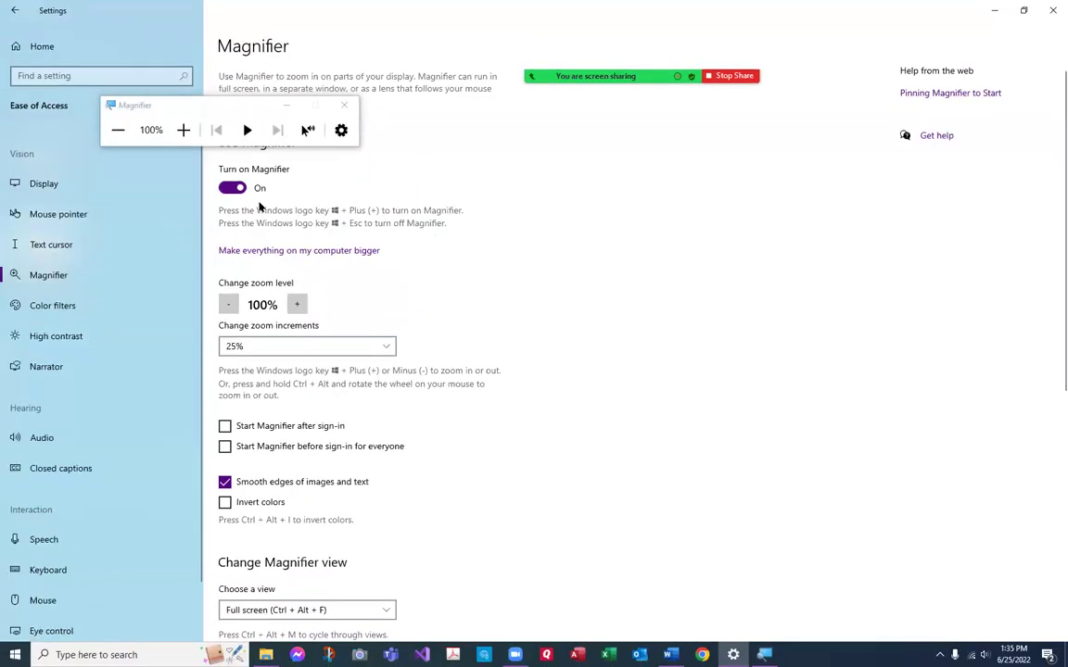
Step: Turn off Magnifier and review its view, follow and reading options
{"action": "left_click", "coordinate": [231, 187]}
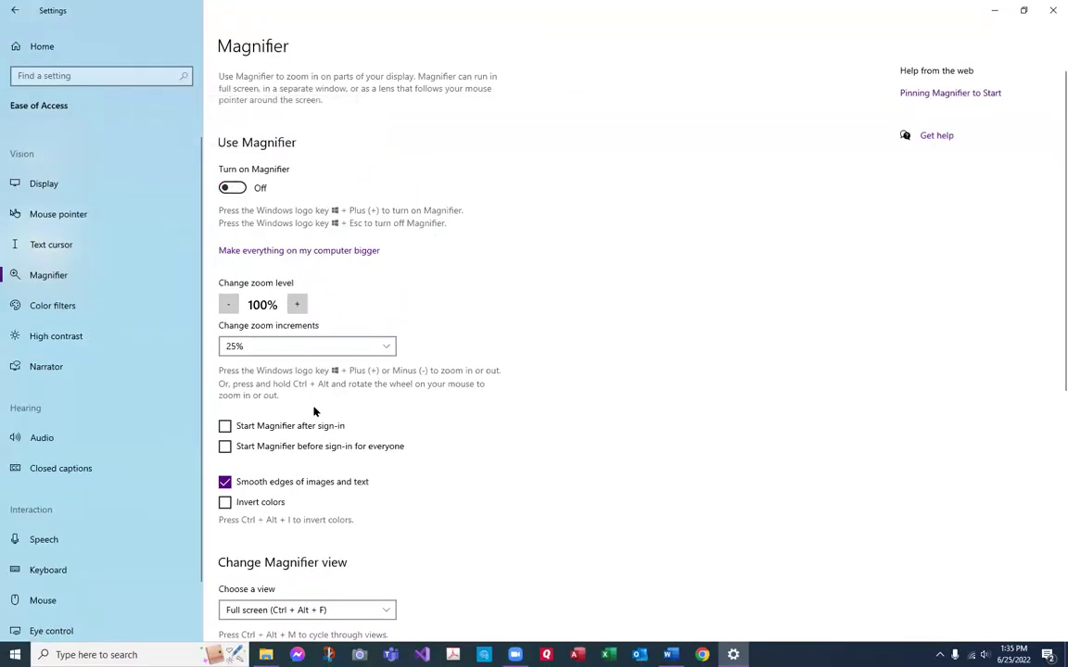
{"action": "scroll", "coordinate": [436, 514], "scroll_direction": "down", "scroll_amount": 5}
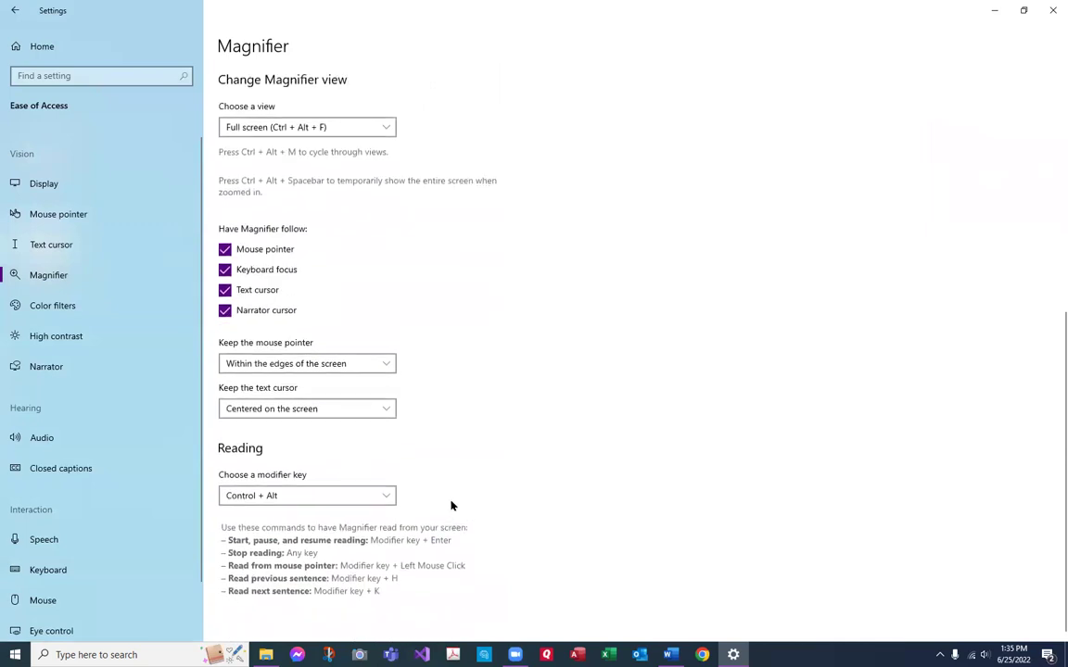
Step: Review the Color filters options and go to the High contrast settings
{"action": "scroll", "coordinate": [514, 485], "scroll_direction": "up", "scroll_amount": 5}
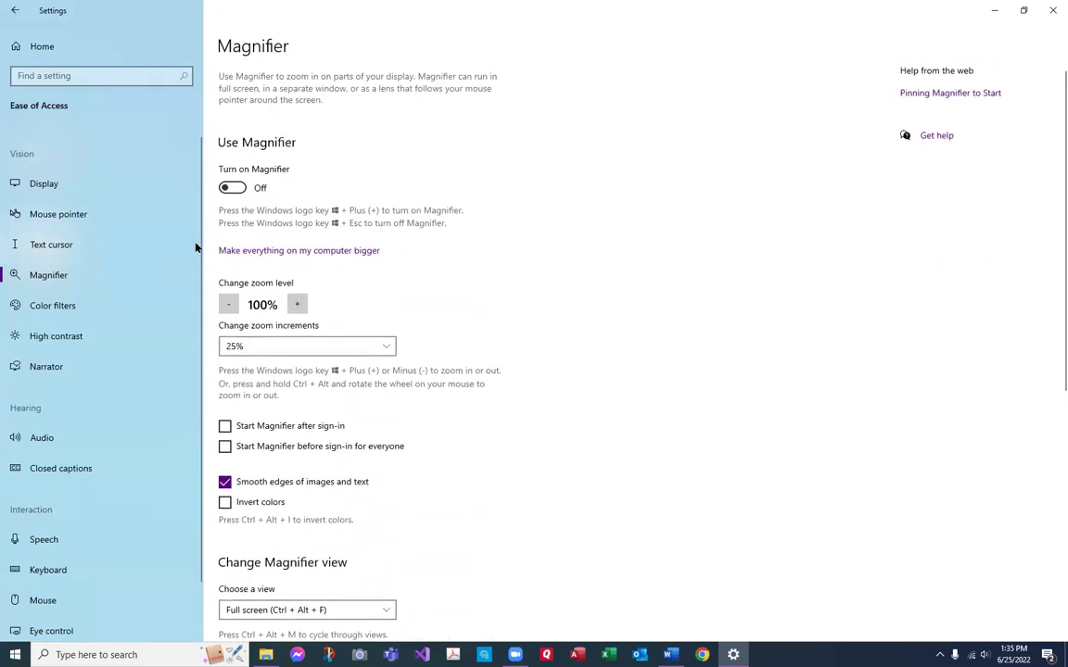
{"action": "left_click", "coordinate": [68, 306]}
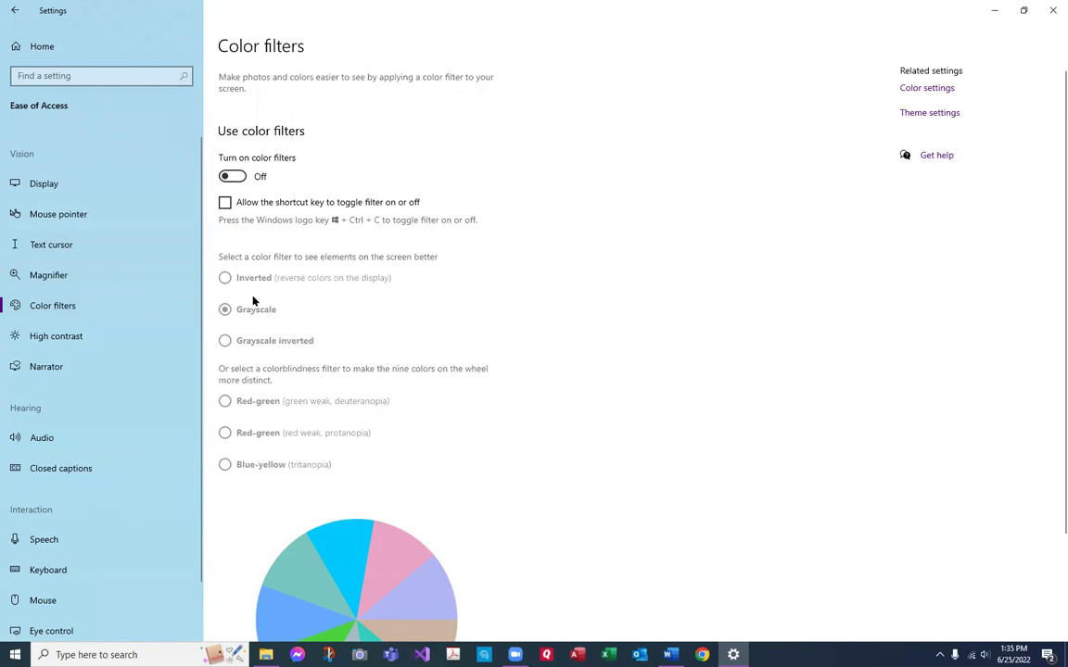
{"action": "left_click", "coordinate": [67, 336]}
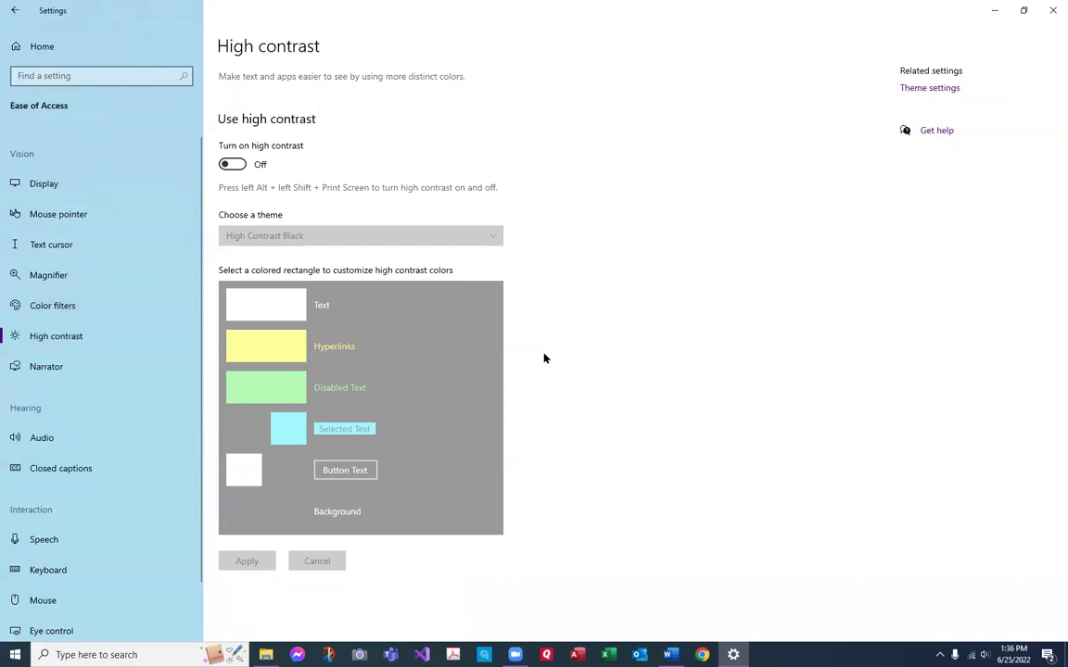
Step: Turn on high contrast and try the High Contrast #1 and High Contrast #2 themes
{"action": "left_click", "coordinate": [232, 164]}
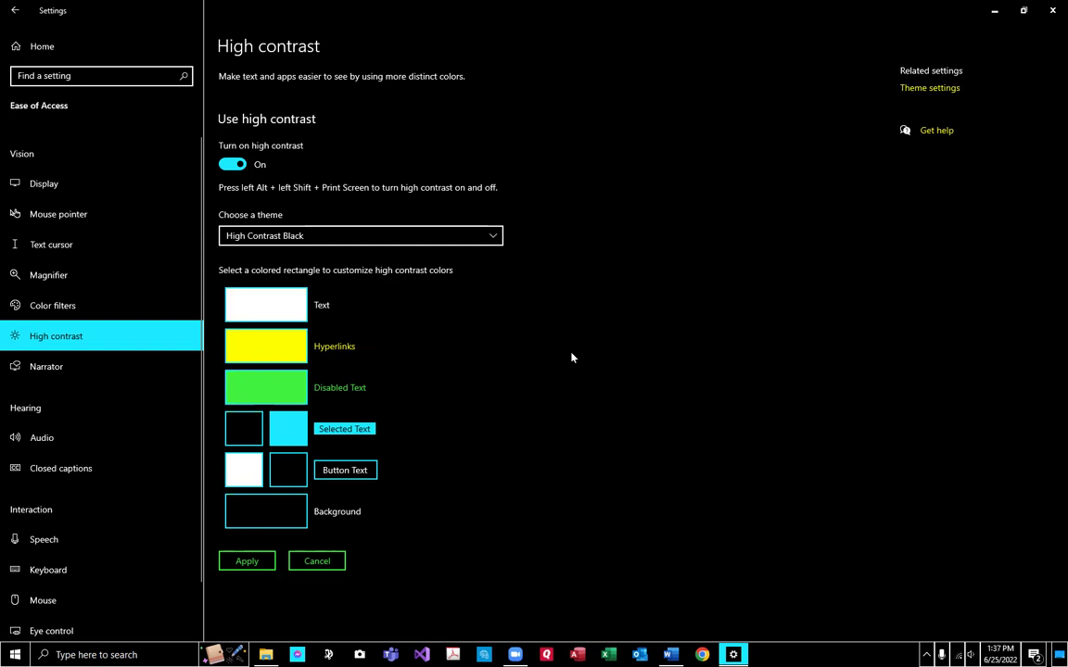
{"action": "left_click", "coordinate": [489, 236]}
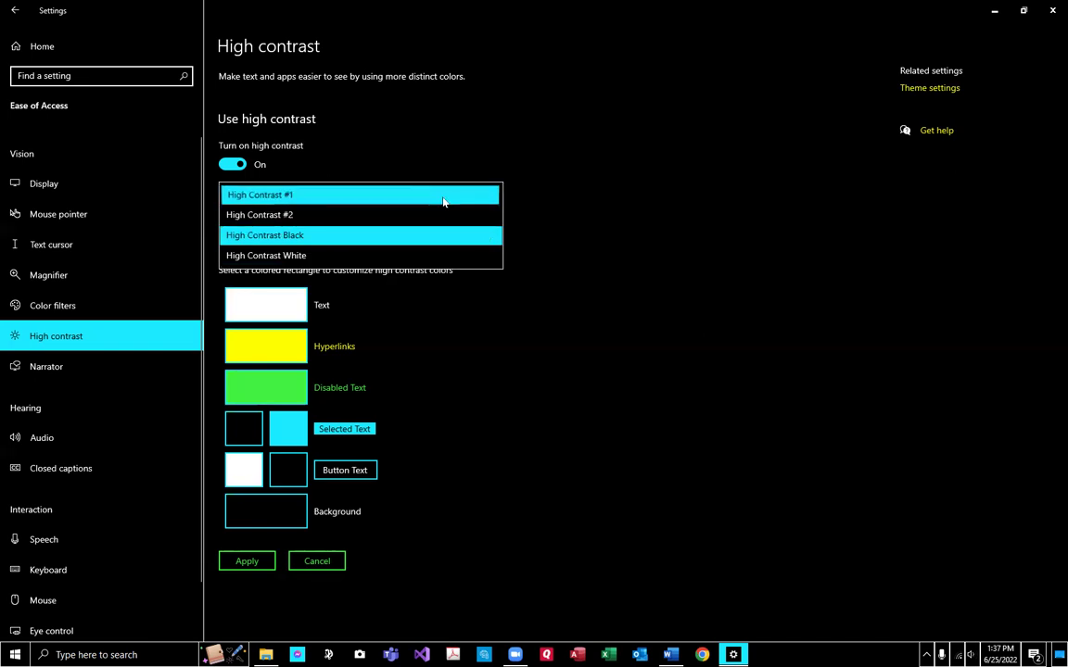
{"action": "left_click", "coordinate": [443, 199]}
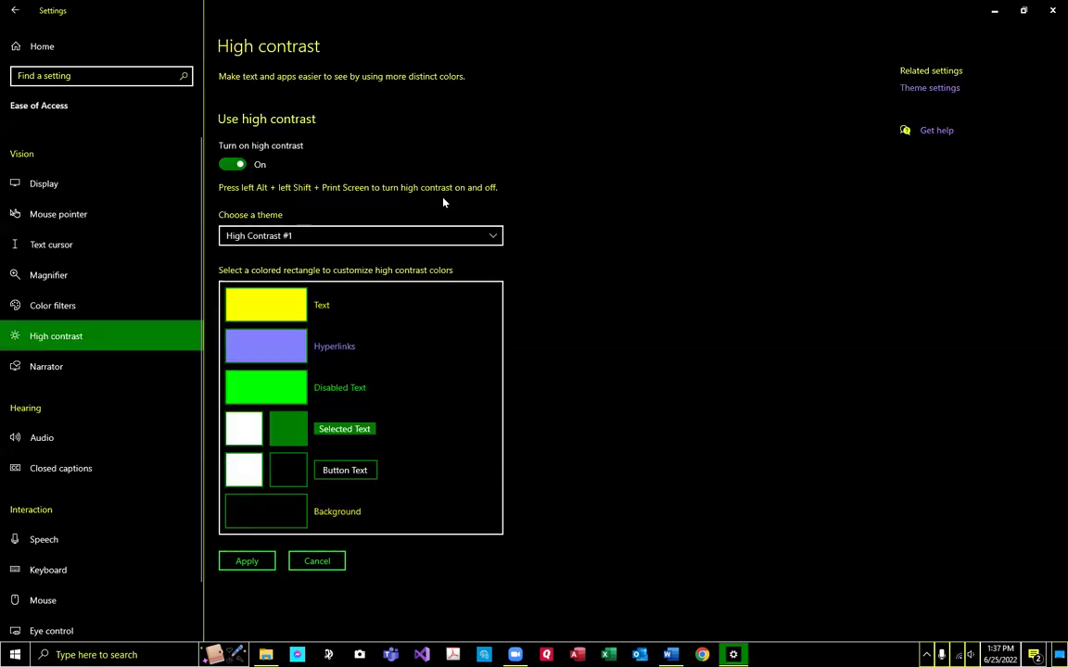
{"action": "left_click", "coordinate": [493, 235]}
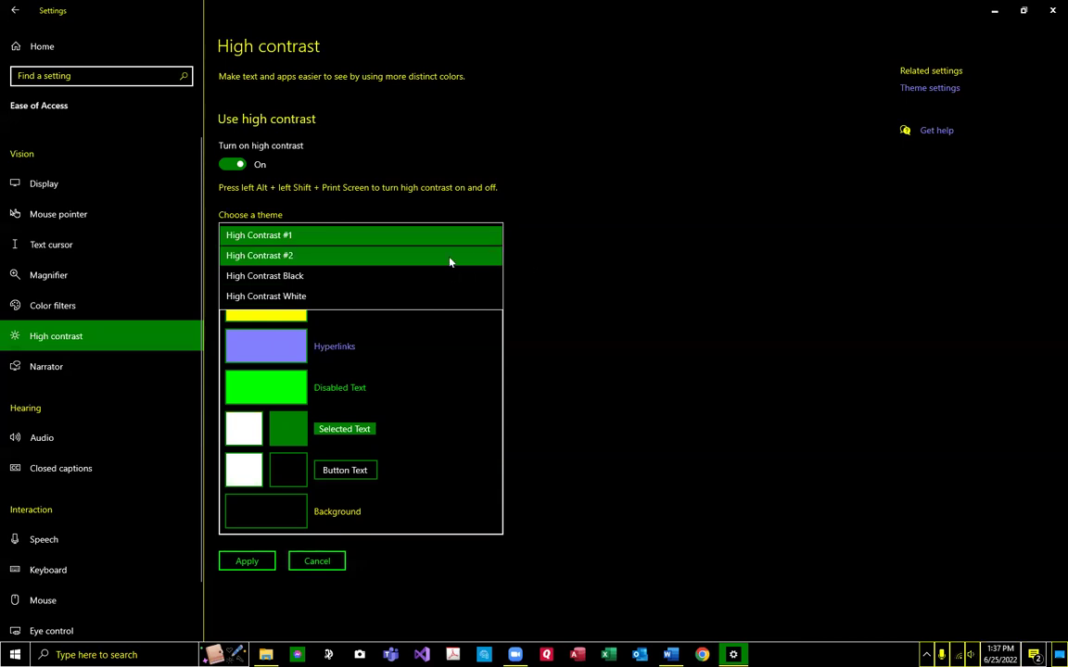
{"action": "left_click", "coordinate": [449, 254]}
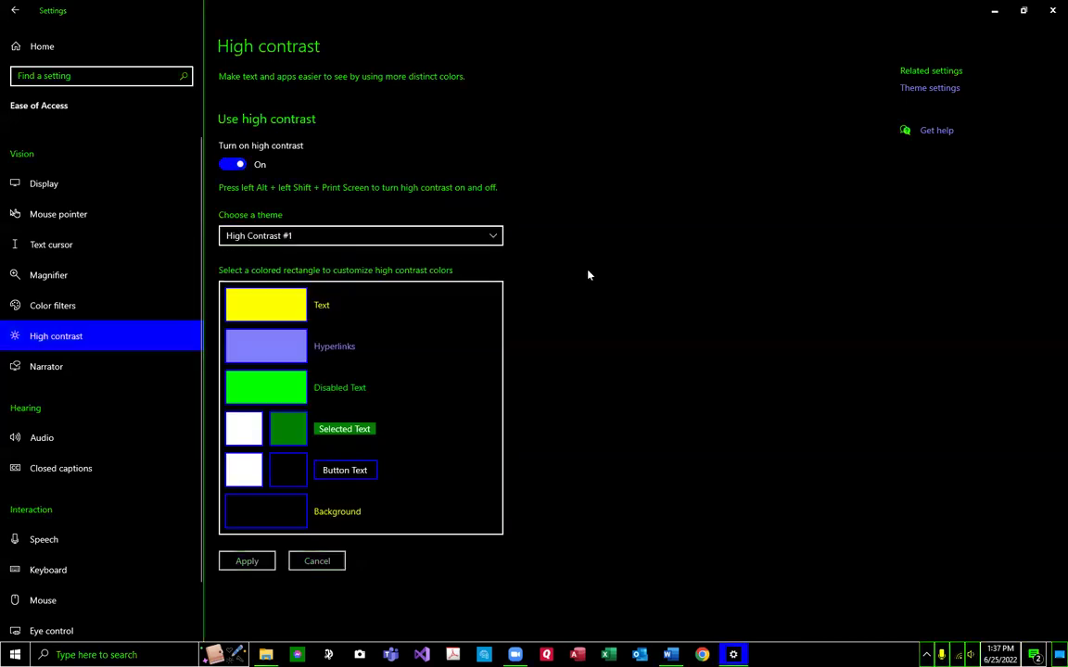
Step: Apply the High Contrast White theme and turn high contrast off
{"action": "left_click", "coordinate": [494, 237]}
{"action": "left_click", "coordinate": [396, 297]}
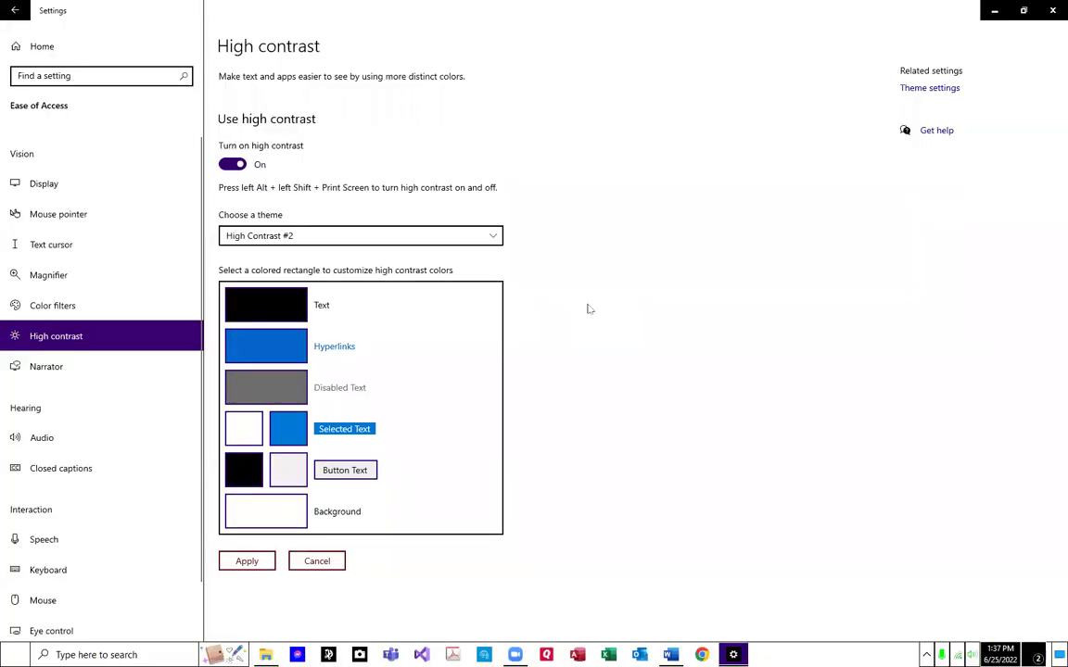
{"action": "left_click", "coordinate": [239, 166]}
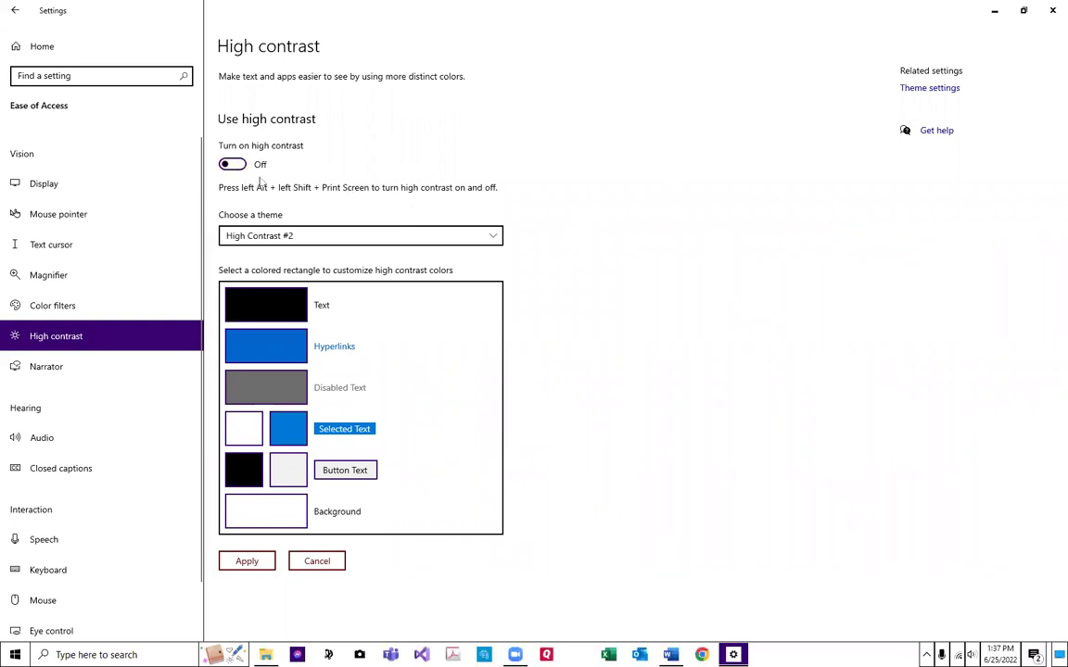
{"action": "key", "text": "alt+shift+Print"}
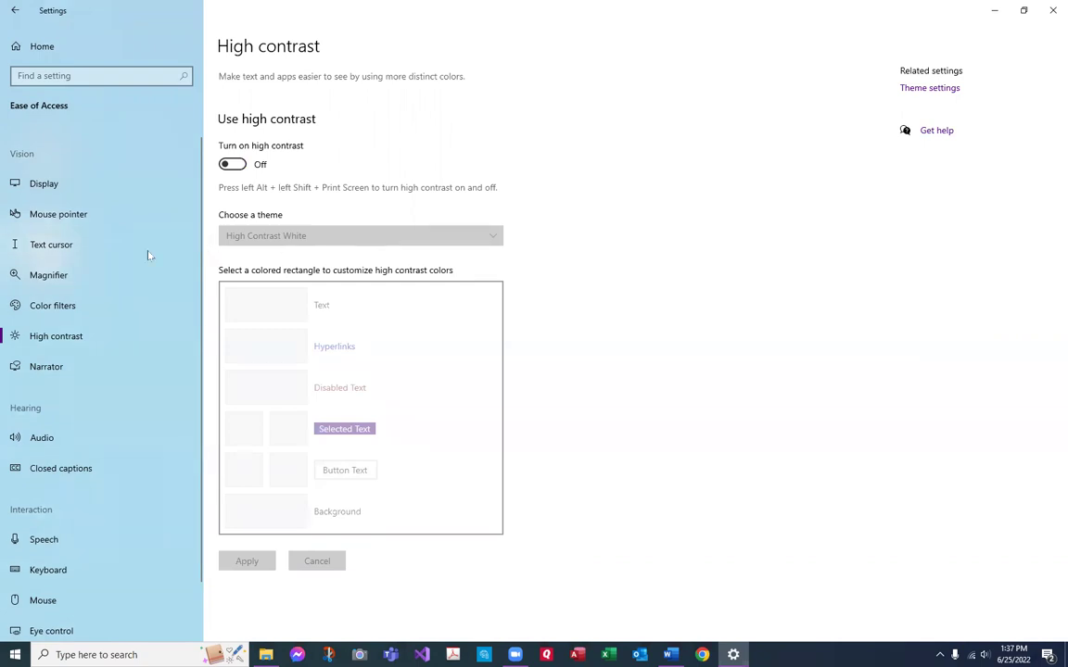
Step: Review the Narrator and Speech settings and all of the Keyboard accessibility options
{"action": "left_click", "coordinate": [37, 369]}
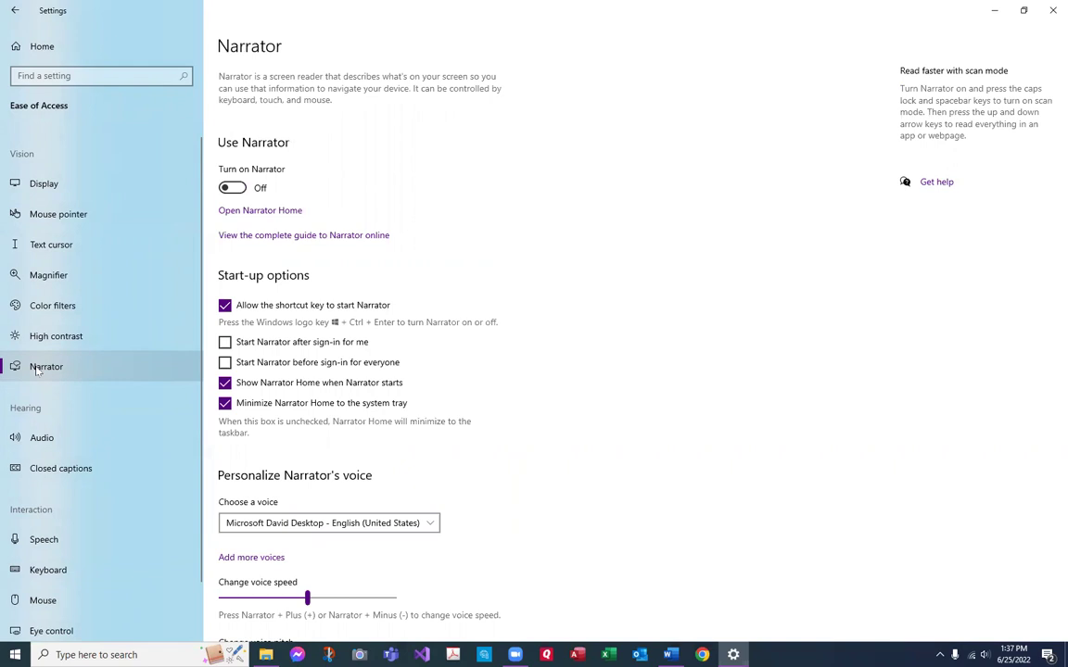
{"action": "scroll", "coordinate": [37, 370], "scroll_direction": "down", "scroll_amount": 1}
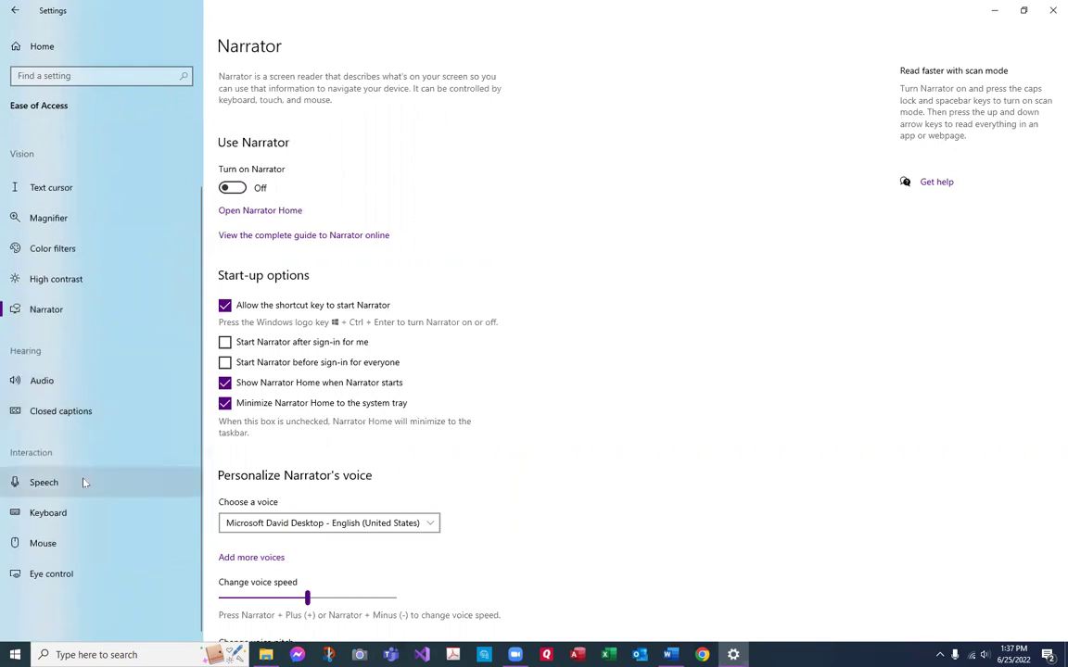
{"action": "left_click", "coordinate": [34, 482]}
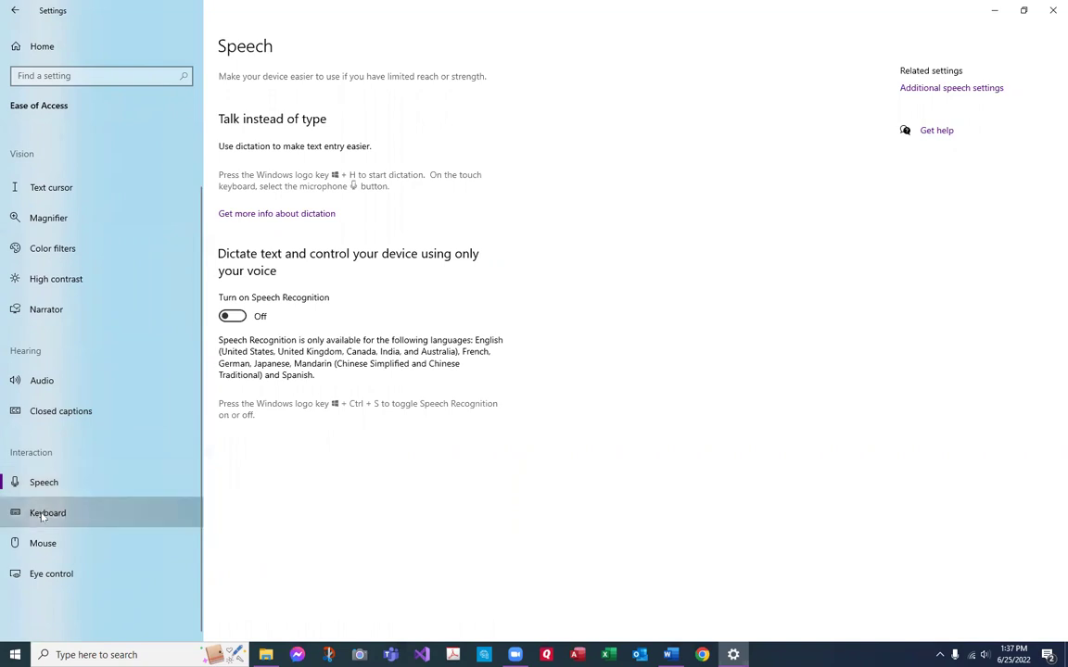
{"action": "left_click", "coordinate": [42, 516]}
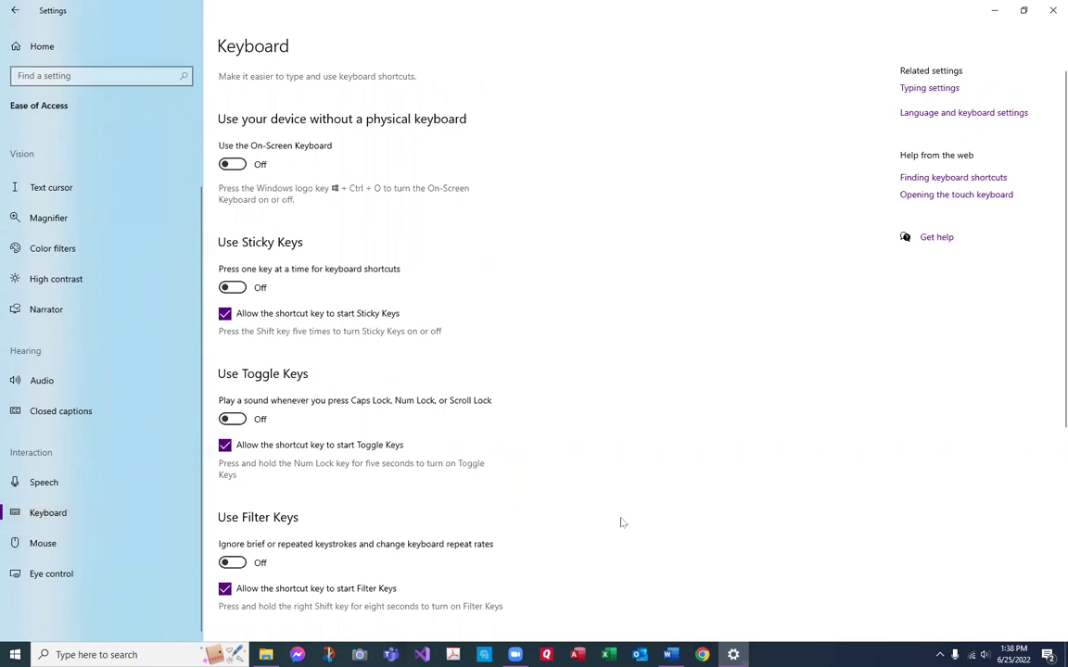
{"action": "scroll", "coordinate": [649, 491], "scroll_direction": "down", "scroll_amount": 5}
{"action": "scroll", "coordinate": [607, 432], "scroll_direction": "down", "scroll_amount": 1}
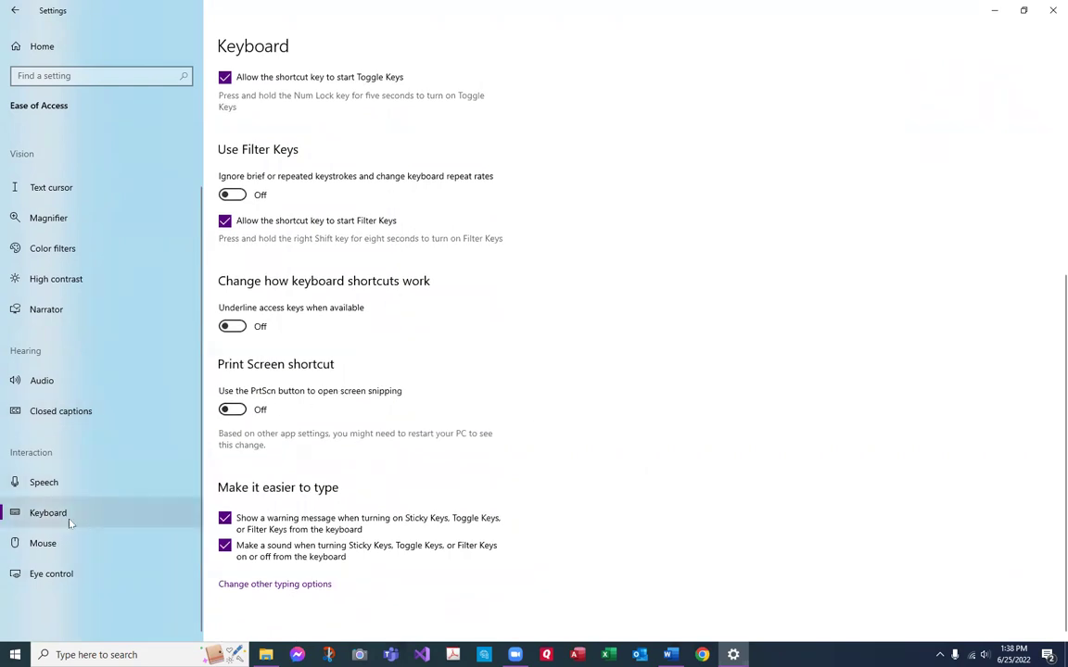
Step: Review the Mouse and Eye control settings and close the Settings window
{"action": "left_click", "coordinate": [46, 539]}
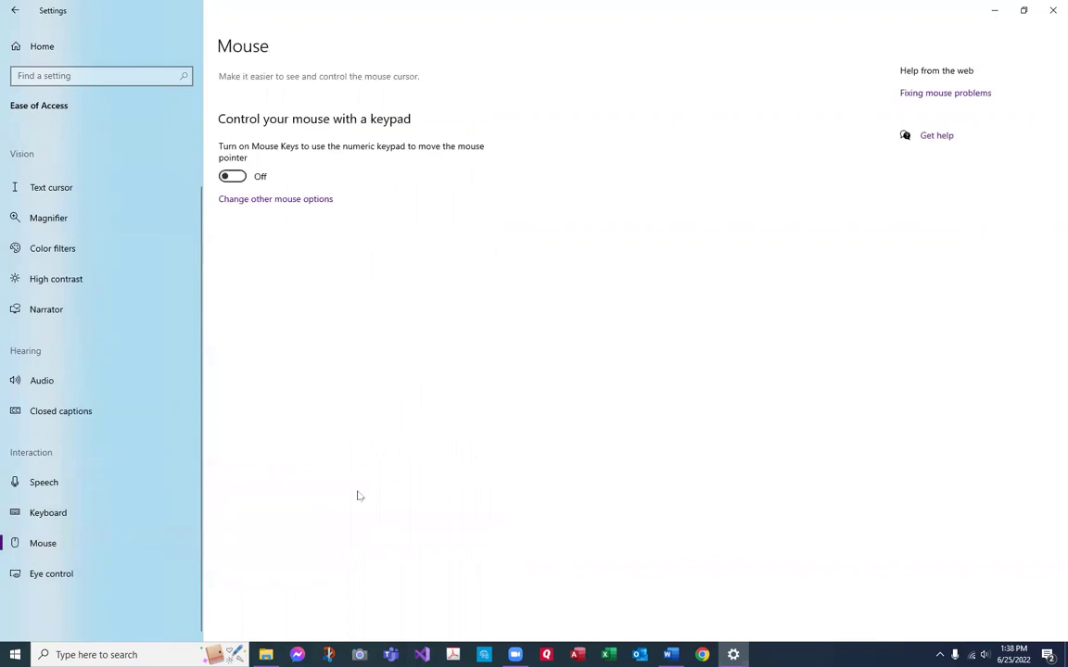
{"action": "left_click", "coordinate": [42, 573]}
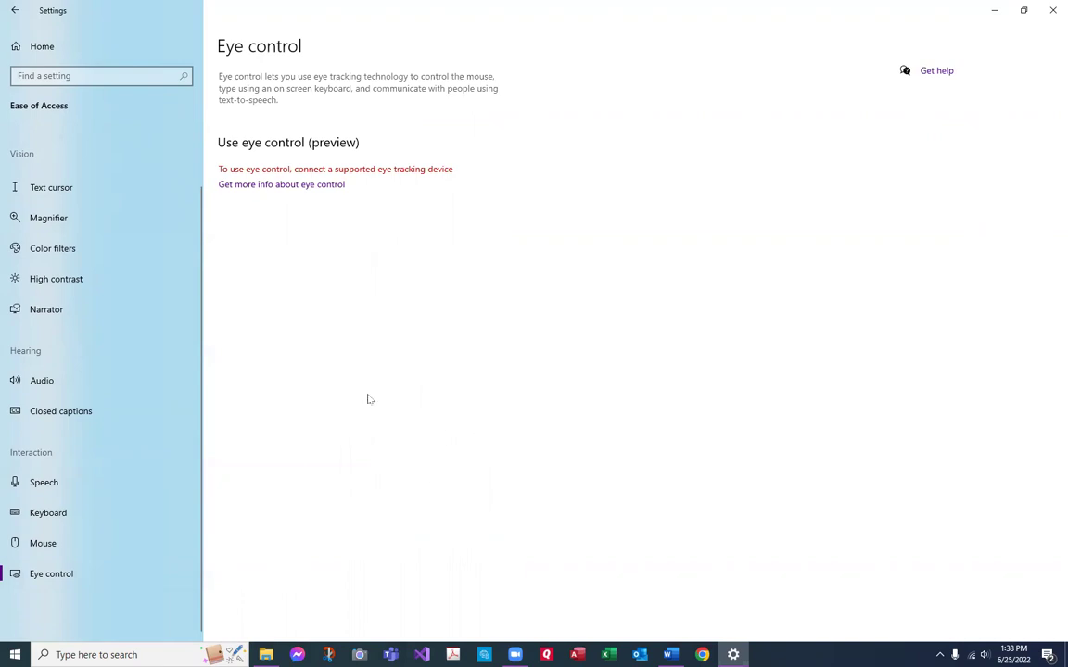
{"action": "scroll", "coordinate": [224, 267], "scroll_direction": "up", "scroll_amount": 1}
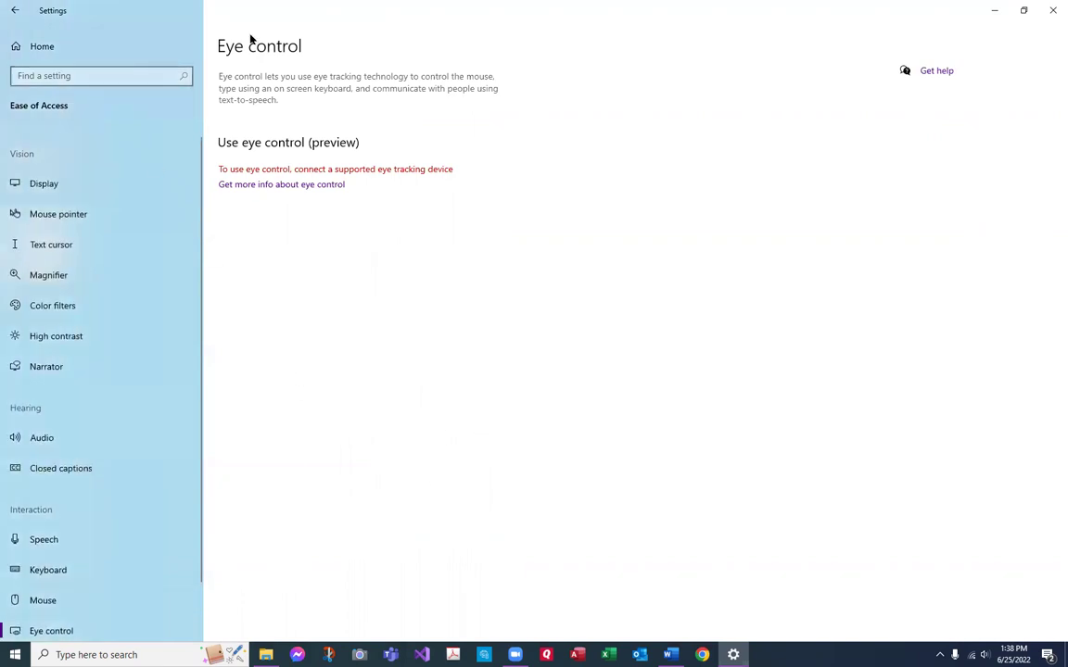
{"action": "left_click", "coordinate": [1051, 9]}
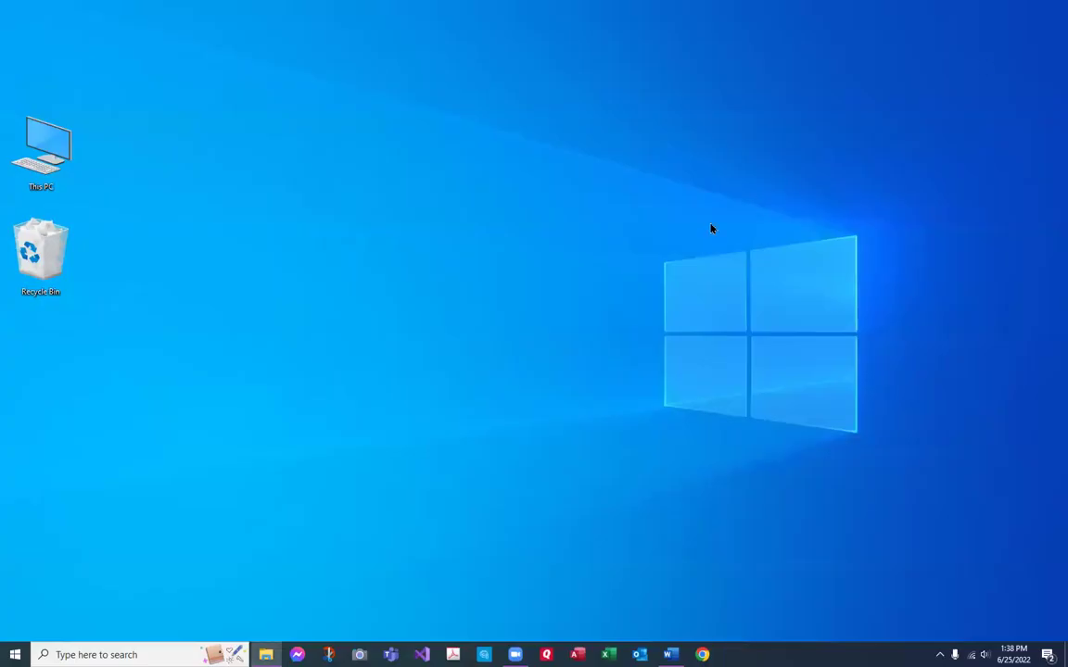
Step: Compare the context options of the desktop and This PC, and open the desktop's personalization settings at Background
{"action": "right_click", "coordinate": [414, 220]}
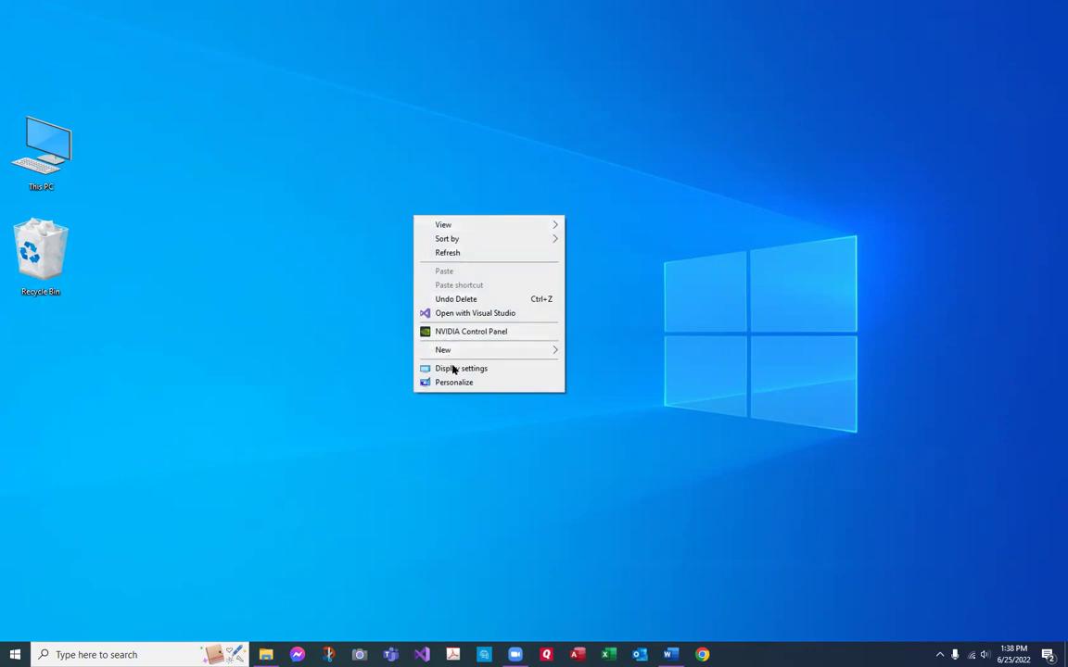
{"action": "left_click", "coordinate": [343, 234]}
{"action": "right_click", "coordinate": [41, 156]}
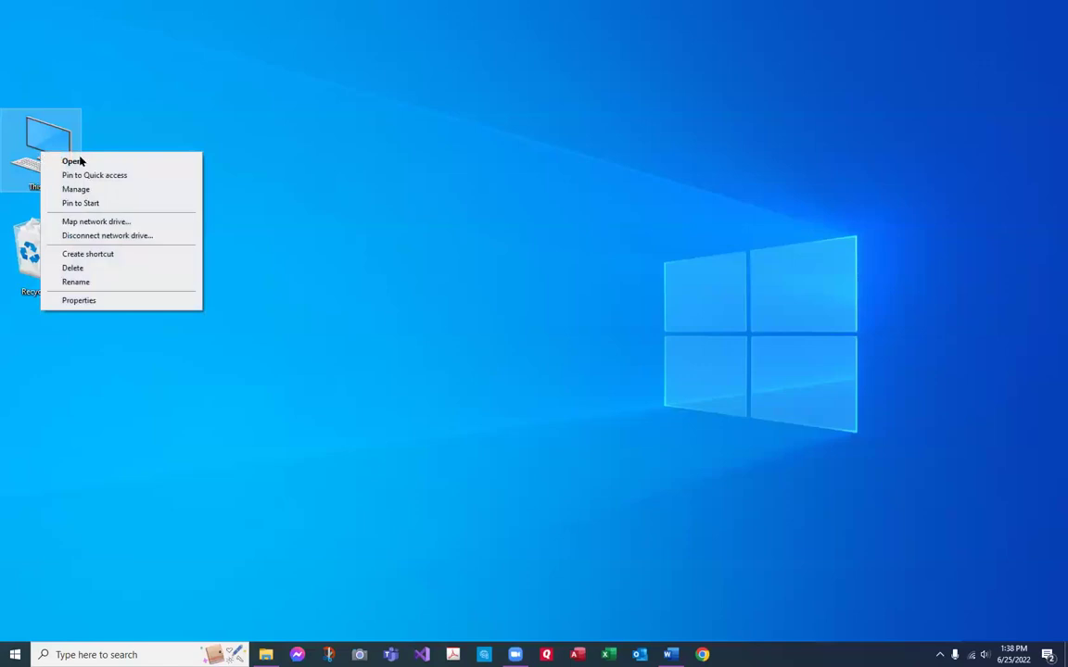
{"action": "right_click", "coordinate": [390, 210]}
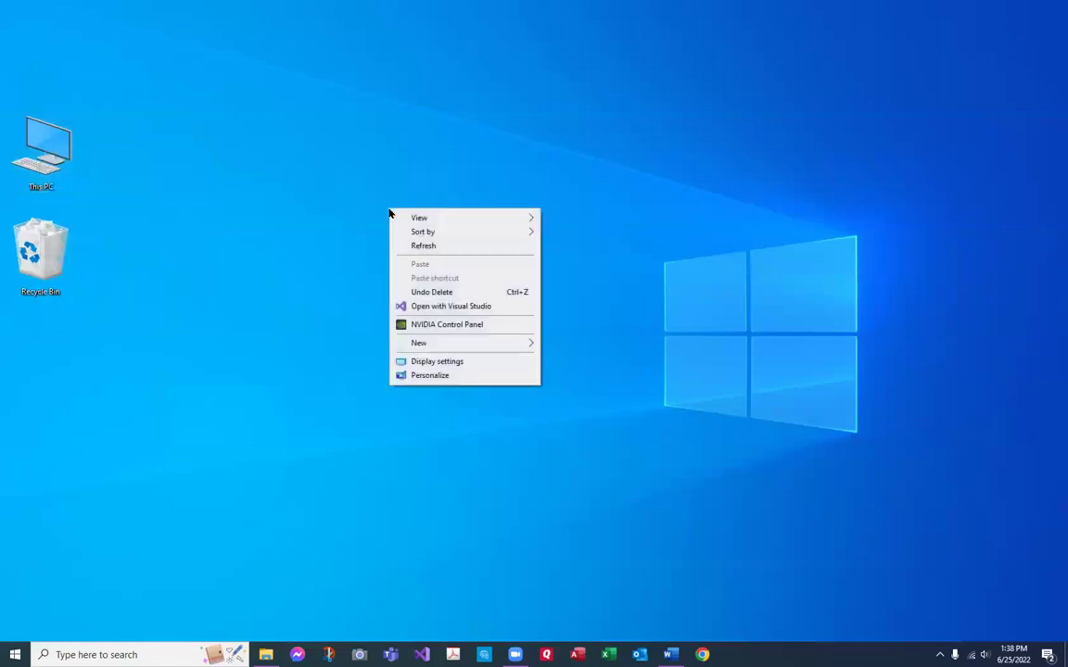
{"action": "left_click", "coordinate": [428, 376]}
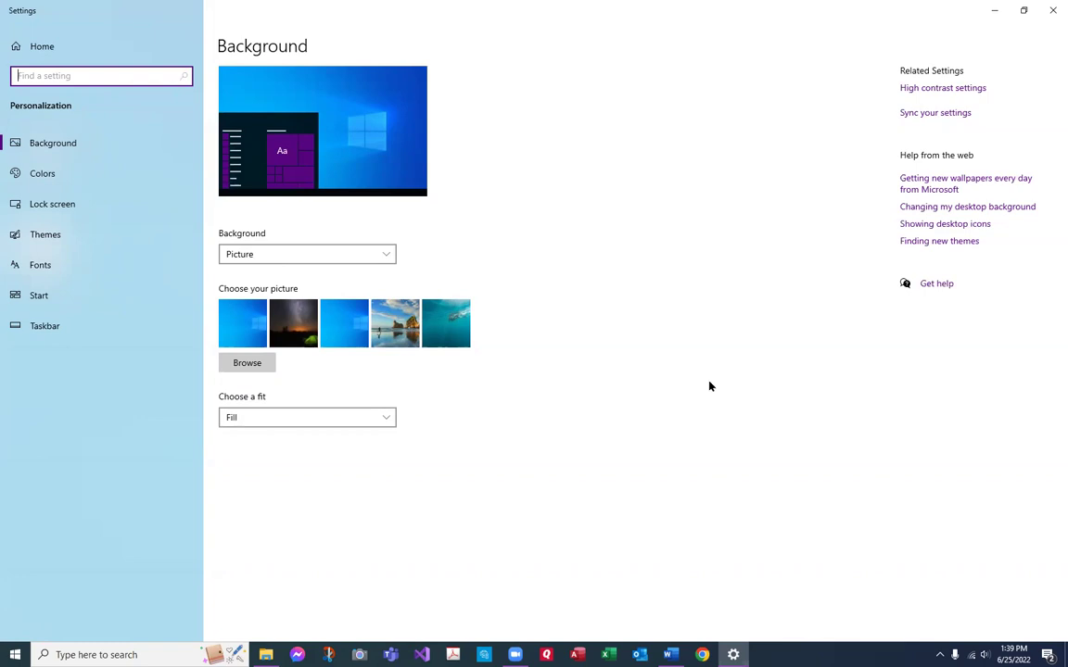
{"action": "left_click", "coordinate": [77, 144]}
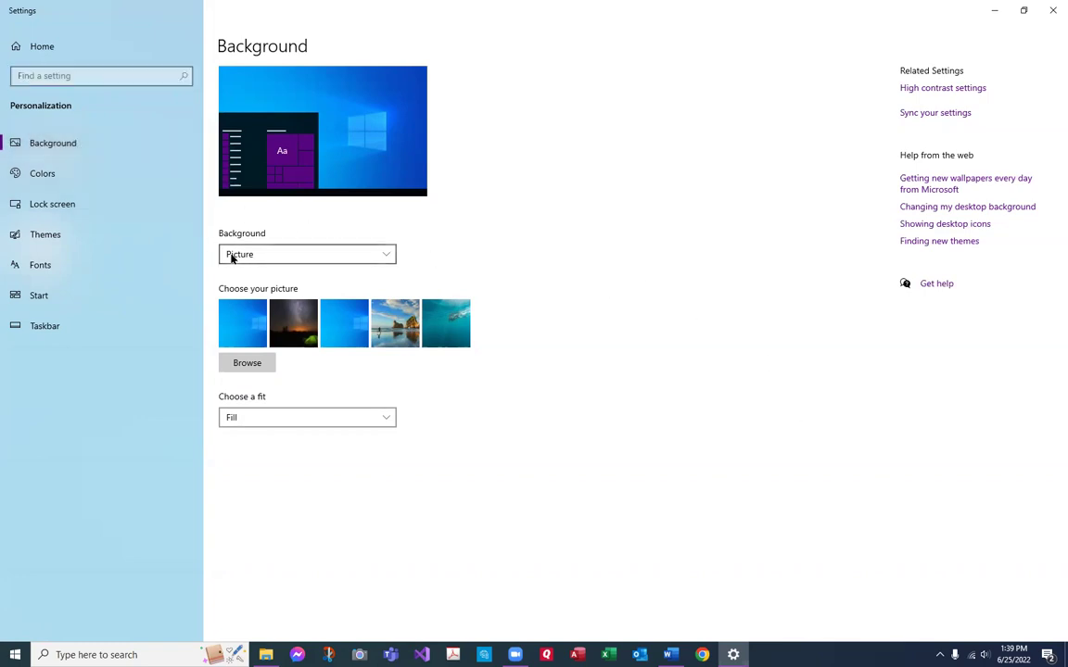
Step: Open the Colors personalization settings and set the color mode to Light
{"action": "left_click", "coordinate": [50, 176]}
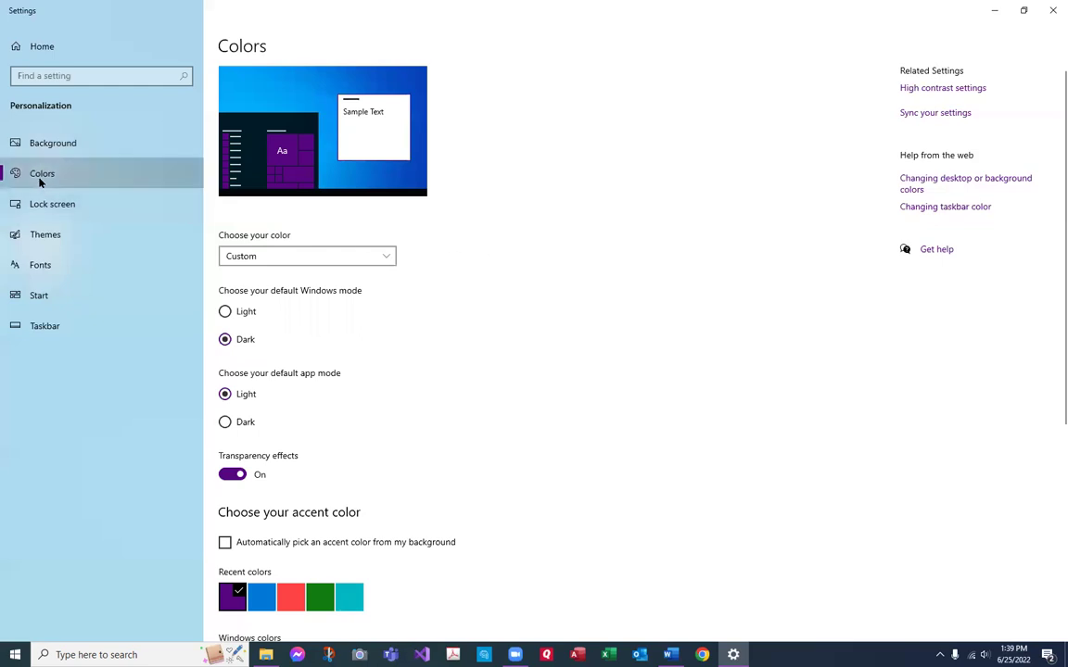
{"action": "left_click", "coordinate": [364, 259]}
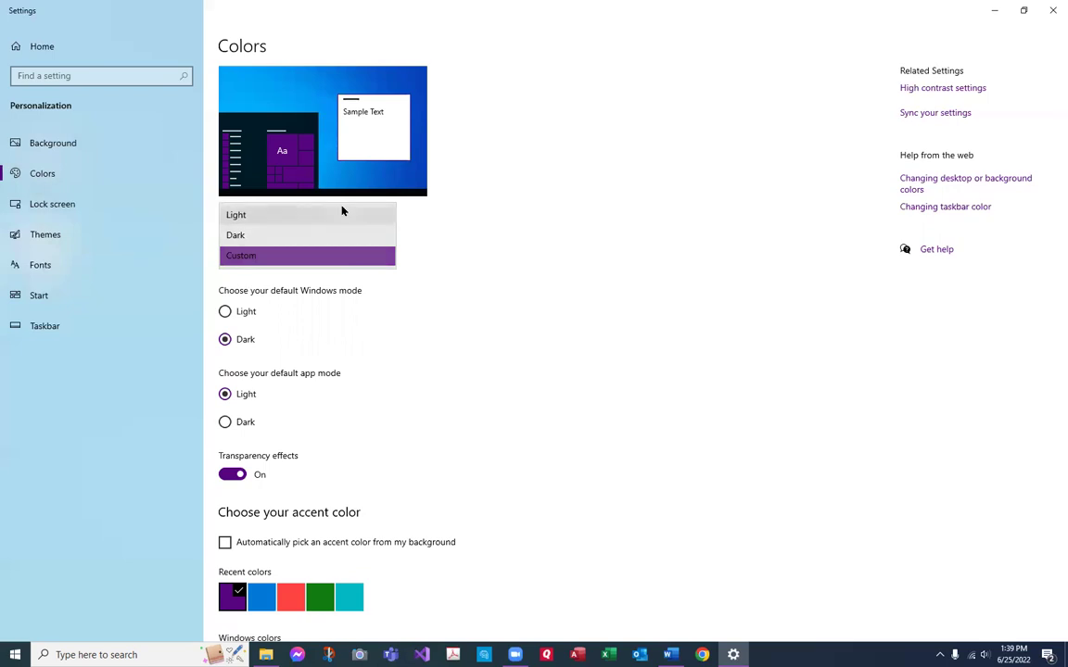
{"action": "left_click", "coordinate": [268, 218]}
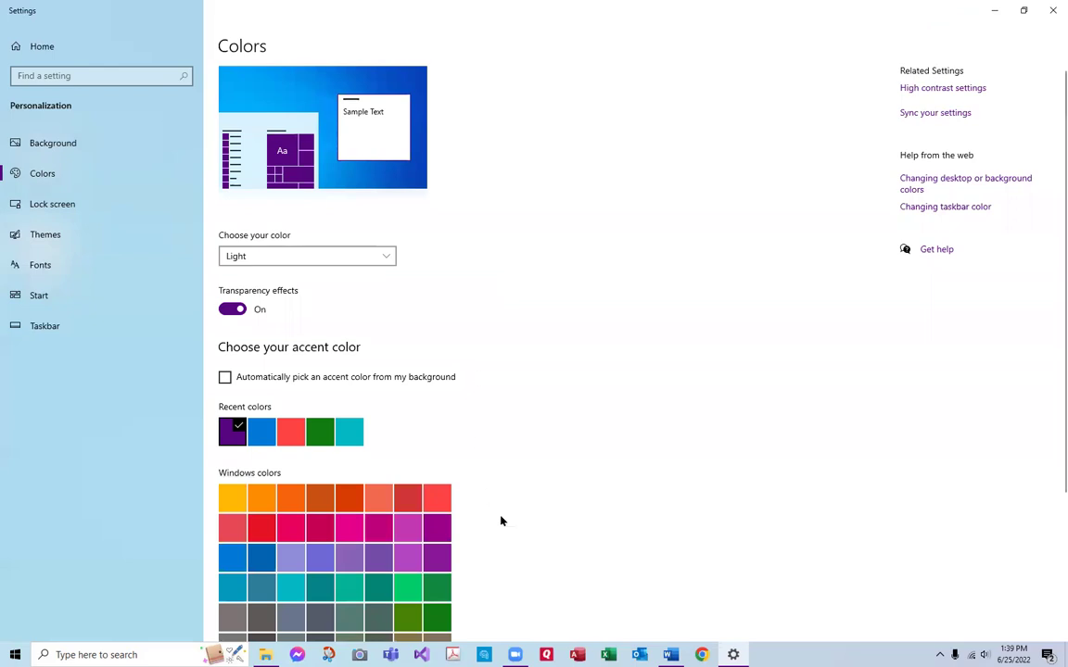
Step: Try the Dark color mode and switch back to Light
{"action": "left_click", "coordinate": [387, 257]}
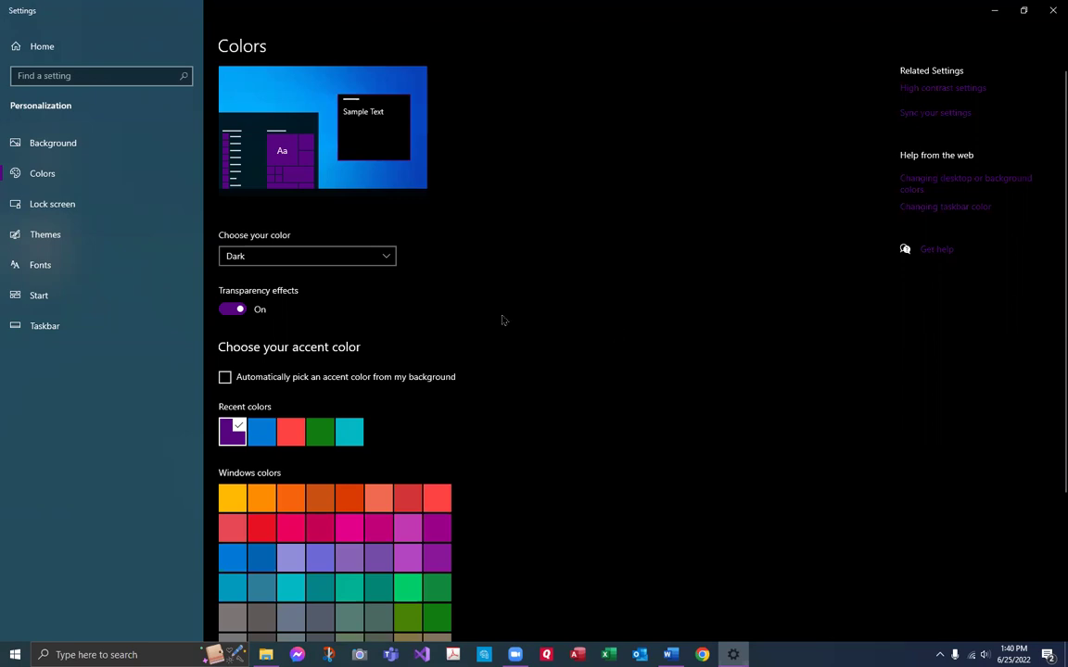
{"action": "left_click", "coordinate": [386, 261]}
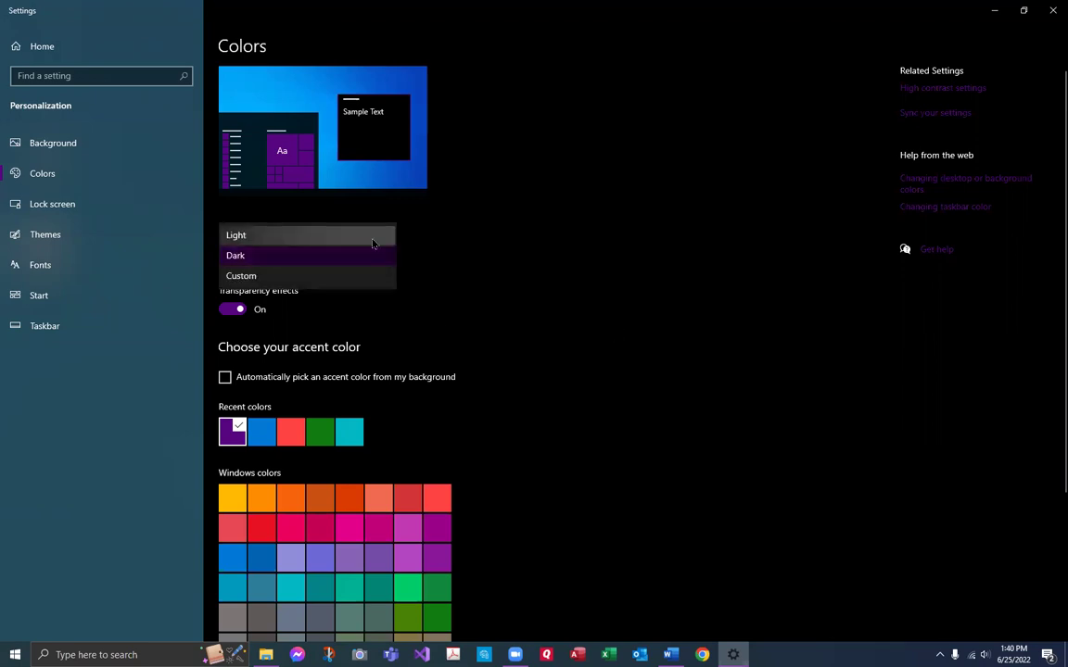
{"action": "left_click", "coordinate": [361, 236]}
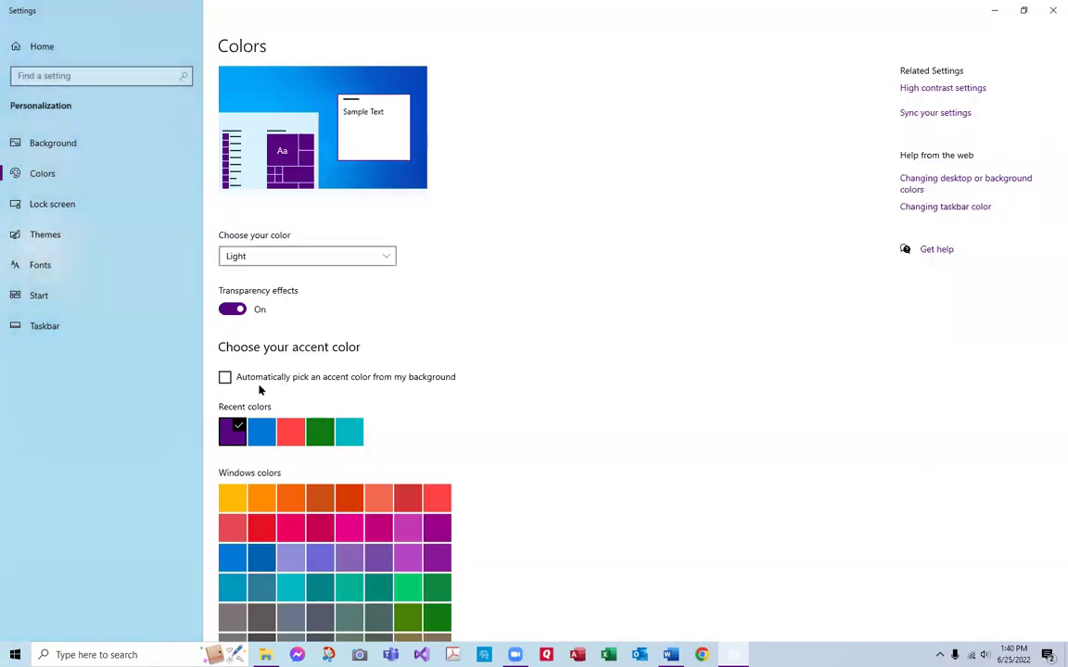
Step: Set the color mode to Custom and review the default Windows mode, app mode and accent color options
{"action": "left_click", "coordinate": [296, 259]}
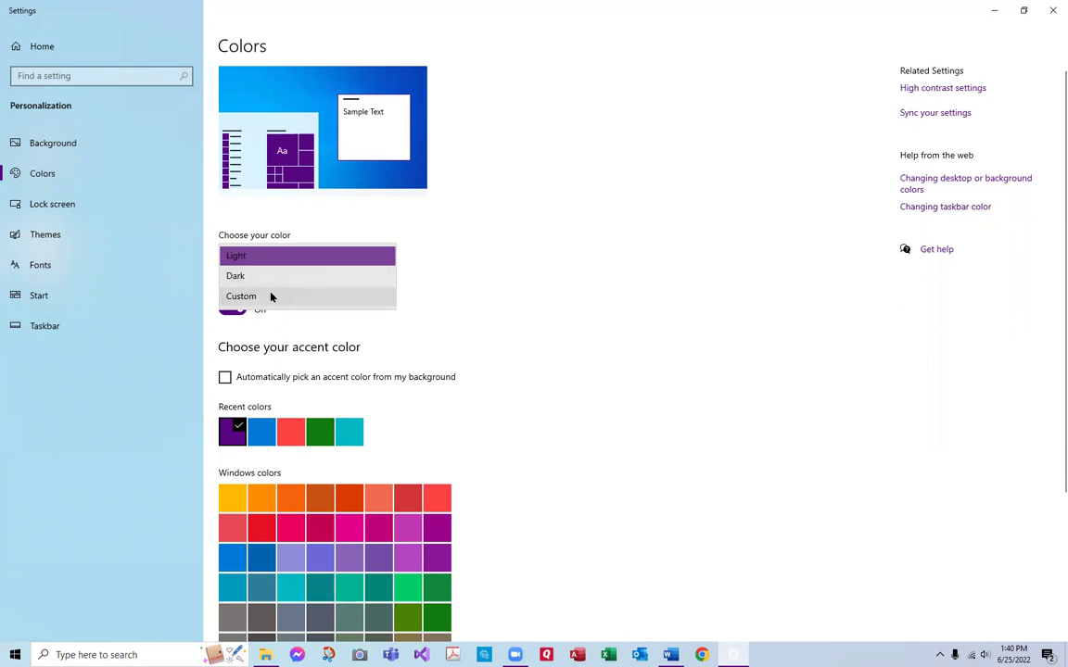
{"action": "left_click", "coordinate": [260, 296]}
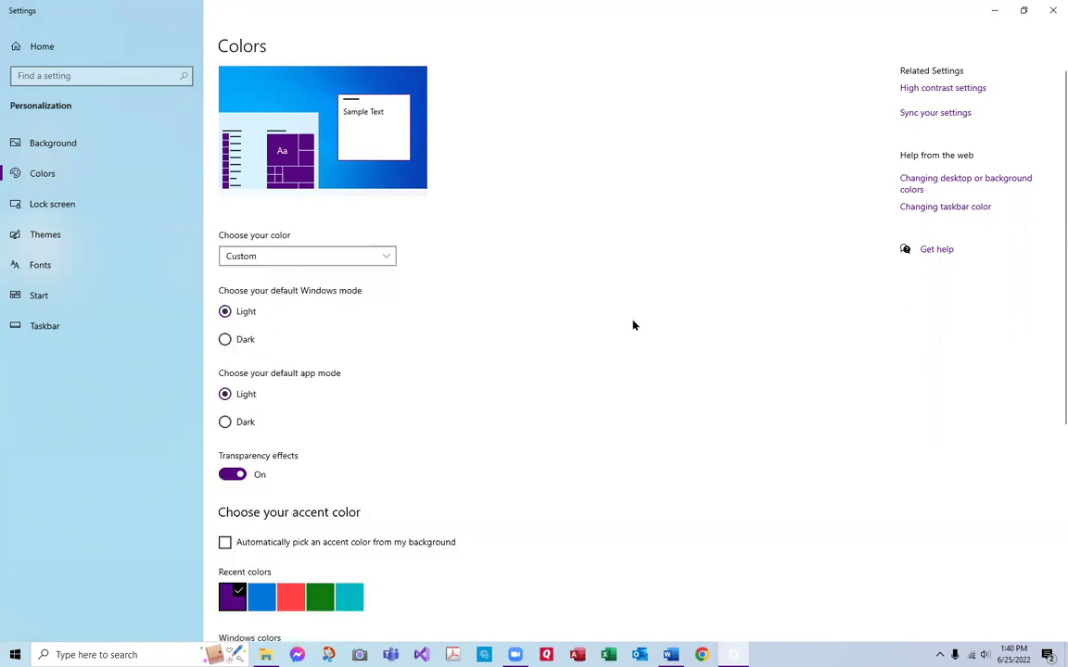
{"action": "scroll", "coordinate": [634, 326], "scroll_direction": "down", "scroll_amount": 2}
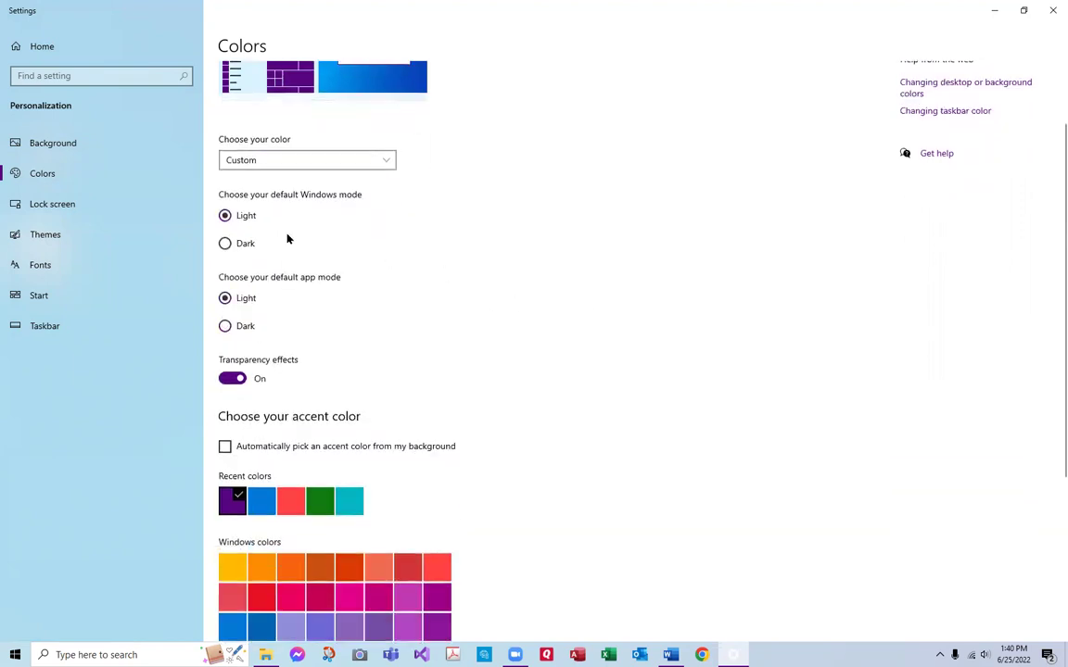
{"action": "scroll", "coordinate": [459, 325], "scroll_direction": "down", "scroll_amount": 1}
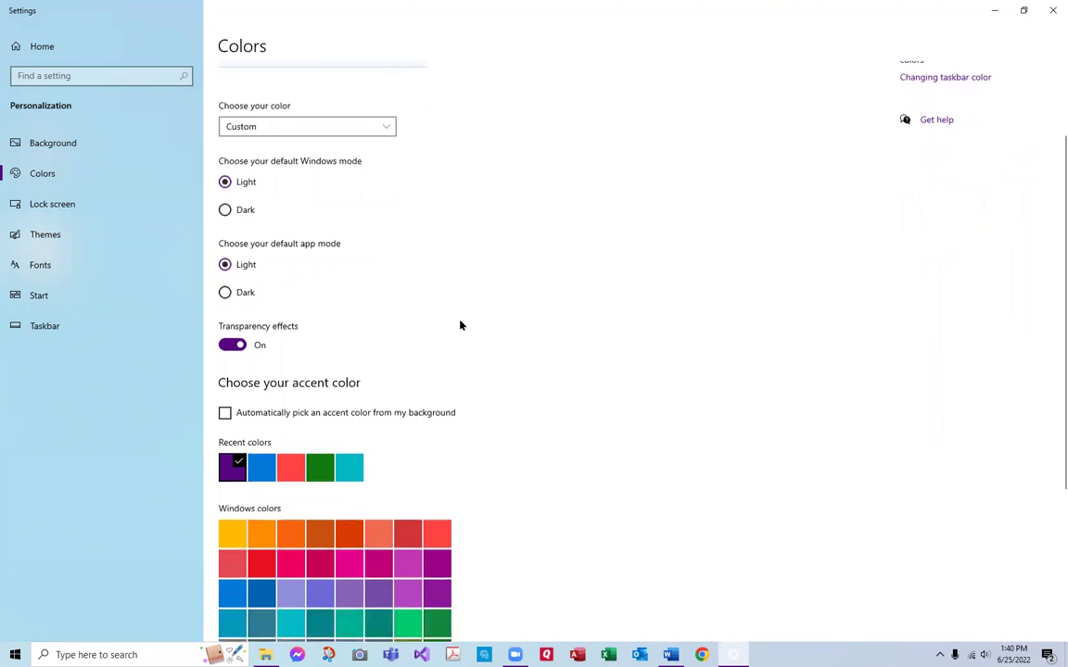
Step: Try Dark as the default Windows mode, switch it back to Light, and check how the Start menu looks
{"action": "scroll", "coordinate": [468, 328], "scroll_direction": "down", "scroll_amount": 3}
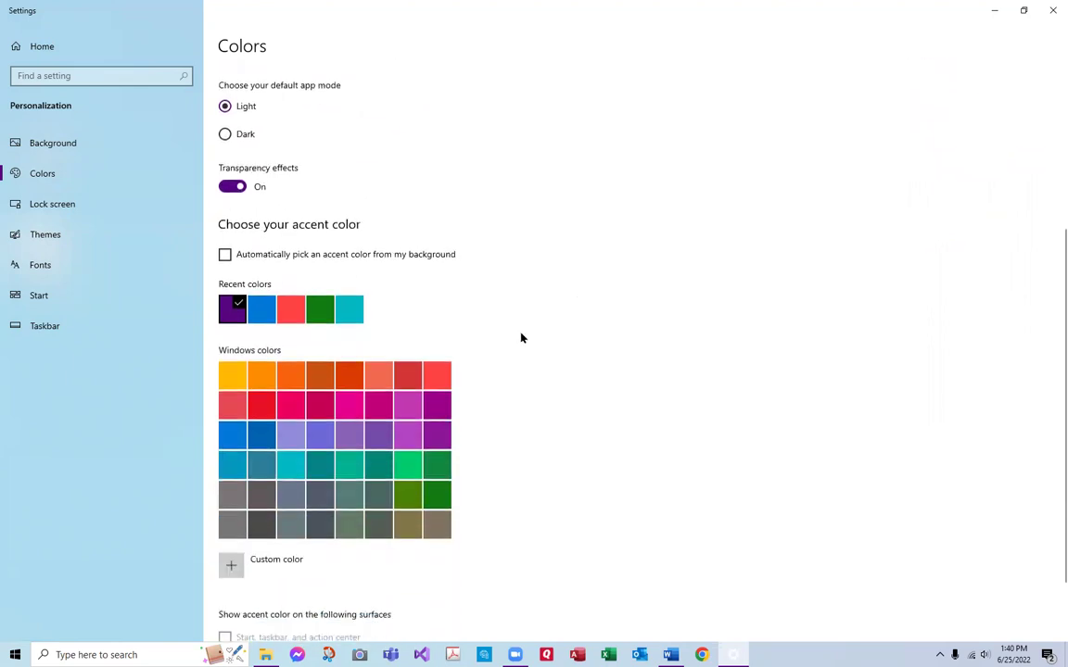
{"action": "scroll", "coordinate": [521, 338], "scroll_direction": "up", "scroll_amount": 6}
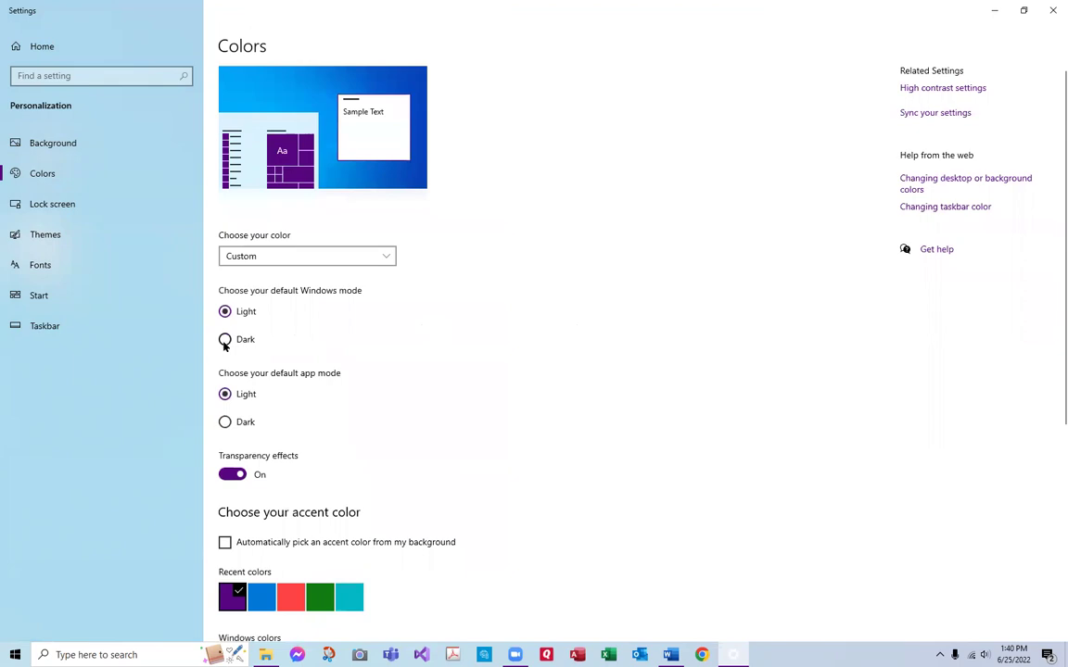
{"action": "left_click", "coordinate": [224, 340]}
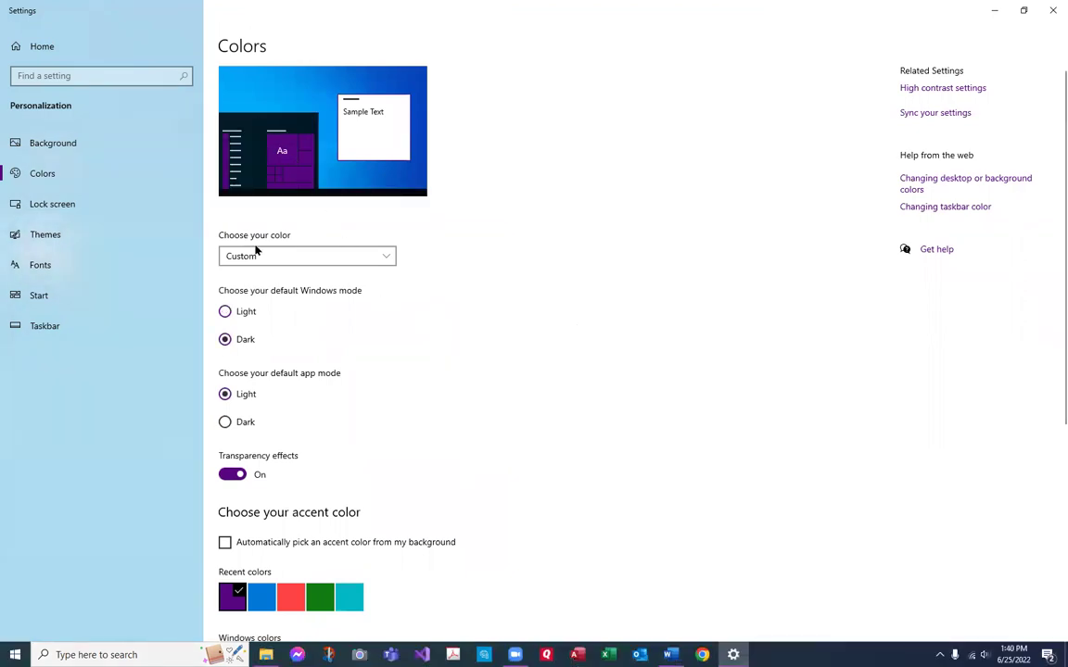
{"action": "left_click", "coordinate": [226, 311]}
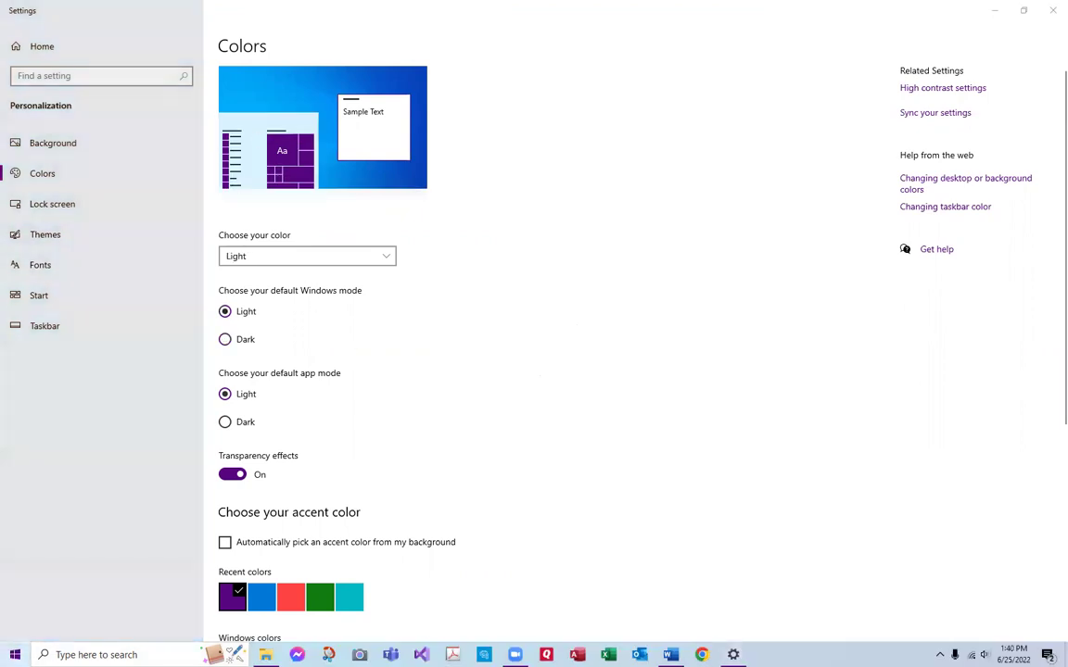
{"action": "key", "text": "super"}
{"action": "left_click", "coordinate": [386, 438]}
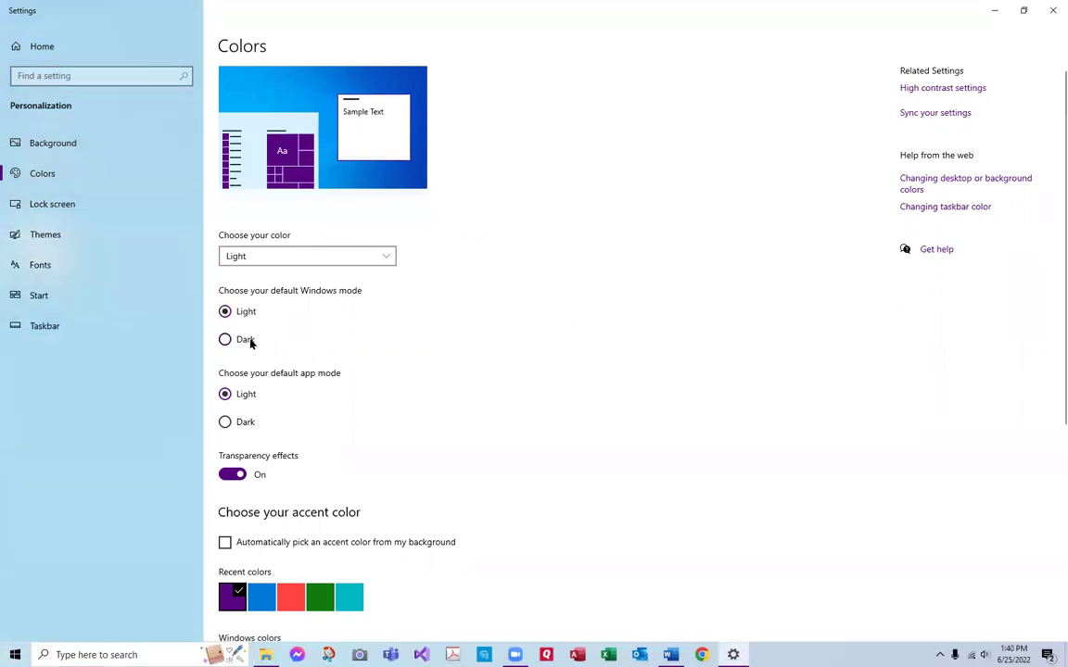
Step: Set the default Windows mode to Dark and check its effect on the Start menu
{"action": "left_click", "coordinate": [225, 339]}
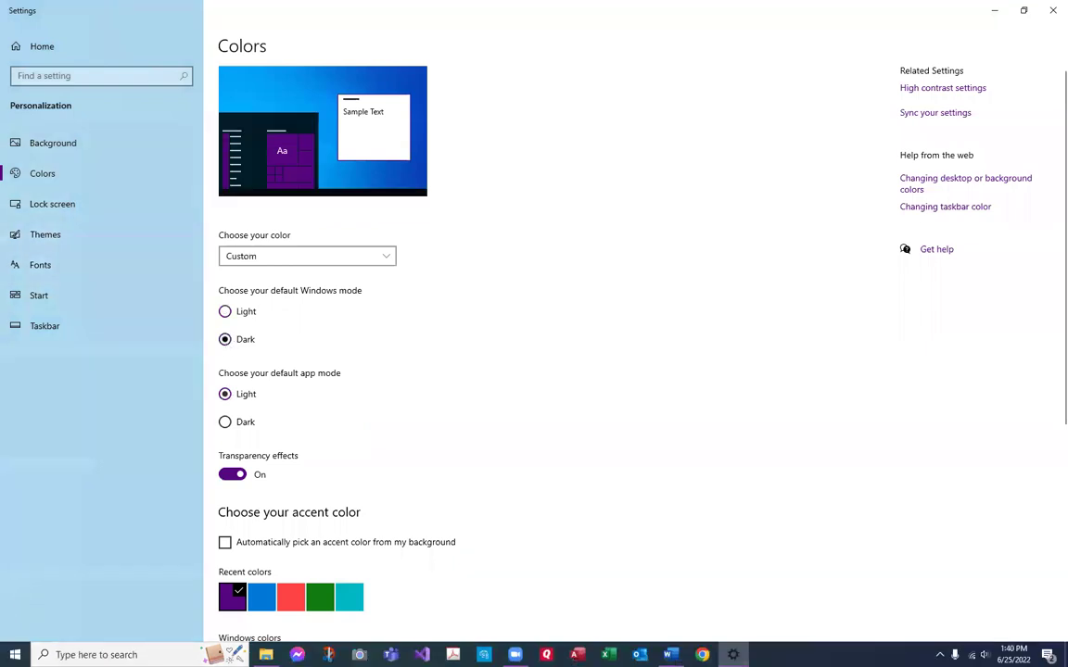
{"action": "left_click", "coordinate": [15, 654]}
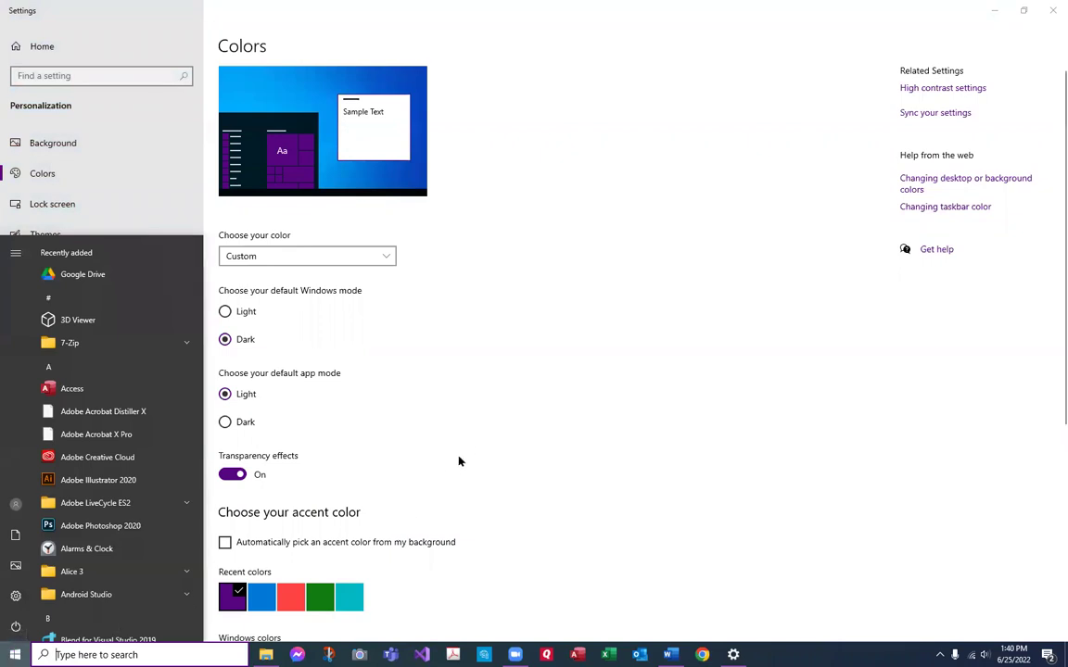
{"action": "left_click", "coordinate": [419, 406]}
{"action": "scroll", "coordinate": [476, 422], "scroll_direction": "down", "scroll_amount": 4}
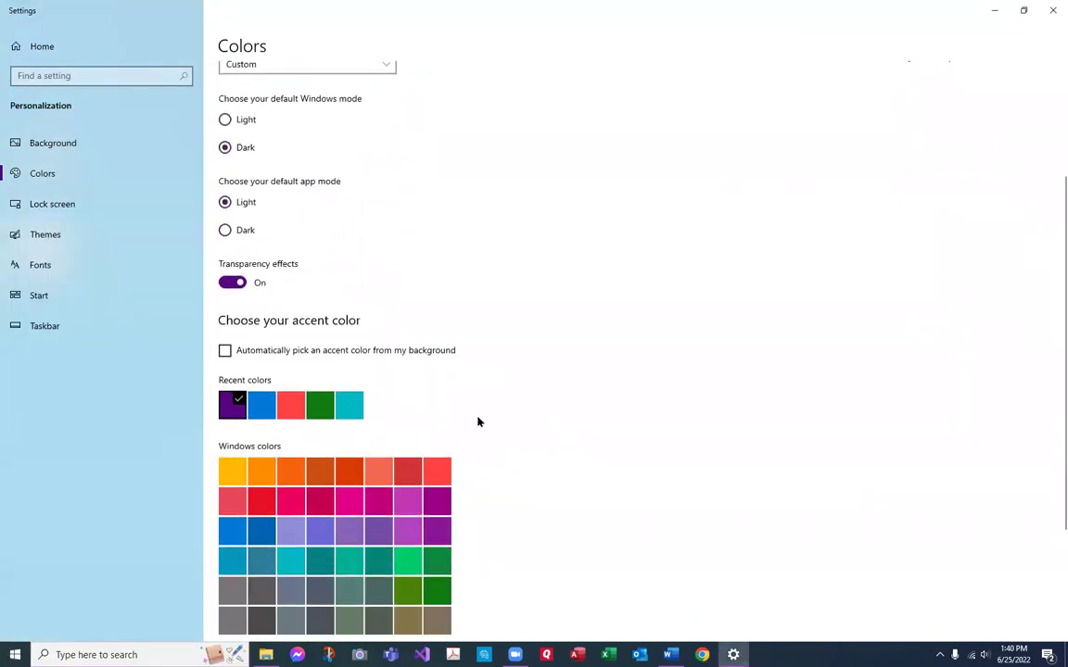
{"action": "scroll", "coordinate": [476, 422], "scroll_direction": "up", "scroll_amount": 4}
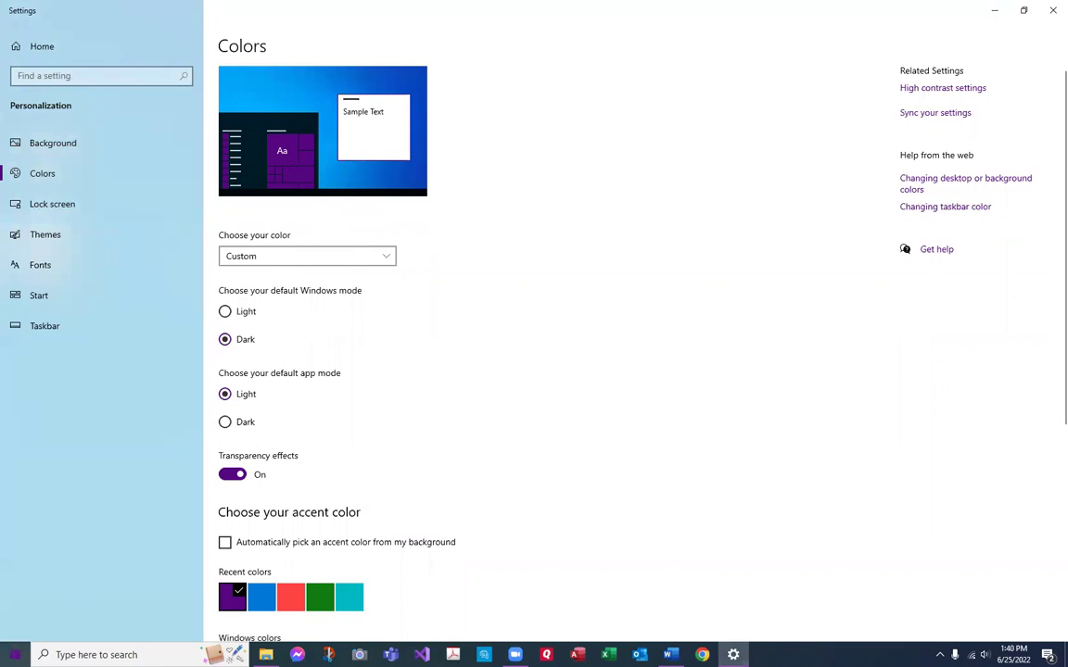
Step: Pin Adobe Acrobat Distiller X to Start
{"action": "left_click", "coordinate": [15, 654]}
{"action": "mouse_move", "coordinate": [138, 409]}
{"action": "left_mouse_down"}
{"action": "mouse_move", "coordinate": [138, 381]}
{"action": "mouse_move", "coordinate": [133, 416]}
{"action": "left_mouse_up"}
{"action": "right_click", "coordinate": [132, 414]}
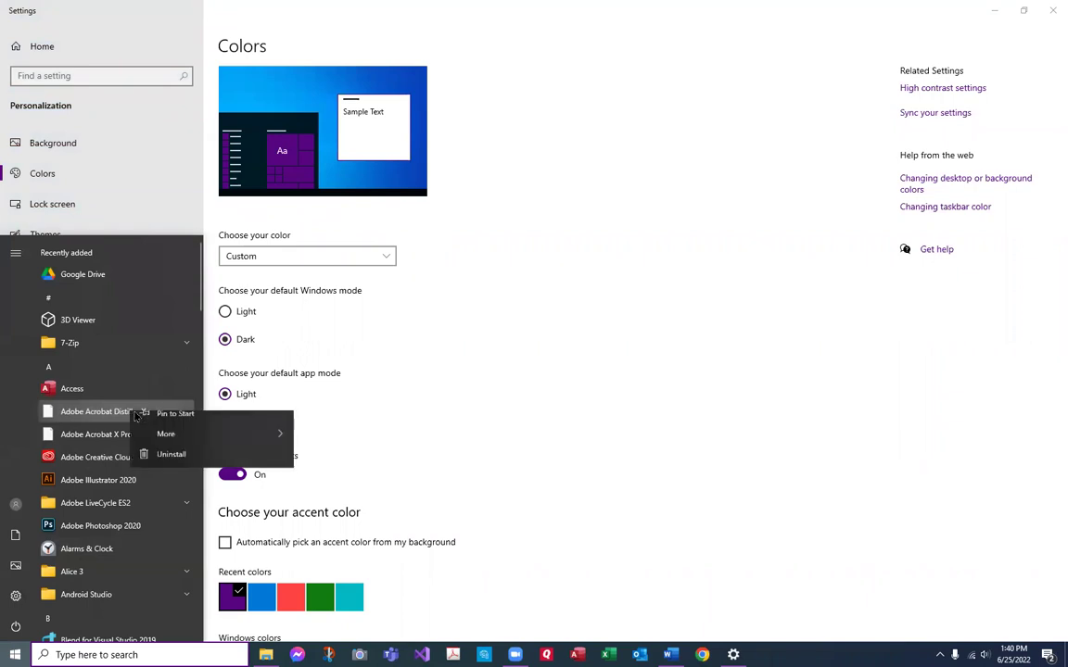
{"action": "left_click", "coordinate": [178, 427]}
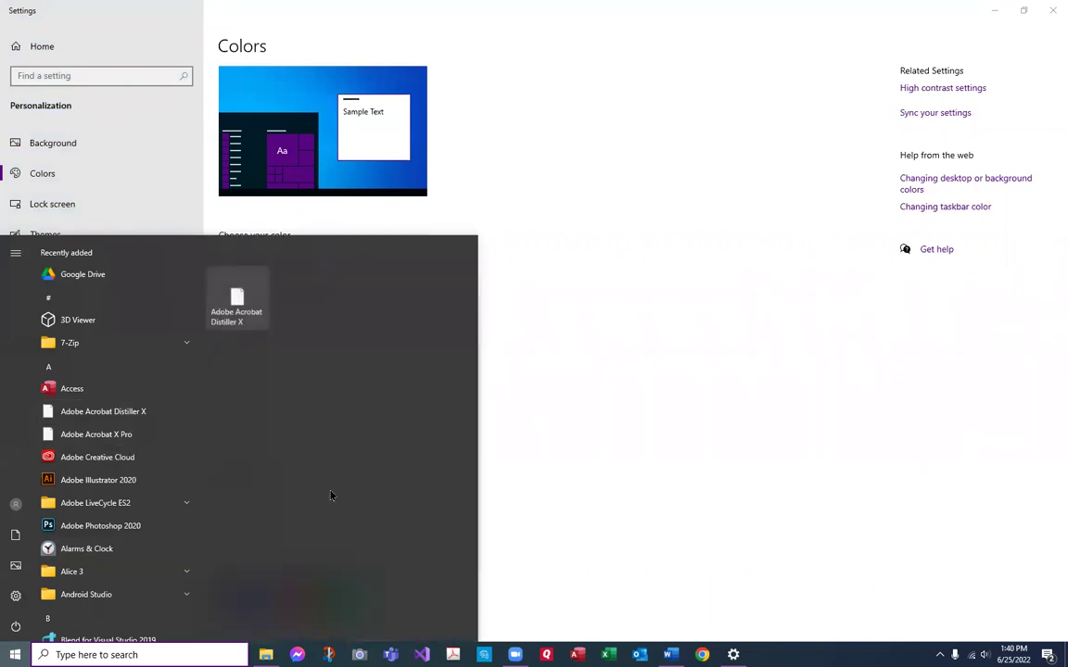
{"action": "left_click", "coordinate": [654, 484]}
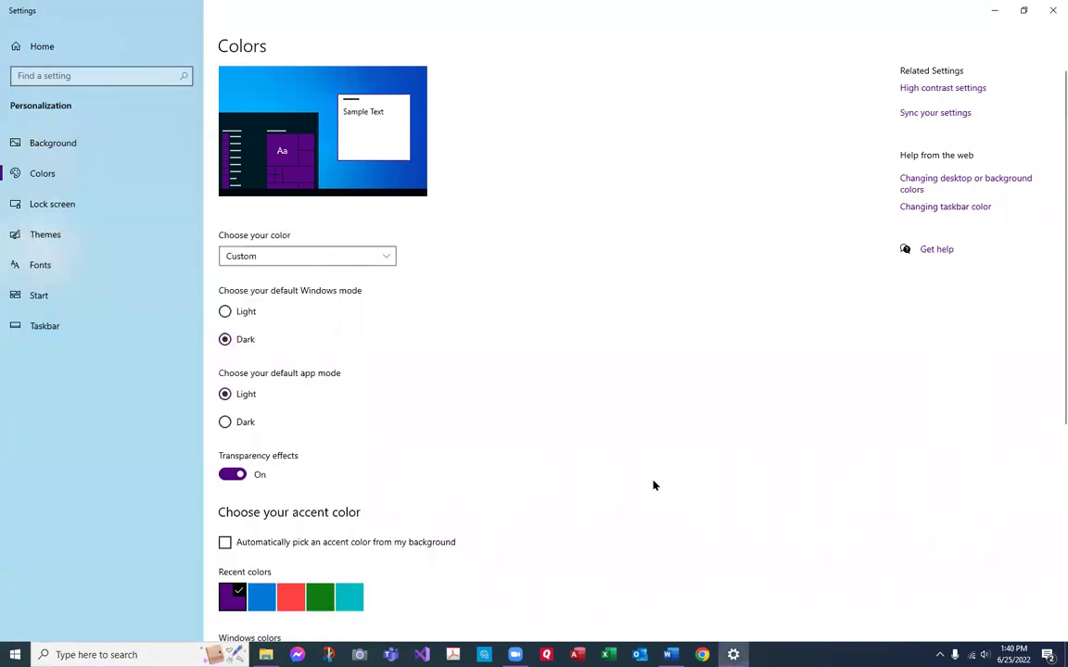
Step: Show the accent color on Start, taskbar, and action center, and on title bars and window borders
{"action": "scroll", "coordinate": [654, 485], "scroll_direction": "down", "scroll_amount": 2}
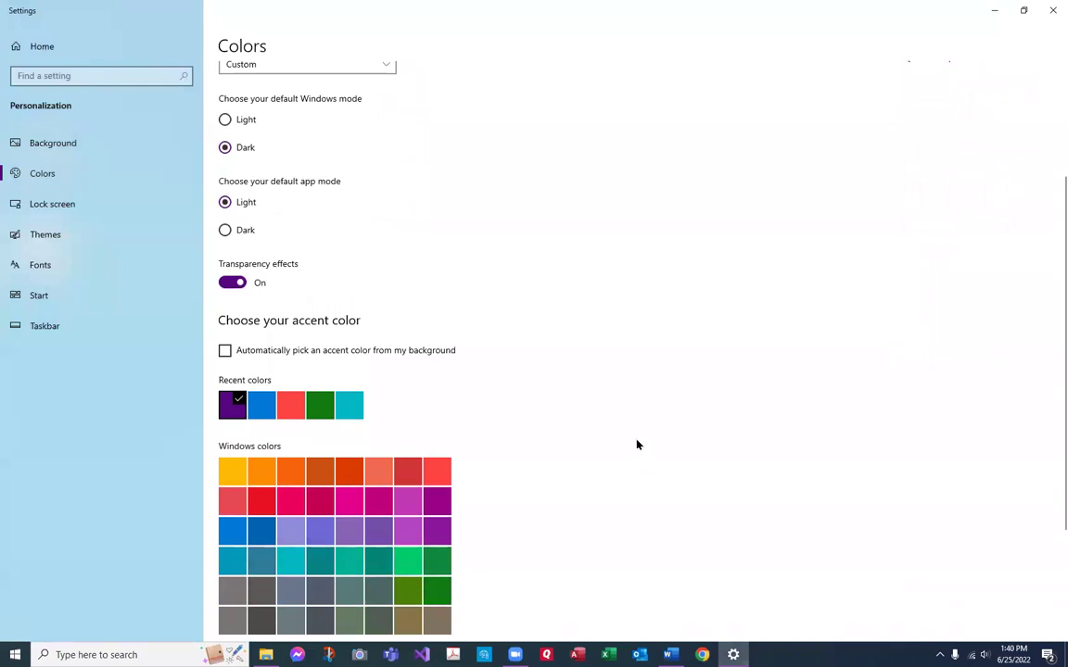
{"action": "scroll", "coordinate": [637, 445], "scroll_direction": "down", "scroll_amount": 2}
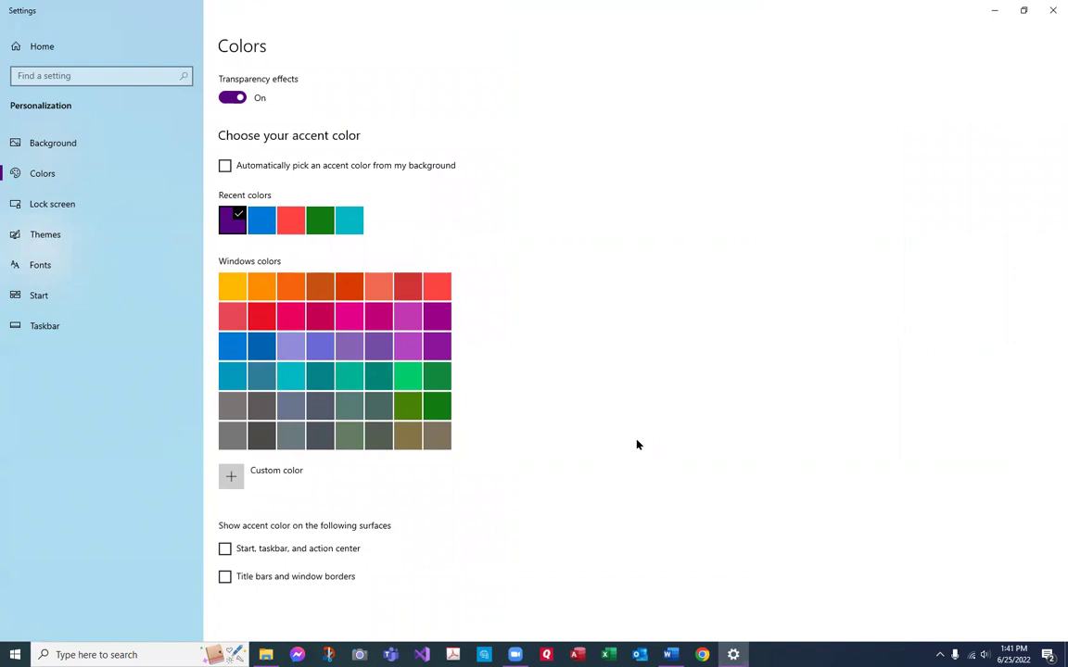
{"action": "left_click", "coordinate": [224, 550]}
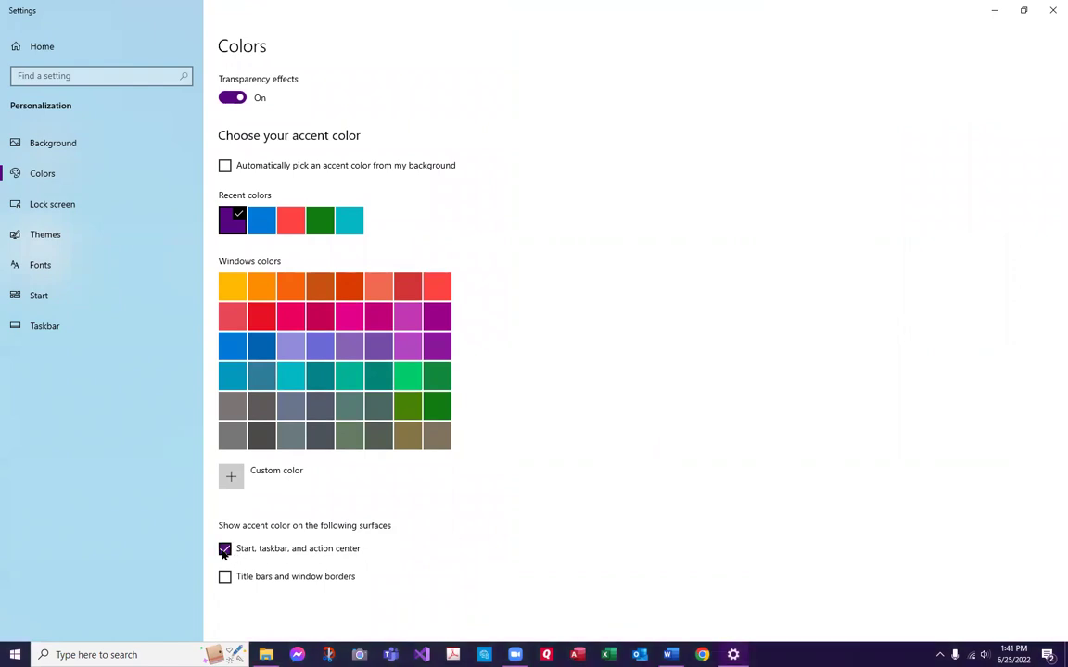
{"action": "left_click", "coordinate": [224, 577]}
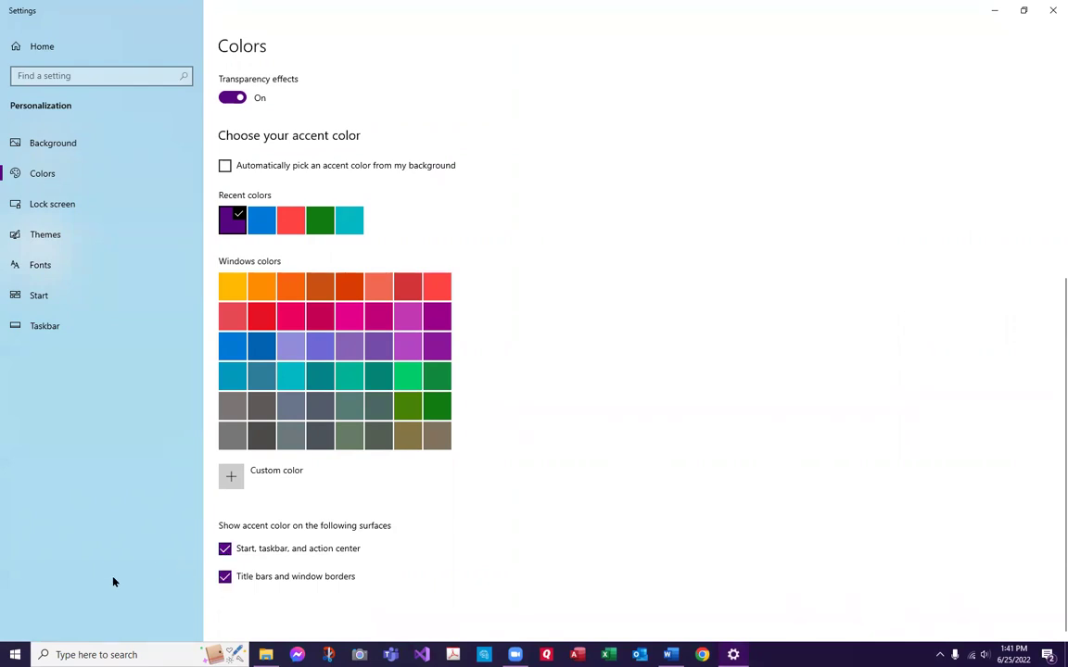
Step: Check the accent color on the Start menu and a File Explorer window, and minimize that window
{"action": "left_click", "coordinate": [15, 654]}
{"action": "key", "text": "super+e"}
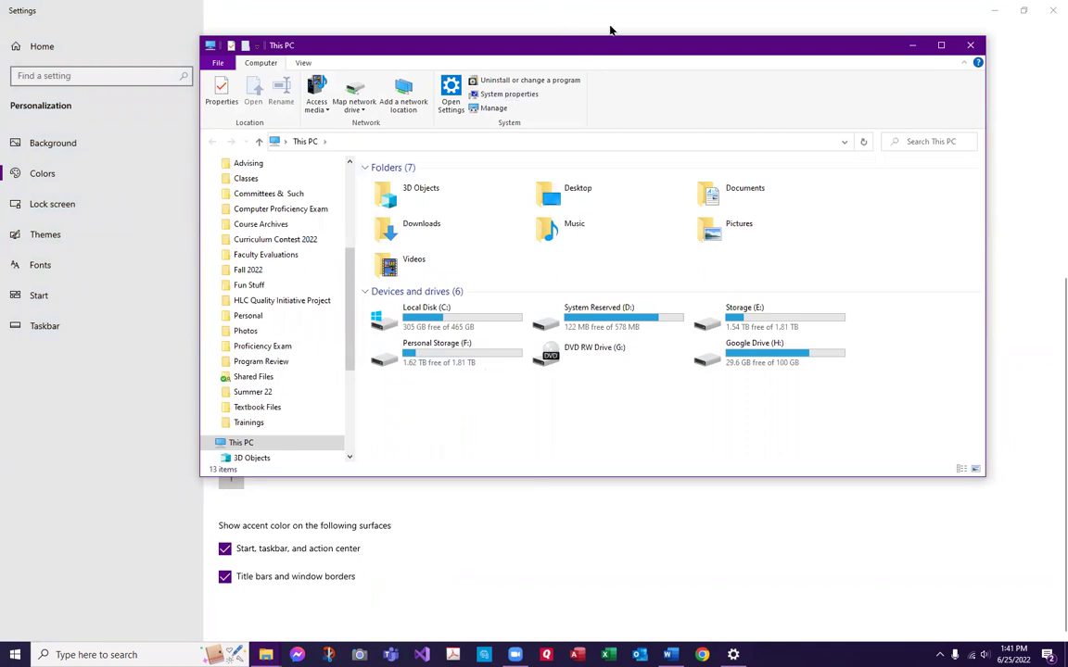
{"action": "left_click", "coordinate": [912, 45]}
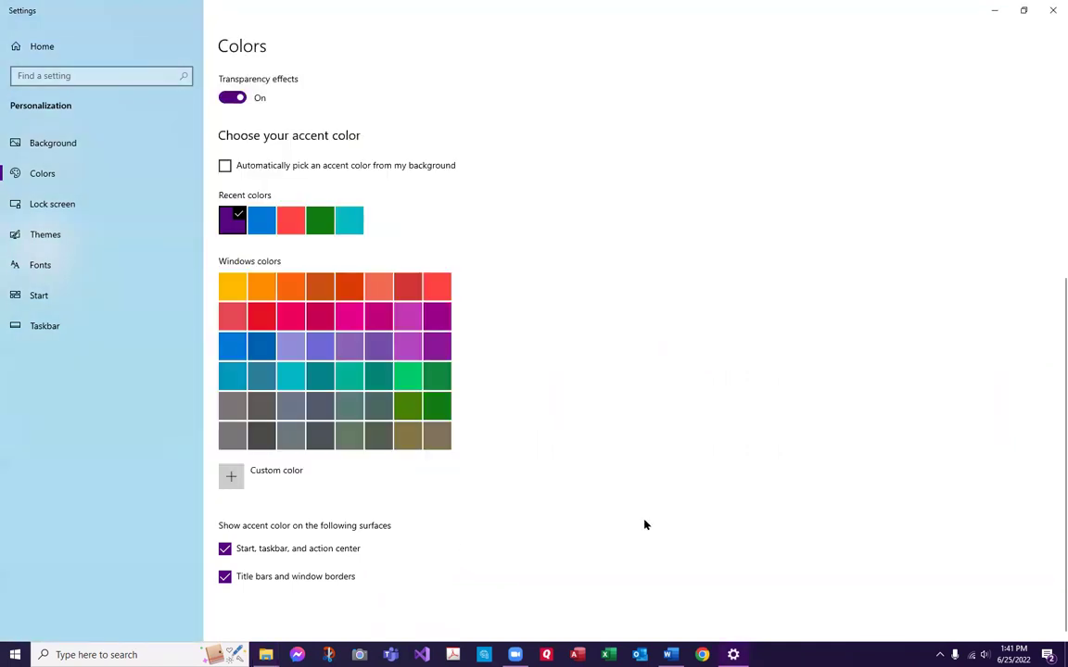
Step: Review the Themes, Fonts and Start personalization pages, including the Agency FB font details, and close Settings
{"action": "scroll", "coordinate": [645, 526], "scroll_direction": "up", "scroll_amount": 4}
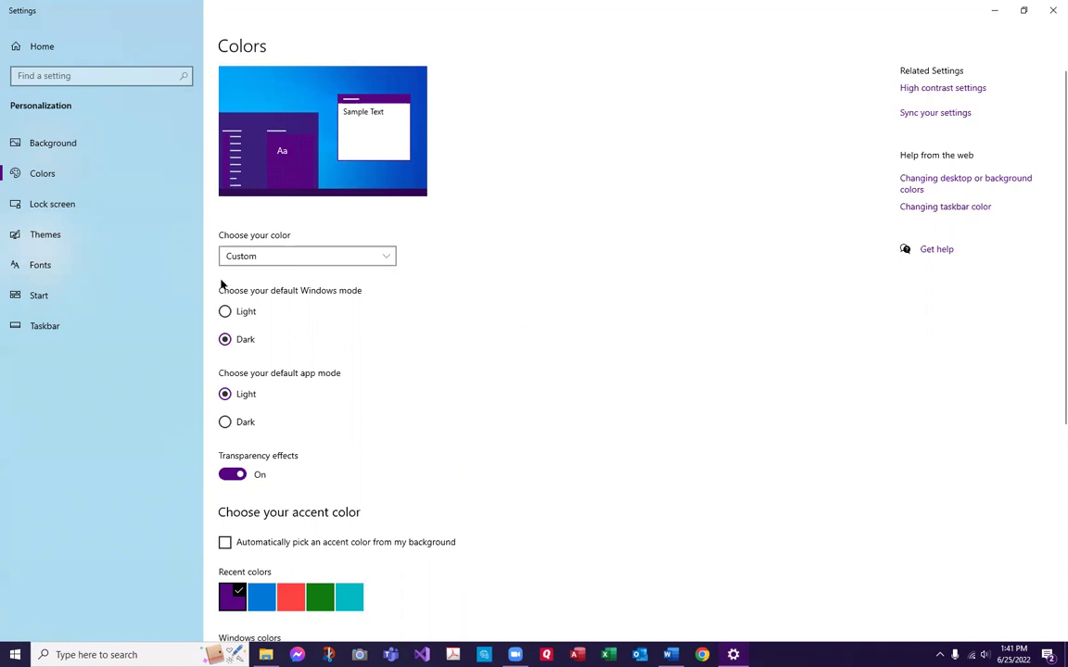
{"action": "left_click", "coordinate": [53, 237]}
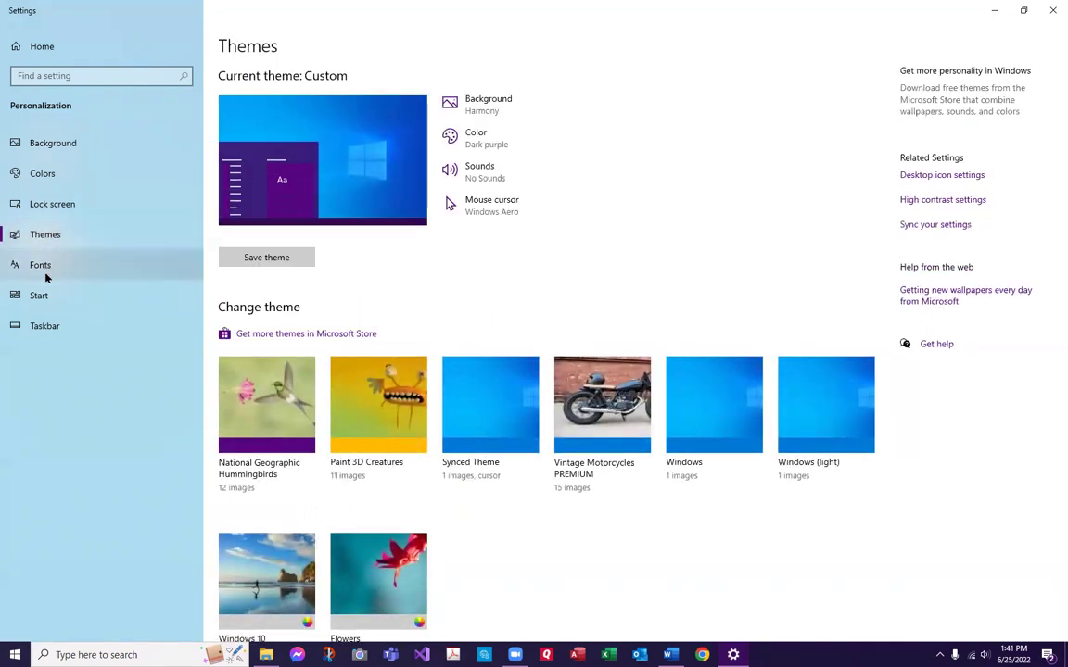
{"action": "left_click", "coordinate": [35, 266]}
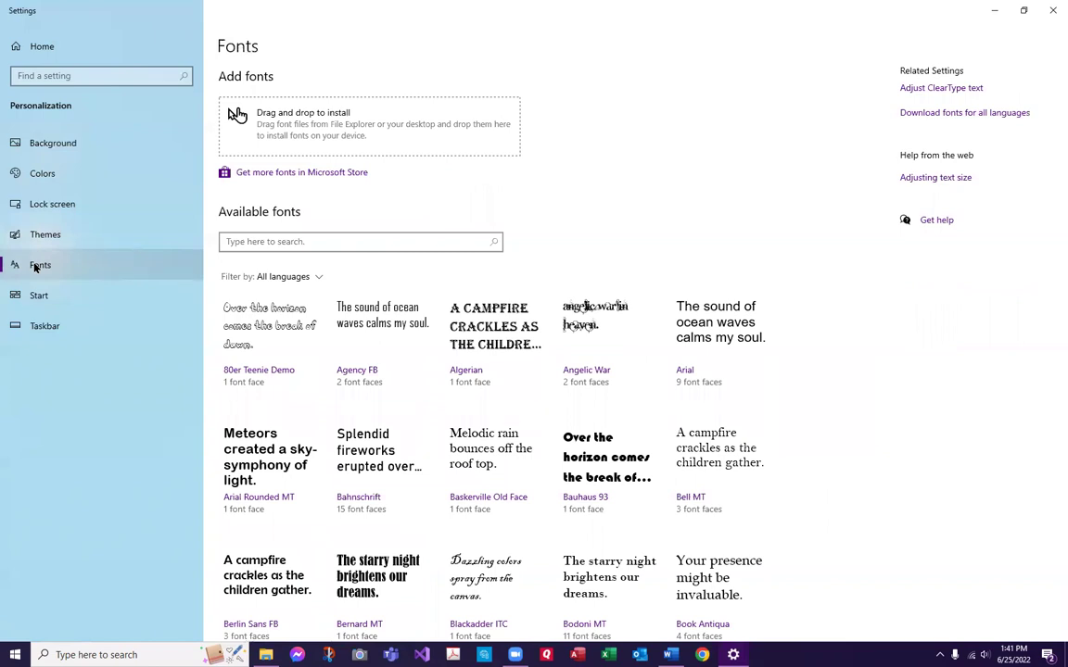
{"action": "left_click", "coordinate": [390, 326]}
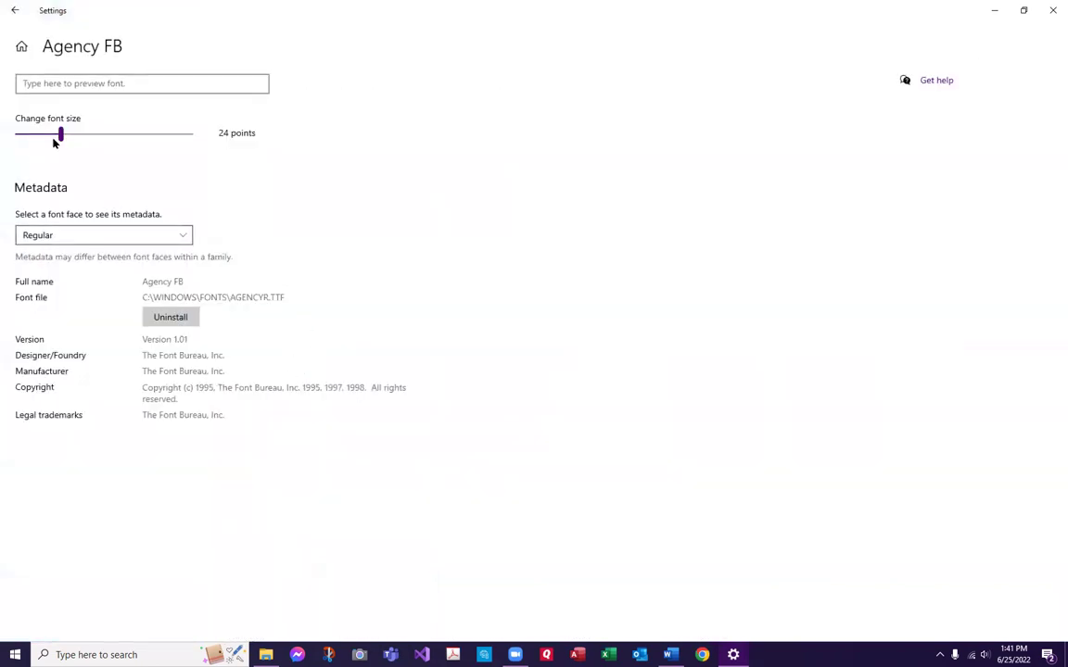
{"action": "left_click", "coordinate": [15, 10]}
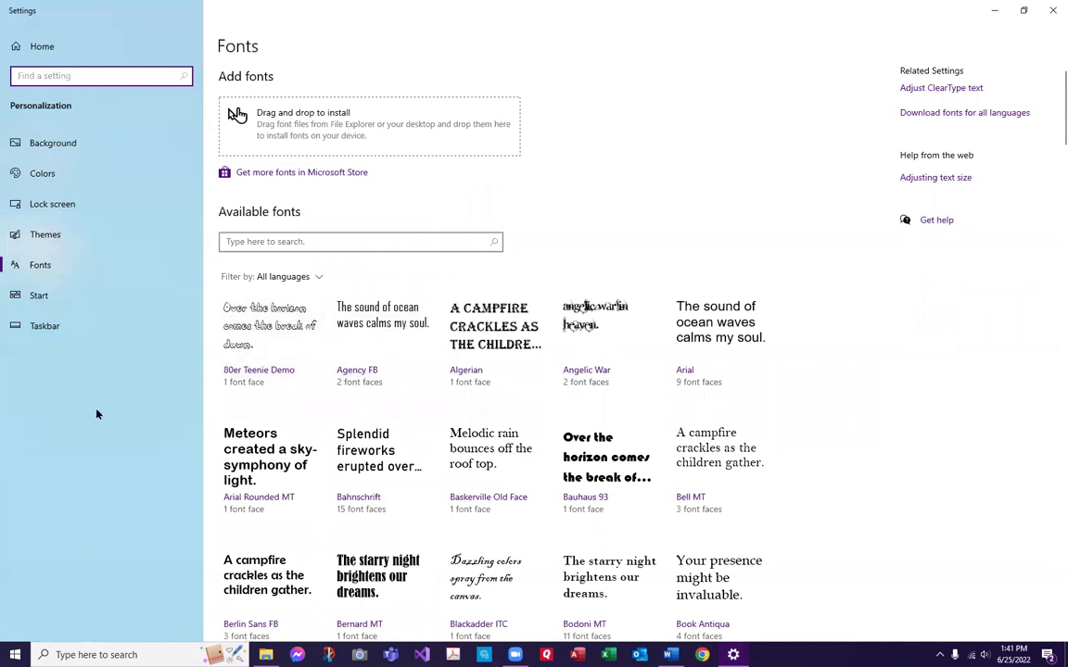
{"action": "left_click", "coordinate": [97, 234]}
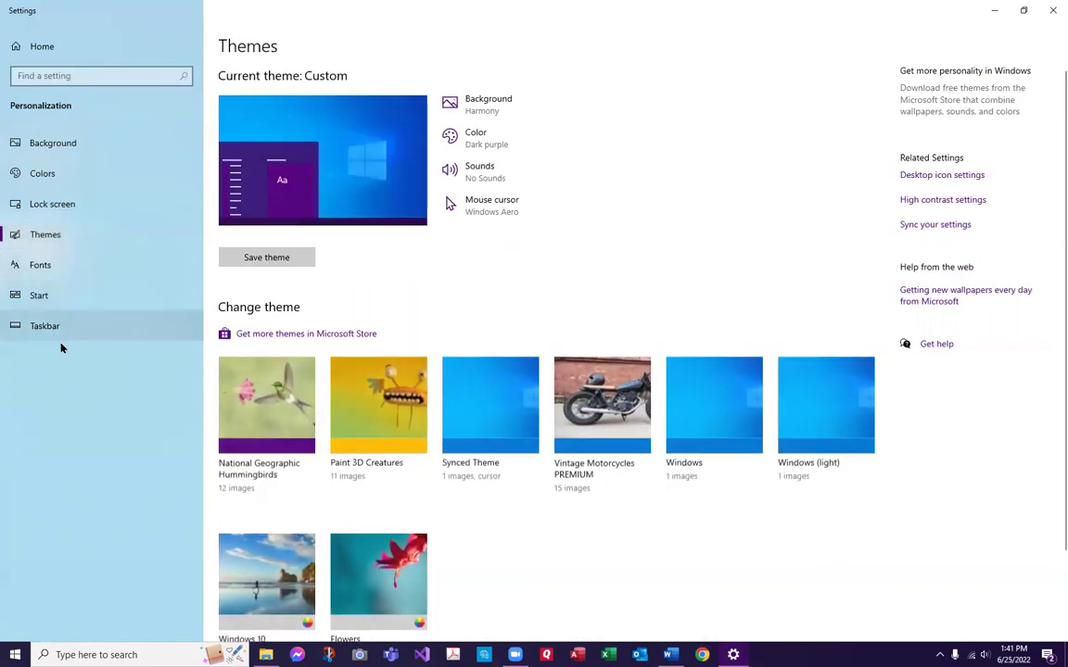
{"action": "left_click", "coordinate": [67, 304]}
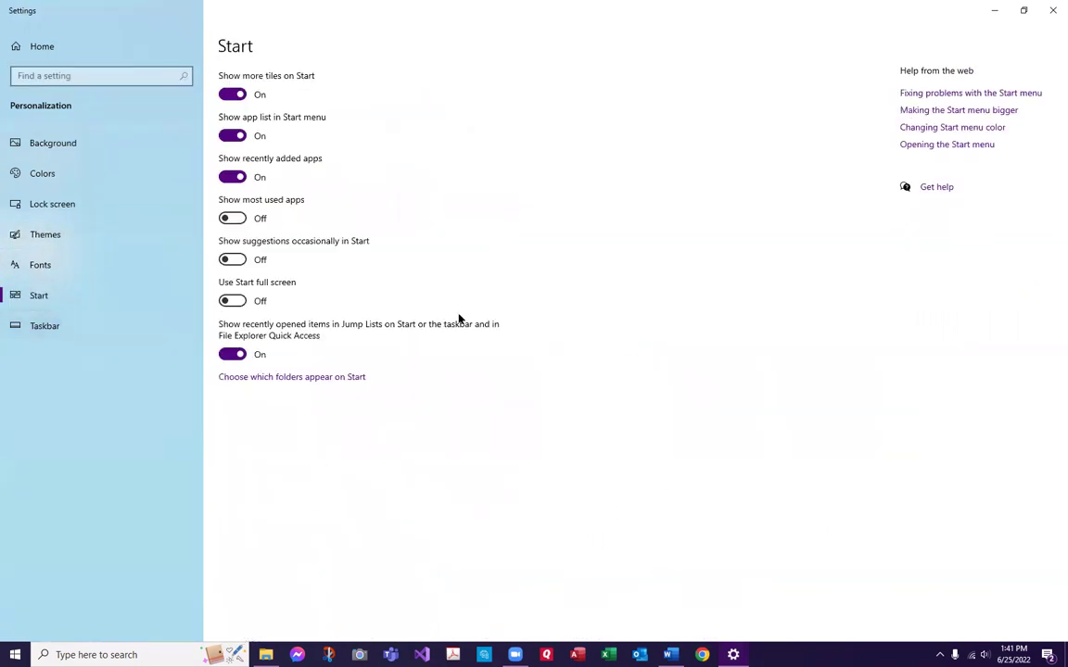
{"action": "left_click", "coordinate": [1051, 11]}
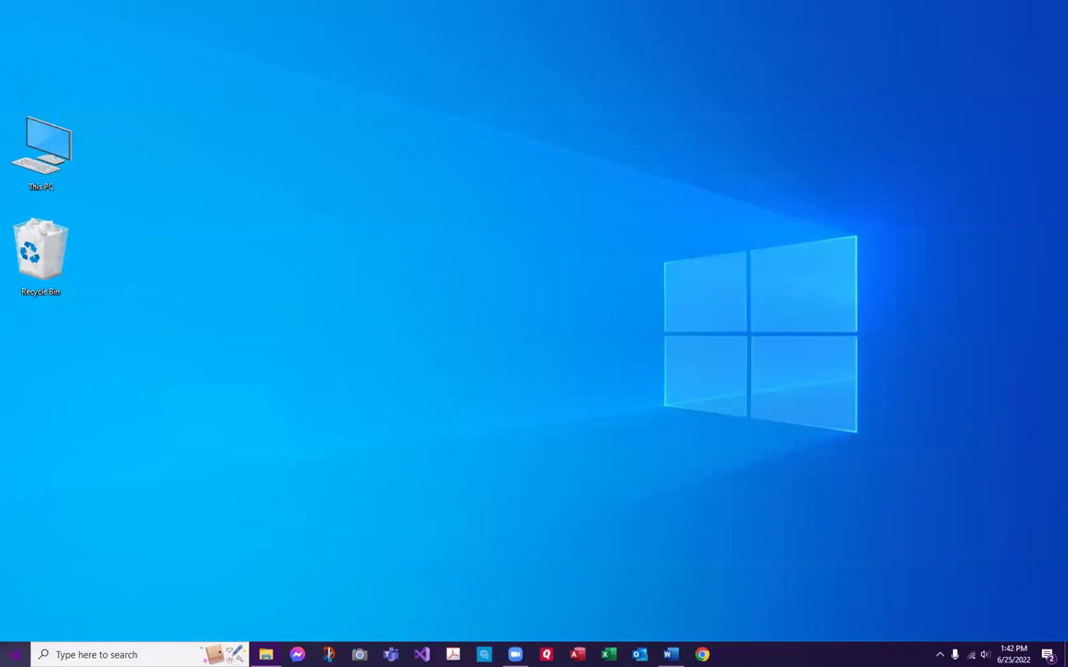
Step: Reopen Settings from Start and review the Ease of Access Display options
{"action": "left_click", "coordinate": [8, 648]}
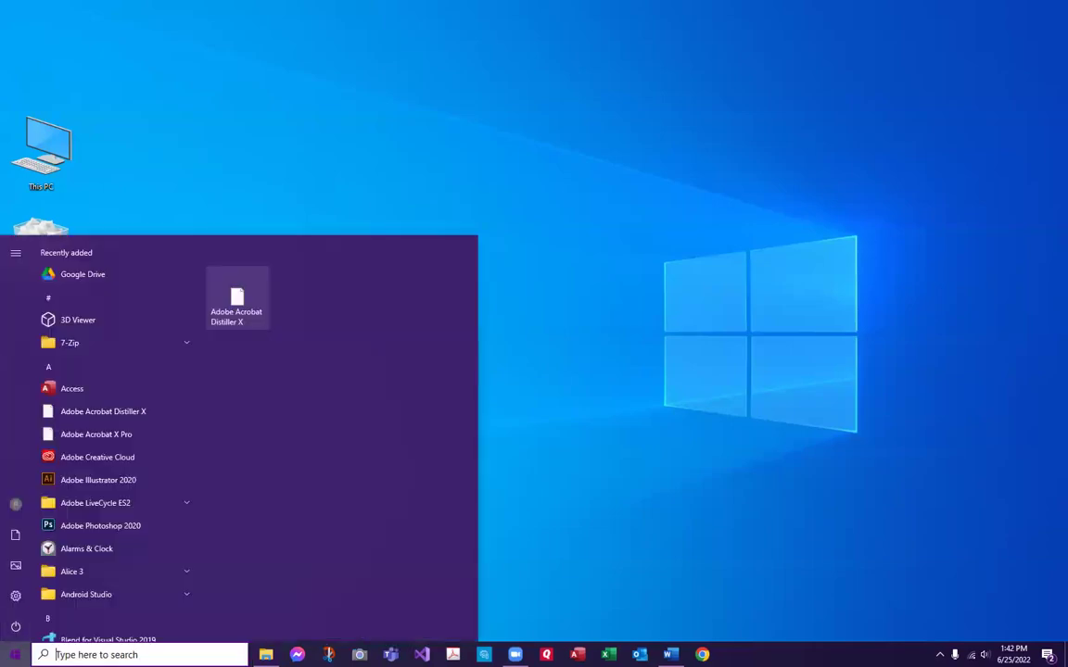
{"action": "left_click", "coordinate": [16, 596]}
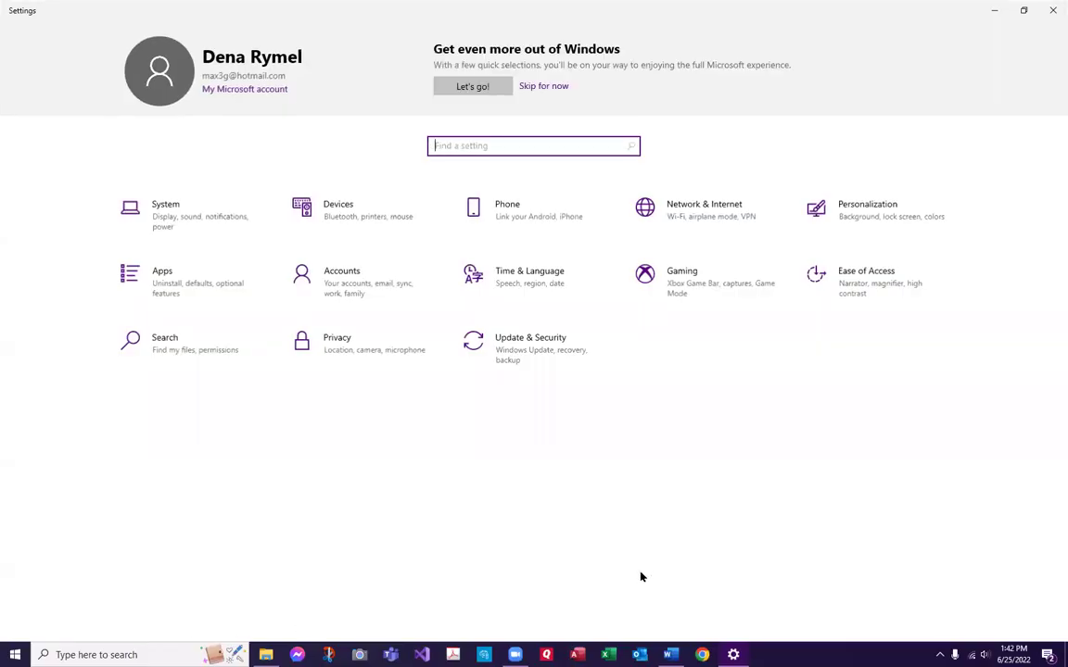
{"action": "left_click", "coordinate": [859, 280]}
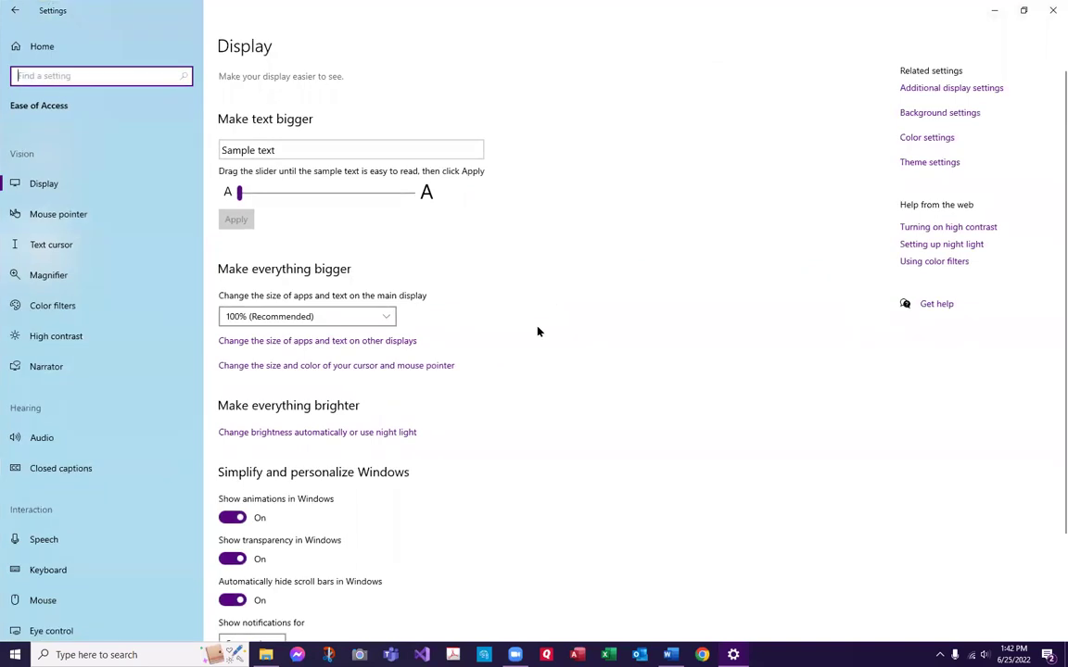
{"action": "scroll", "coordinate": [537, 330], "scroll_direction": "down", "scroll_amount": 3}
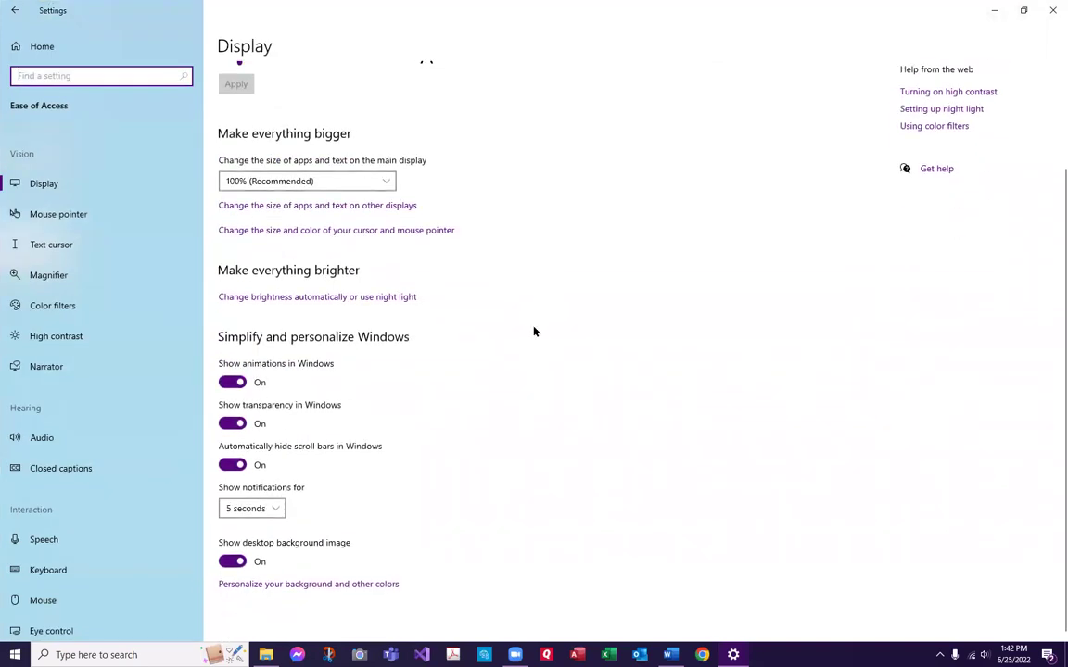
{"action": "scroll", "coordinate": [532, 330], "scroll_direction": "up", "scroll_amount": 3}
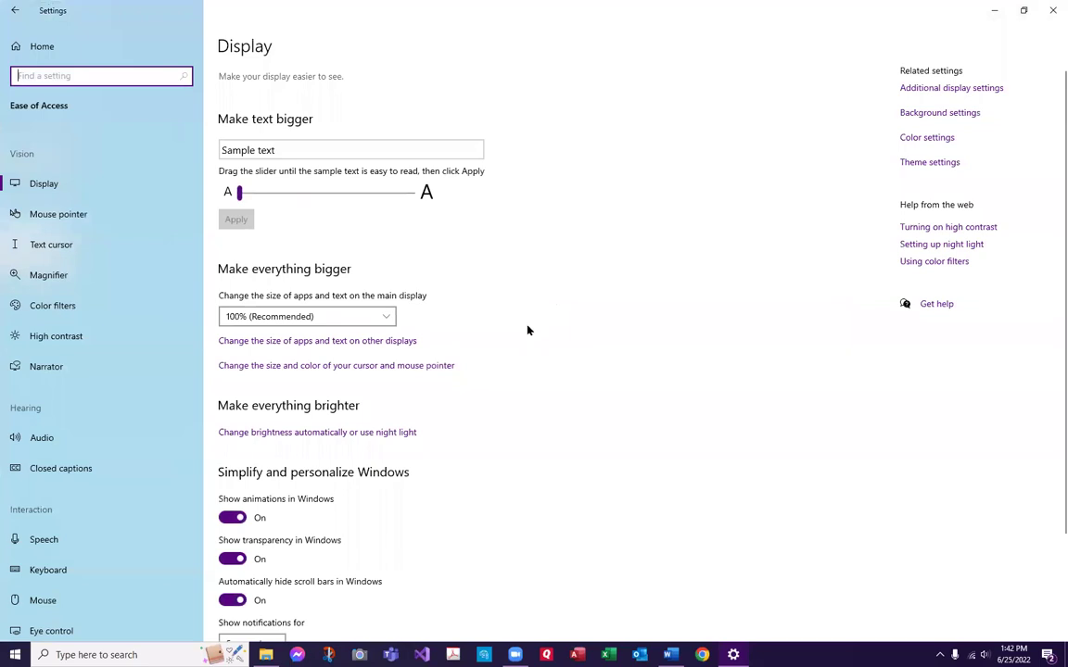
{"action": "scroll", "coordinate": [144, 412], "scroll_direction": "down", "scroll_amount": 2}
{"action": "scroll", "coordinate": [137, 414], "scroll_direction": "up", "scroll_amount": 2}
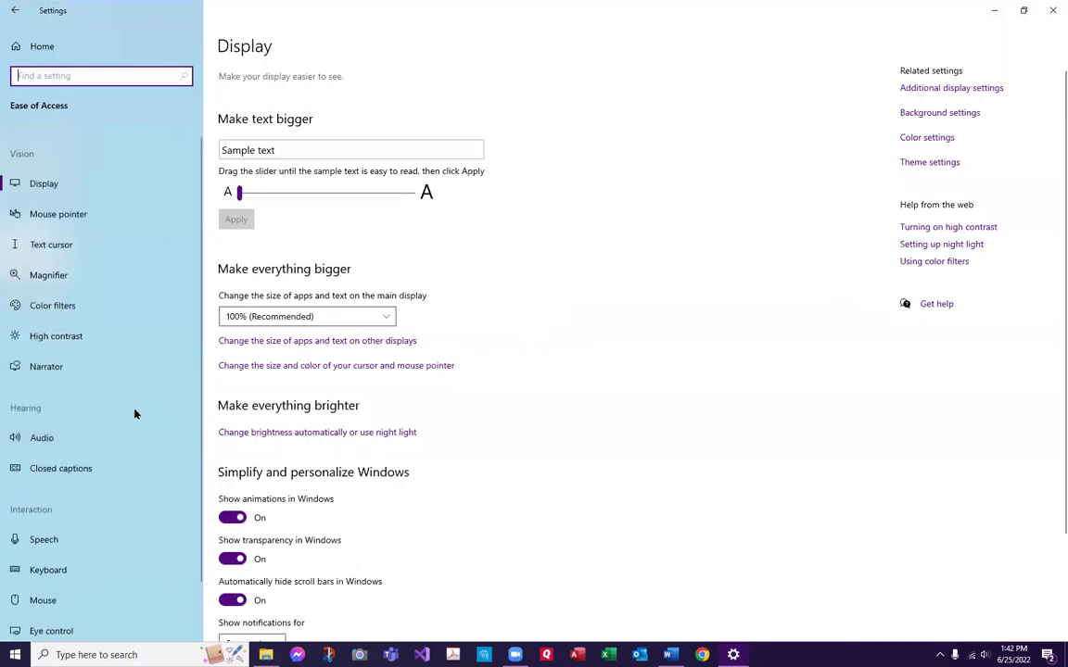
Step: Check the High contrast page and, from the Display page, open the web help on setting up night light
{"action": "left_click", "coordinate": [49, 339]}
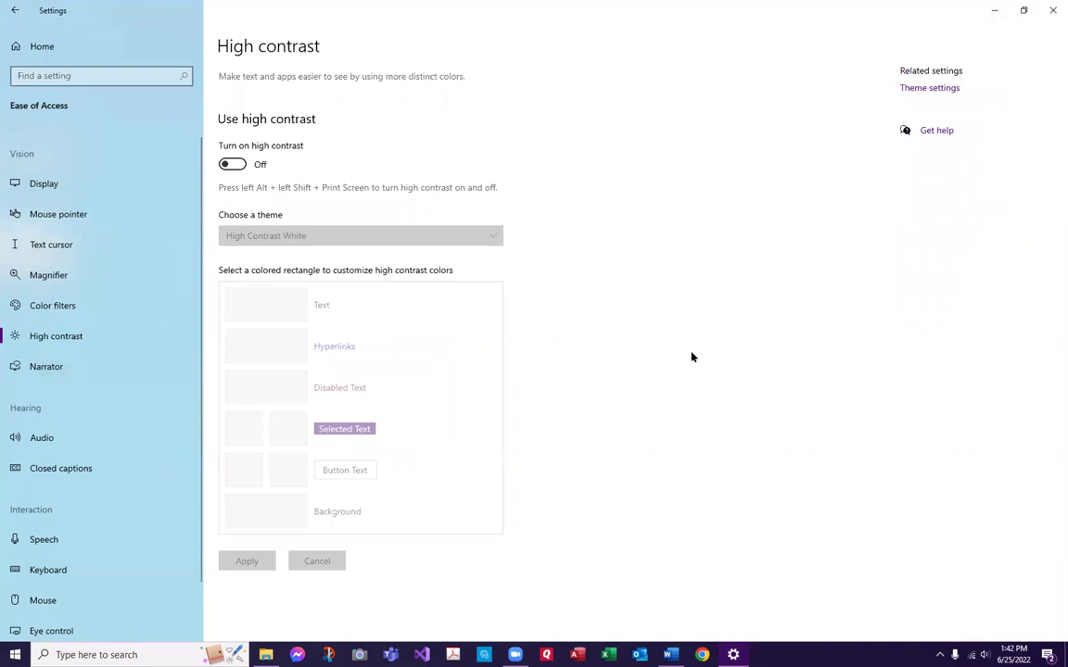
{"action": "left_click", "coordinate": [43, 186]}
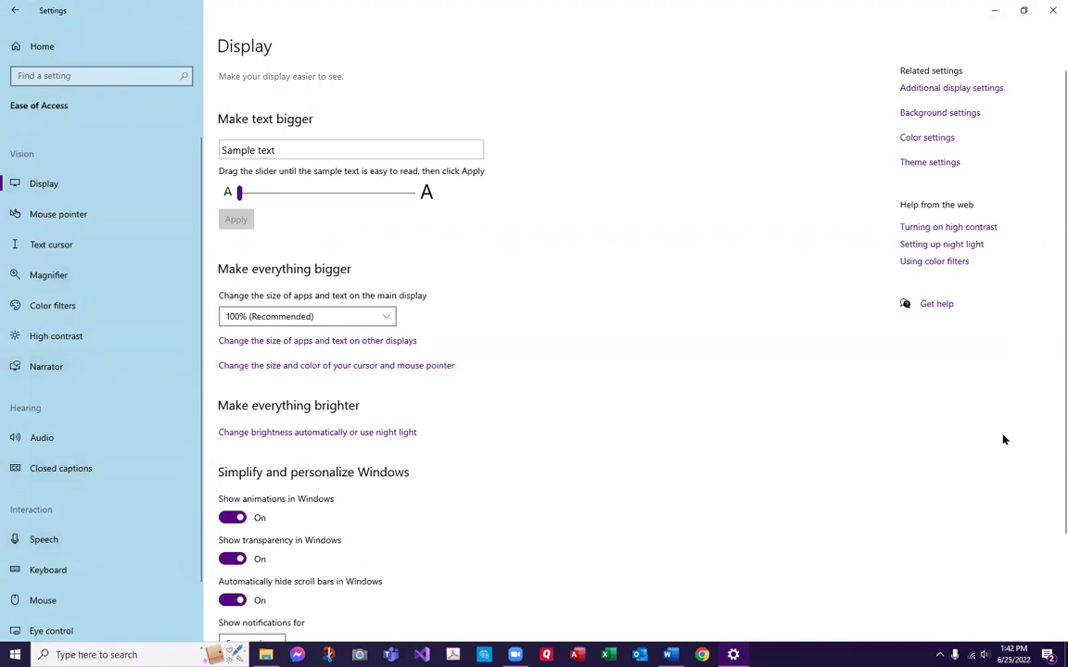
{"action": "left_click", "coordinate": [950, 244]}
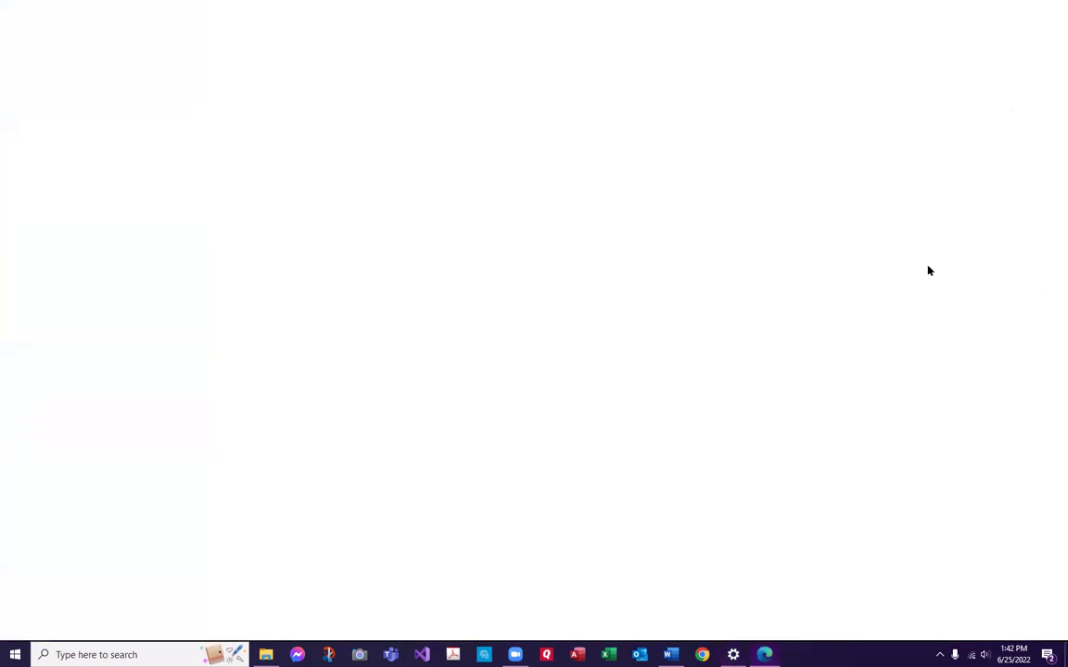
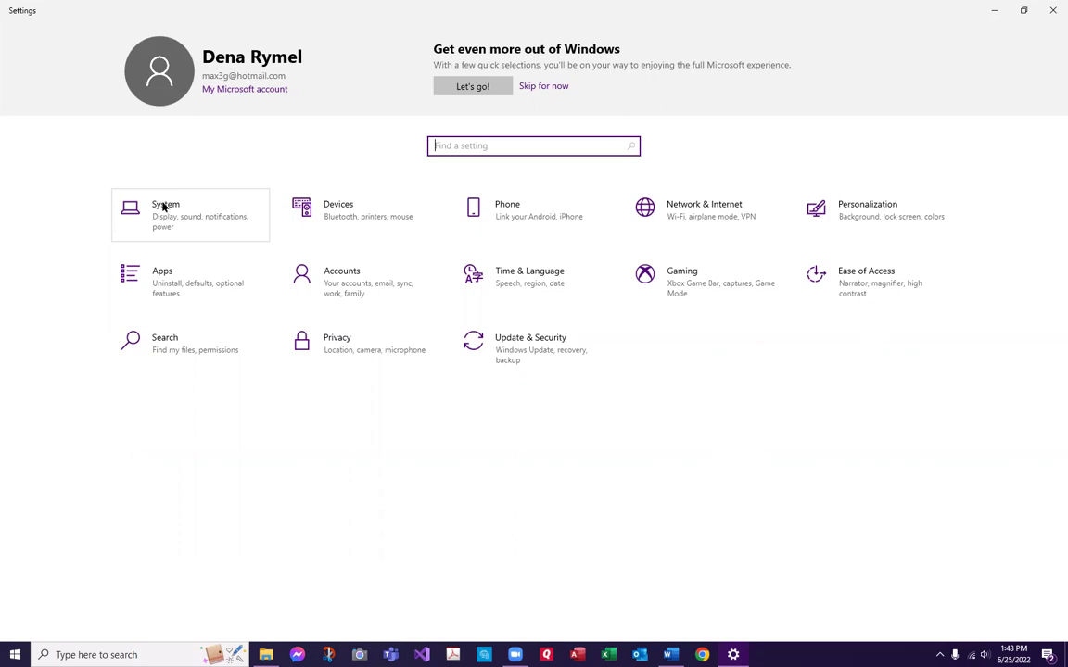
Step: Look at the System display page and its night light settings, and close Settings
{"action": "left_click", "coordinate": [164, 206]}
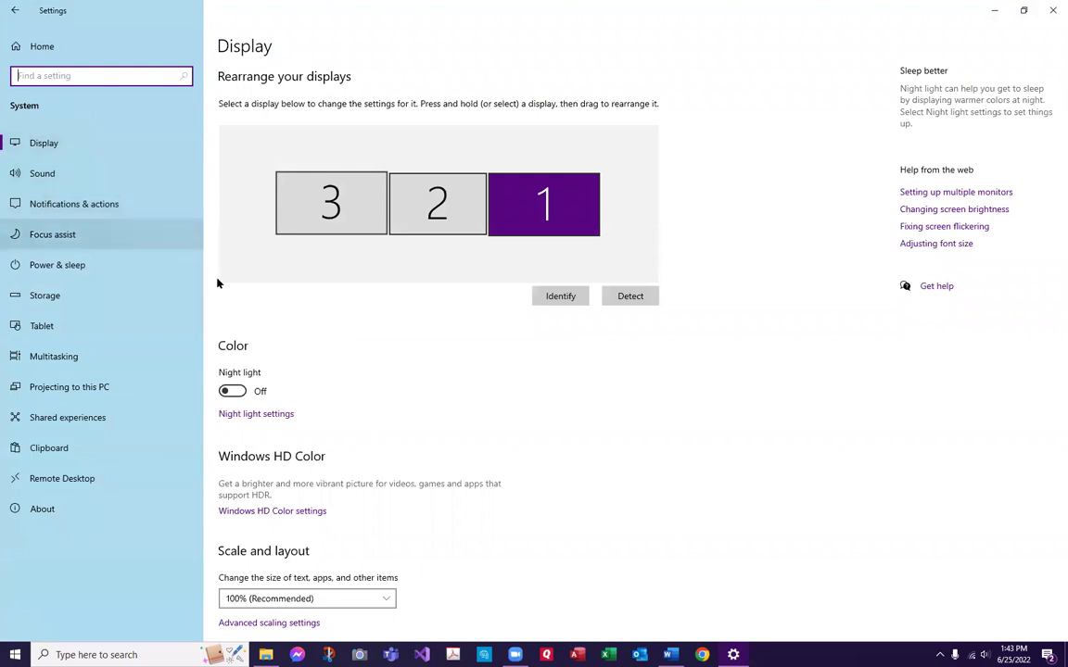
{"action": "left_click", "coordinate": [254, 416]}
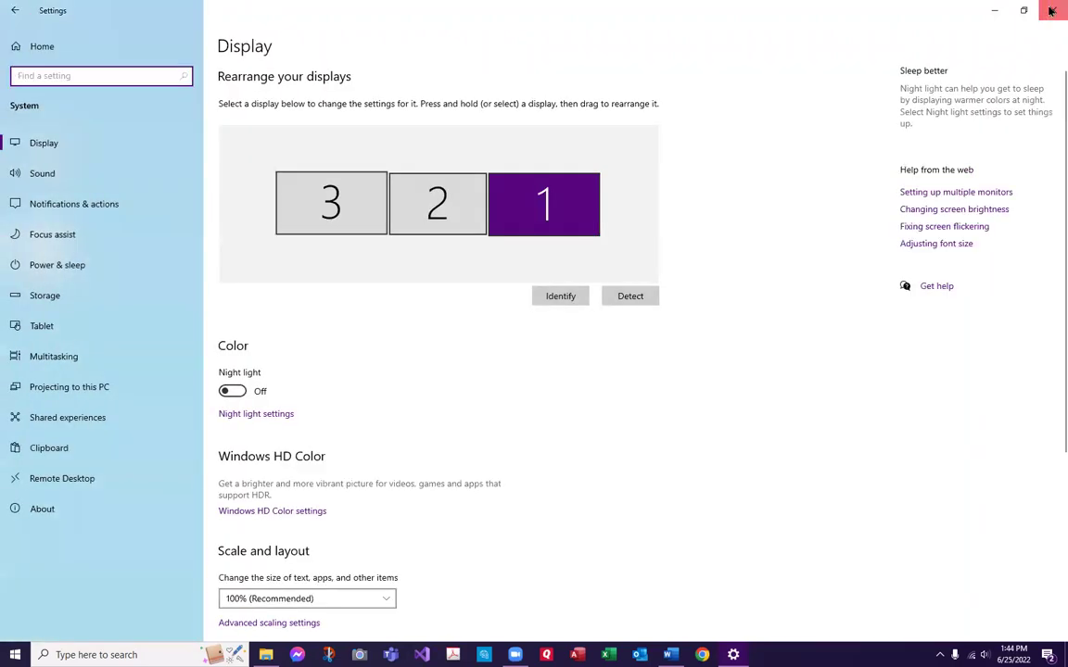
{"action": "left_click", "coordinate": [1052, 10]}
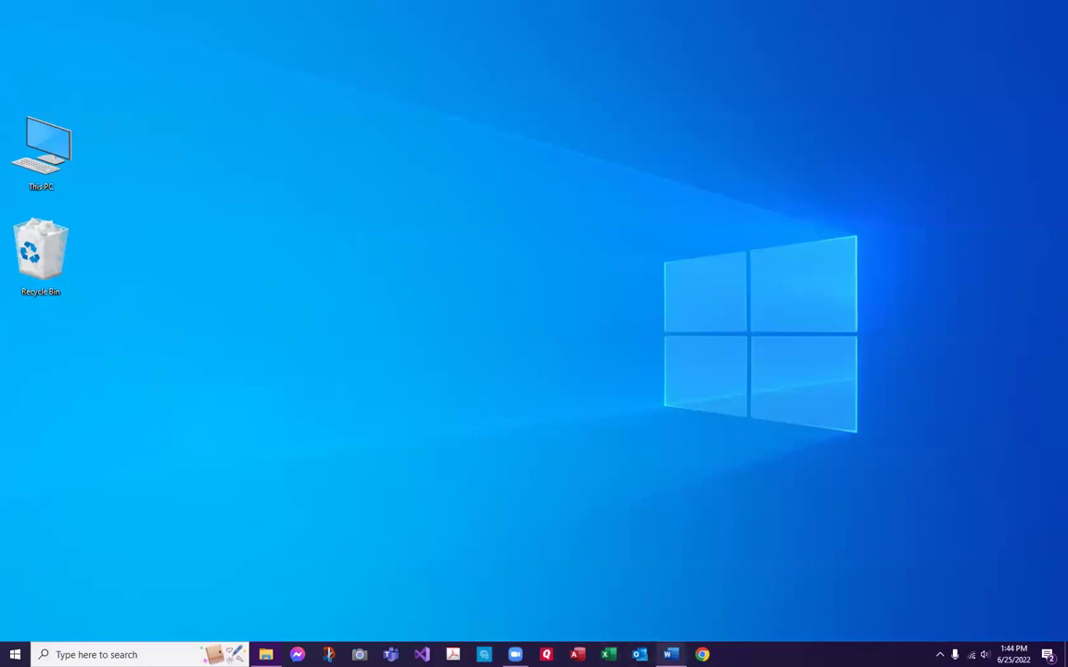
Step: Switch to Word and review the General and Display pages of Word Options
{"action": "mouse_move", "coordinate": [670, 654]}
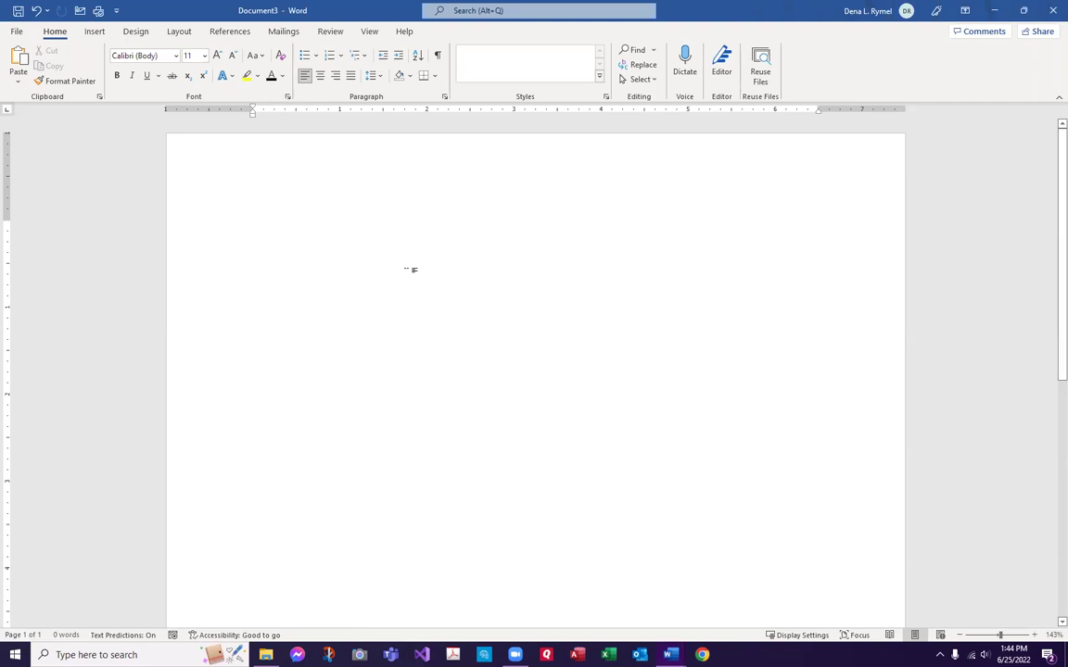
{"action": "left_click", "coordinate": [16, 30]}
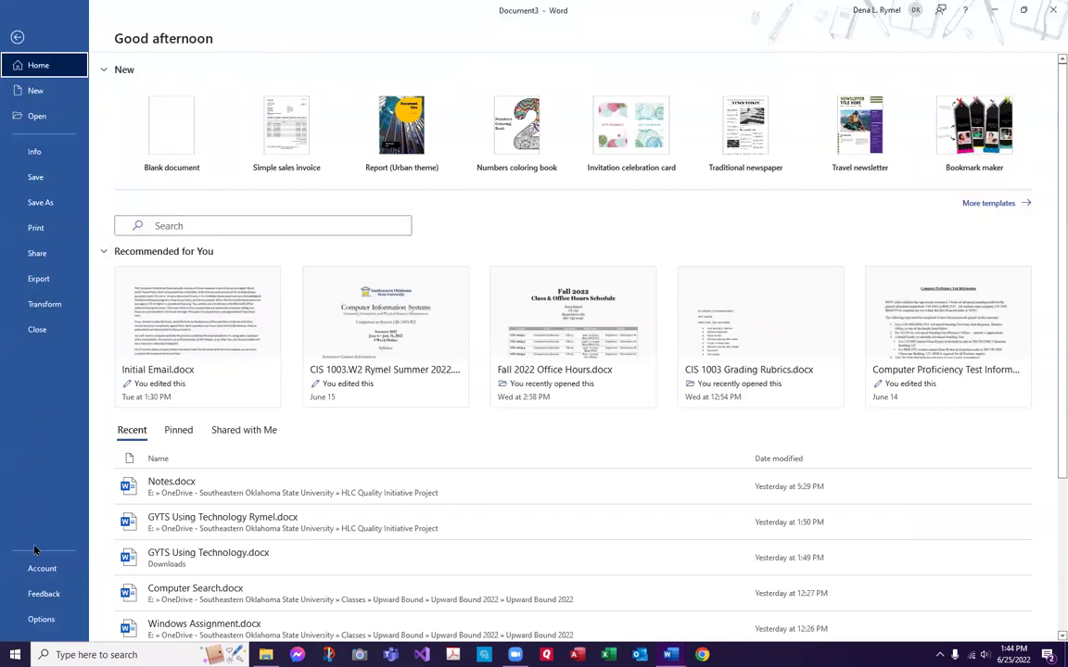
{"action": "left_click", "coordinate": [41, 619]}
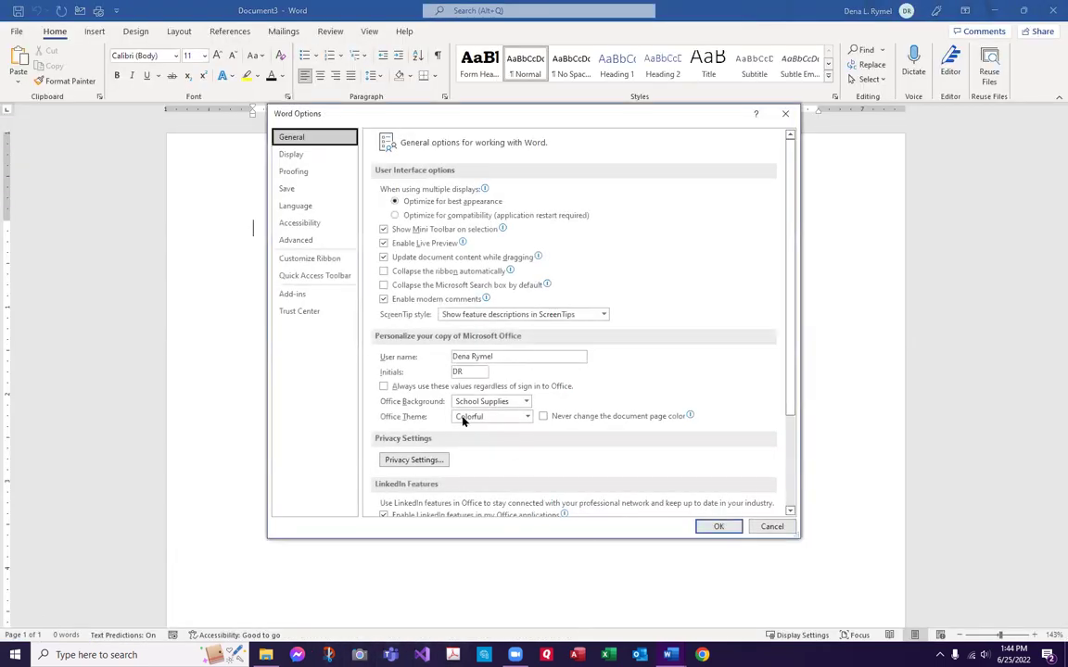
{"action": "left_click", "coordinate": [288, 156]}
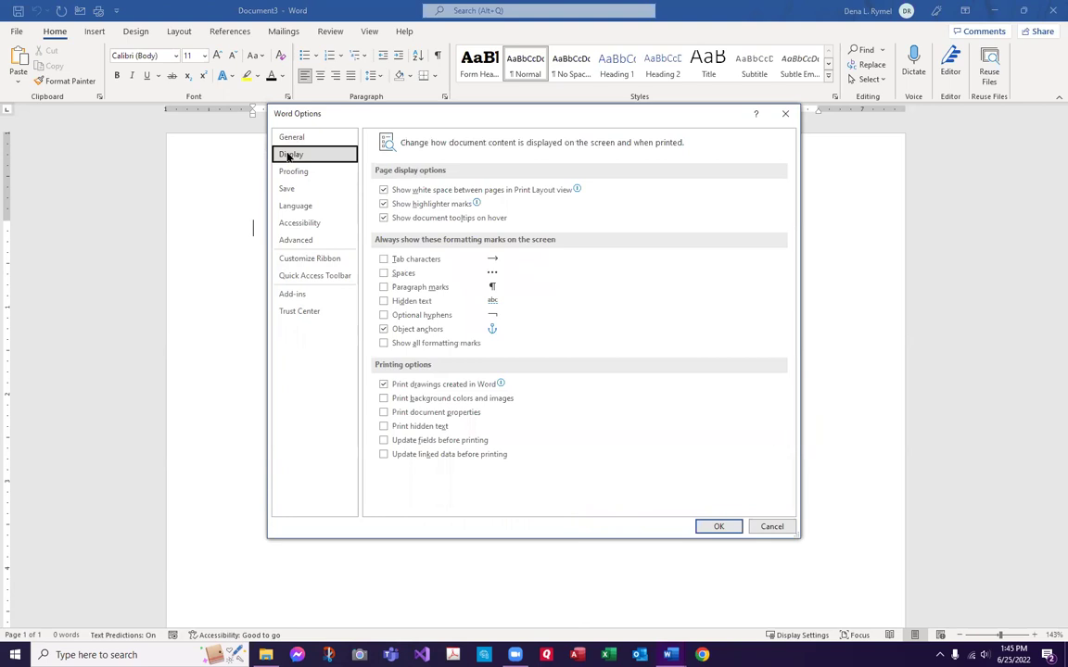
{"action": "left_click", "coordinate": [292, 138]}
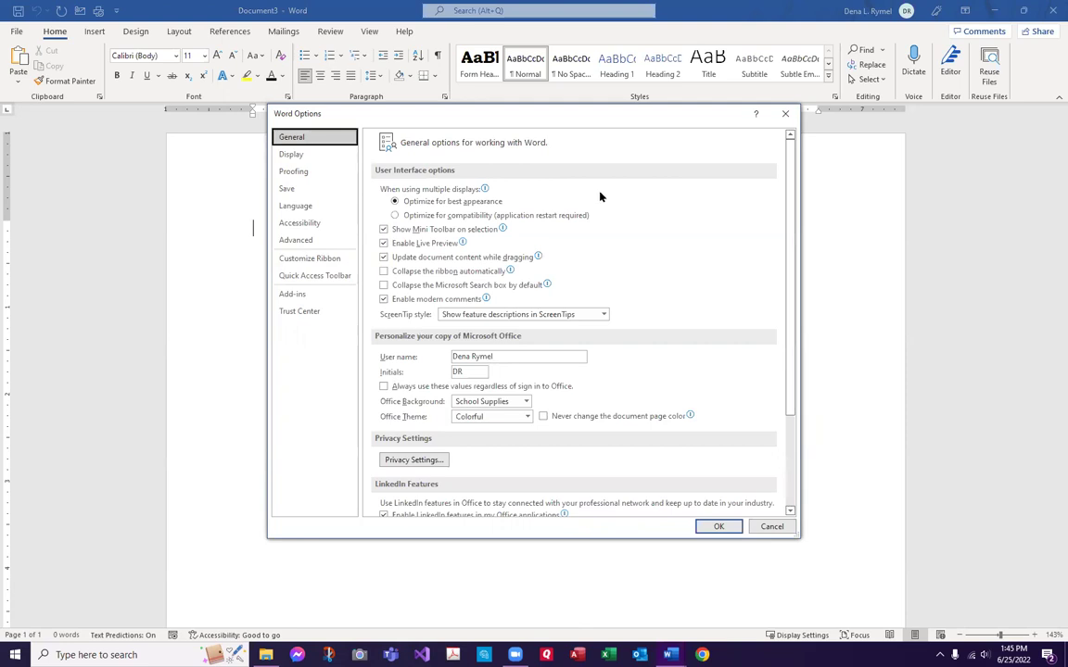
{"action": "scroll", "coordinate": [597, 200], "scroll_direction": "down", "scroll_amount": 1}
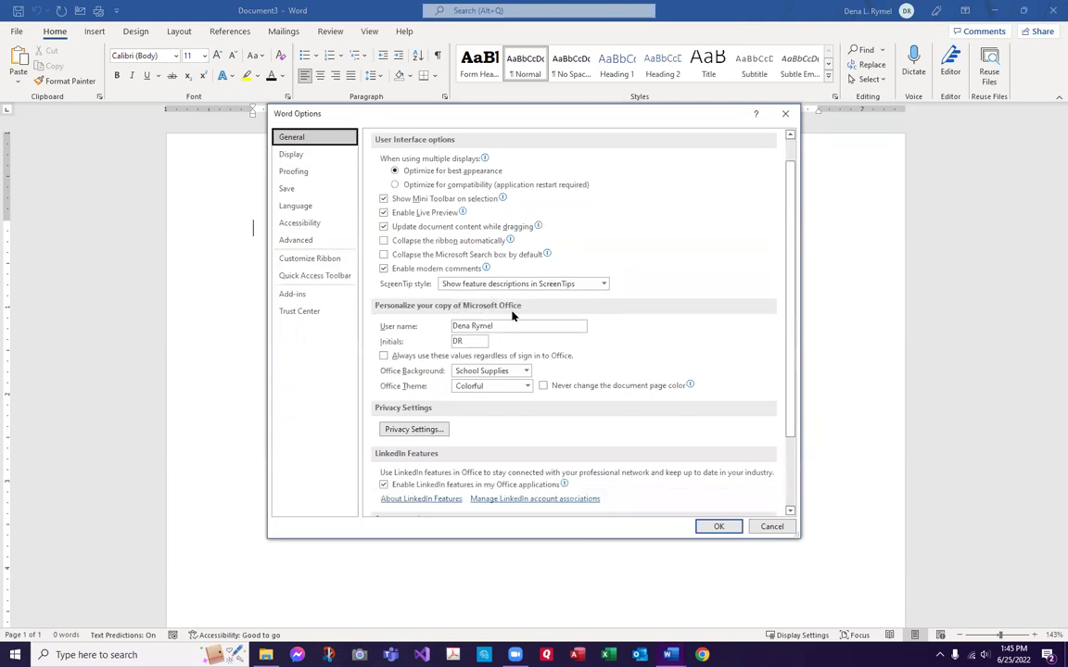
Step: Set the Office theme to Dark Gray and apply it
{"action": "left_click", "coordinate": [527, 387]}
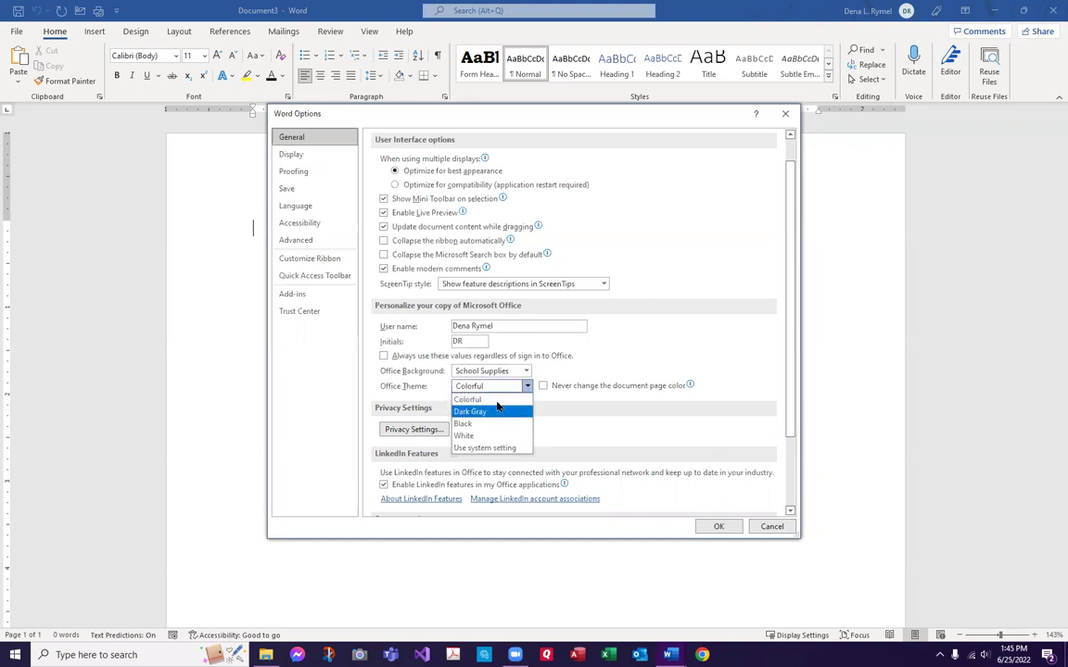
{"action": "left_click", "coordinate": [491, 412]}
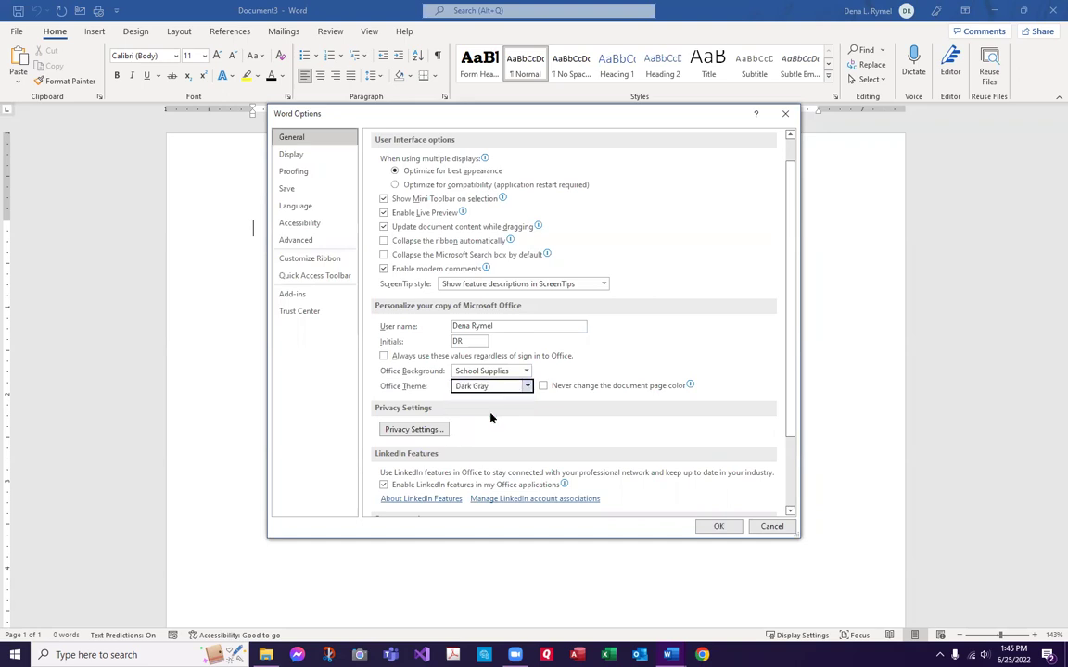
{"action": "left_click", "coordinate": [718, 527]}
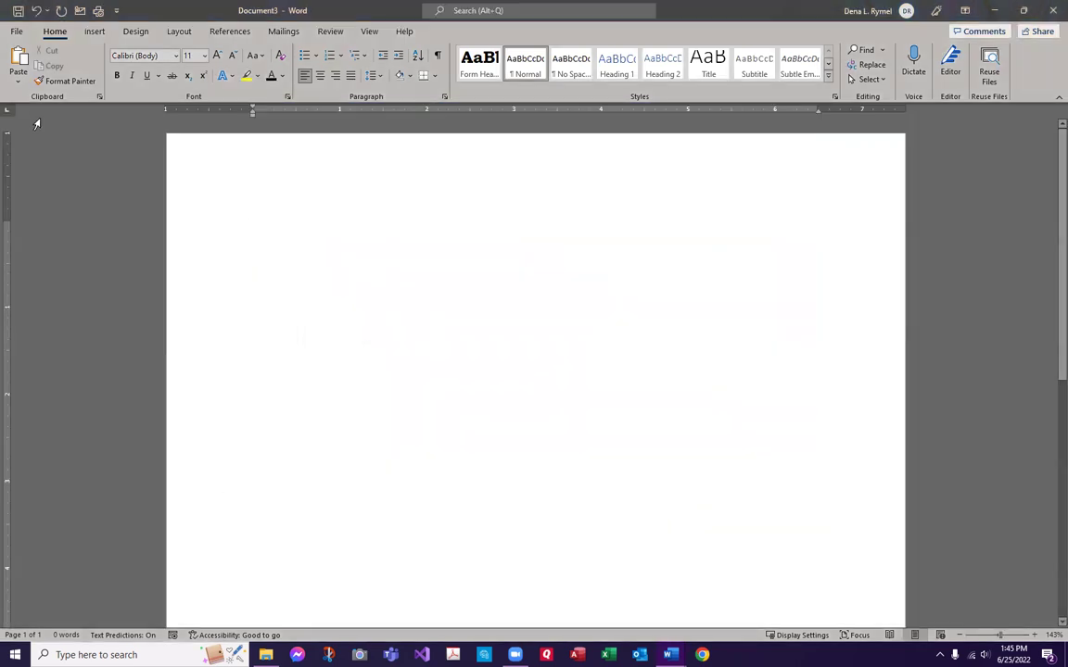
Step: Reopen Word Options and change the Office theme to Black
{"action": "left_click", "coordinate": [16, 31]}
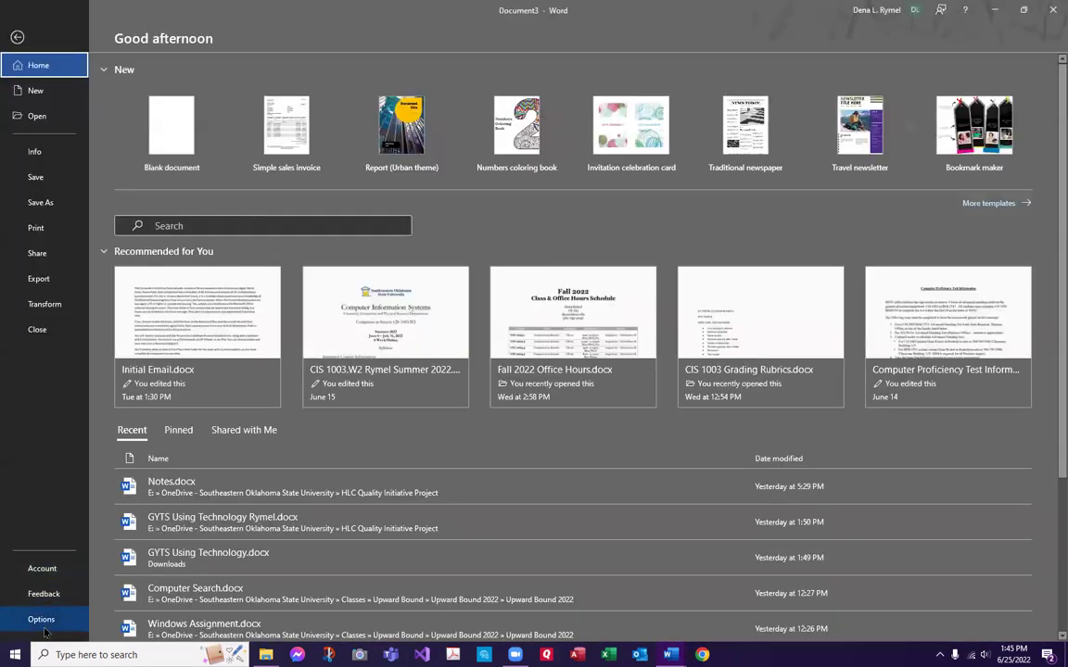
{"action": "left_click", "coordinate": [41, 619]}
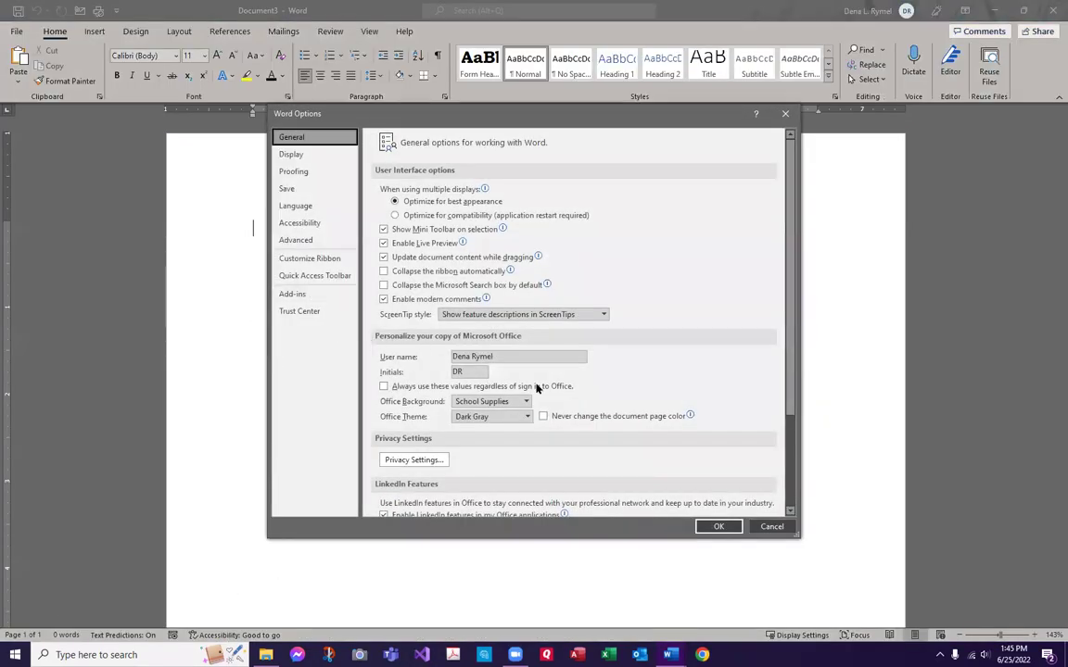
{"action": "scroll", "coordinate": [525, 393], "scroll_direction": "down", "scroll_amount": 1}
{"action": "left_click", "coordinate": [528, 386]}
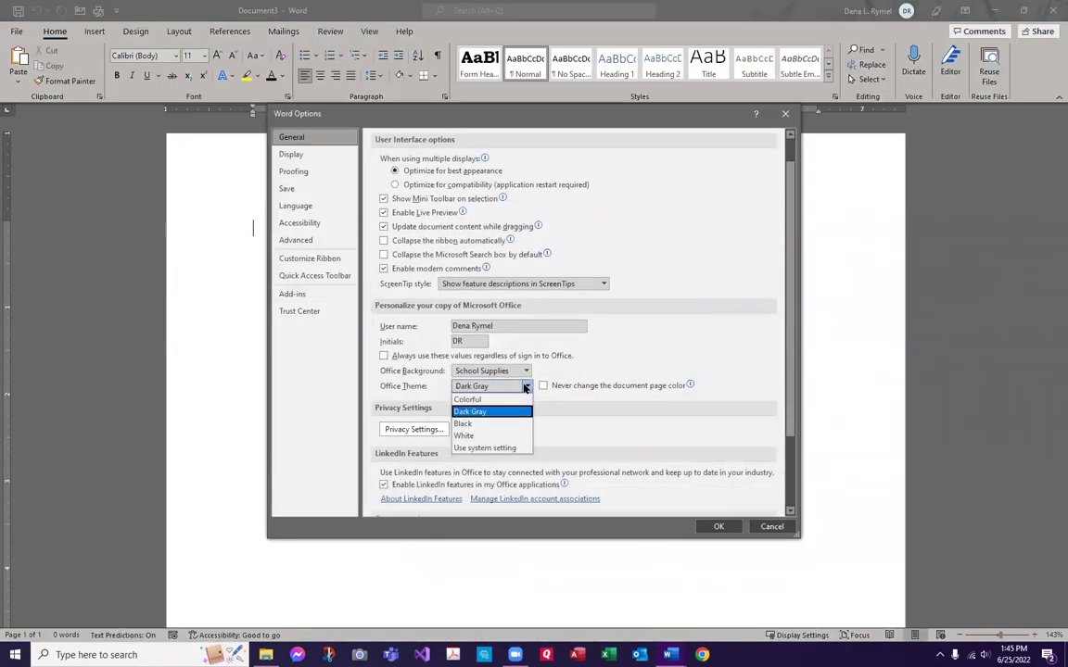
{"action": "left_click", "coordinate": [461, 425]}
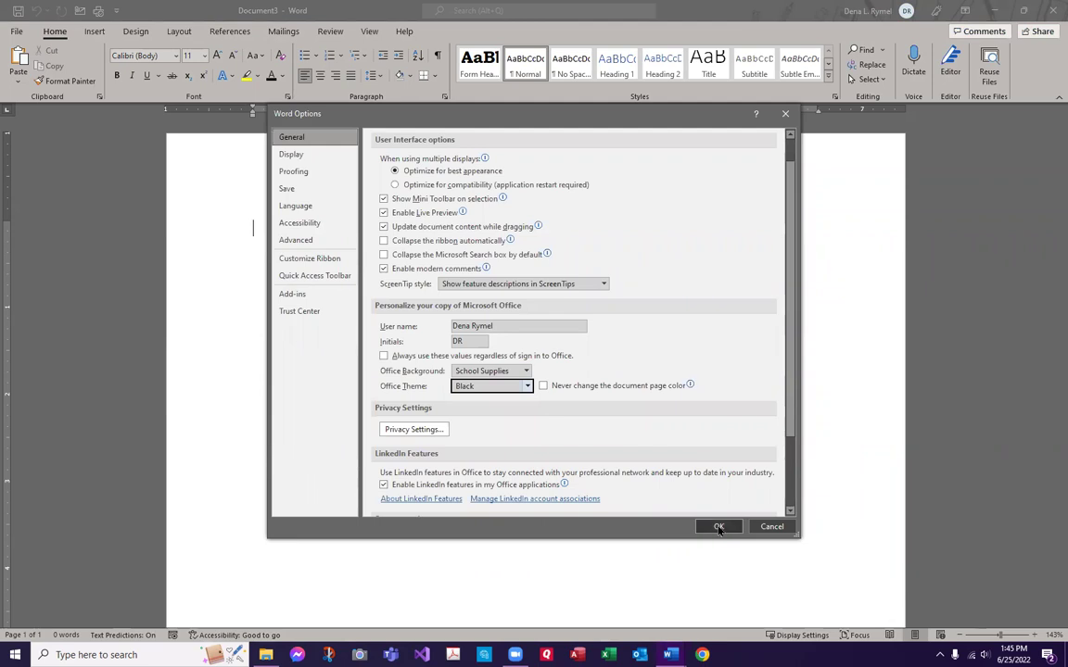
{"action": "left_click", "coordinate": [718, 526]}
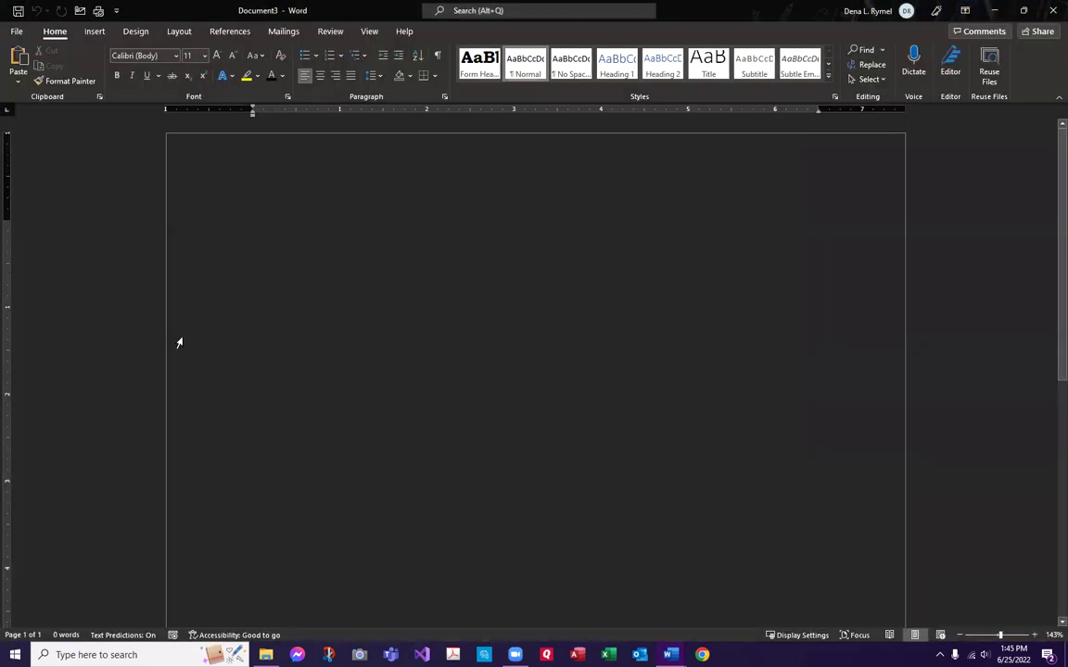
Step: Change the Office theme to White in Word's General options
{"action": "left_click", "coordinate": [17, 31]}
{"action": "left_click", "coordinate": [40, 619]}
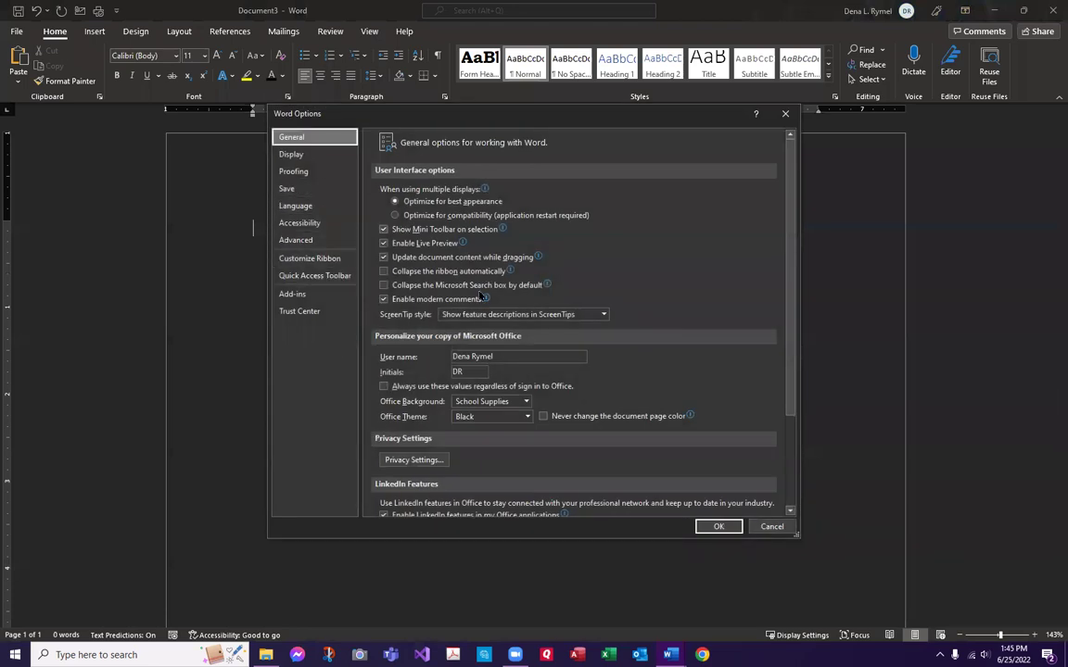
{"action": "scroll", "coordinate": [533, 385], "scroll_direction": "down", "scroll_amount": 1}
{"action": "left_click", "coordinate": [528, 386]}
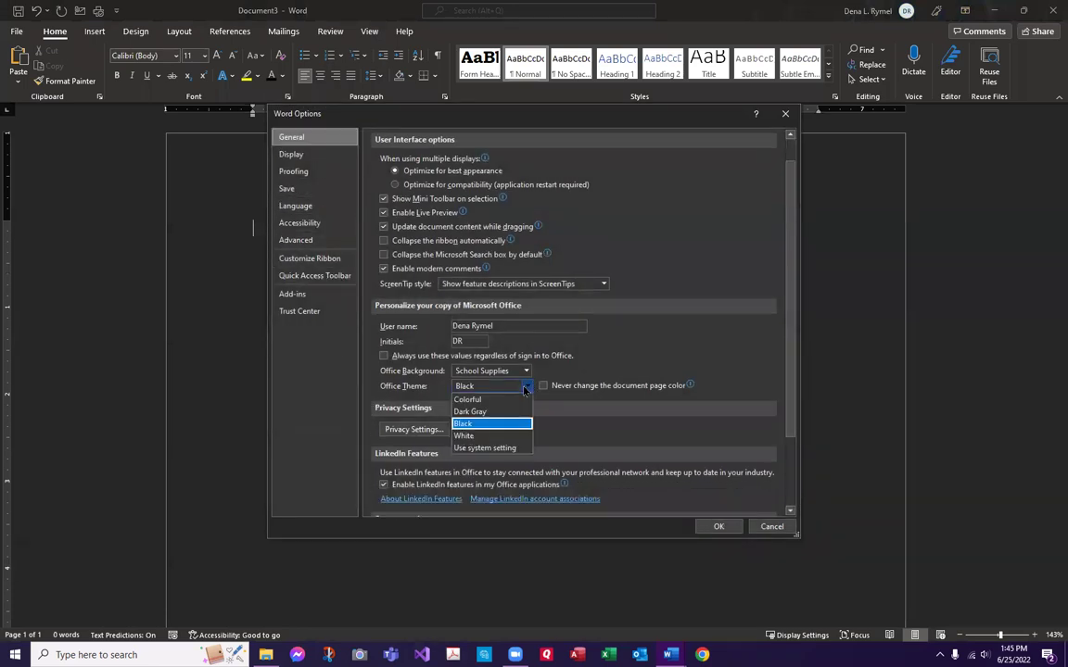
{"action": "left_click", "coordinate": [482, 433]}
{"action": "key", "text": "Return"}
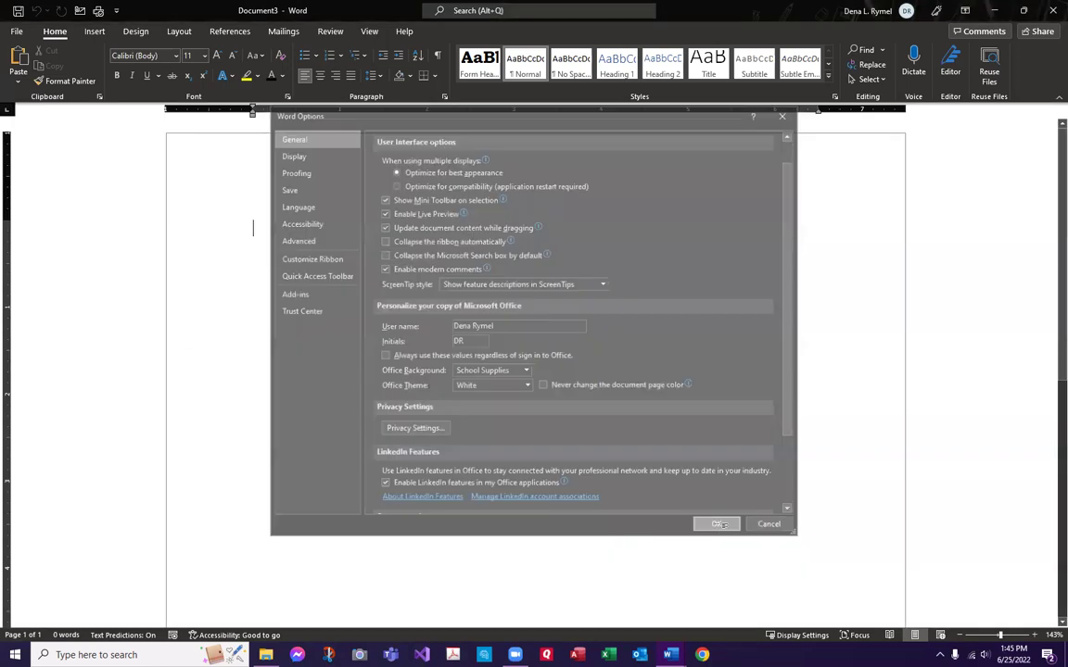
Step: Set the Office theme back to Colorful in Word Options
{"action": "left_click", "coordinate": [16, 30]}
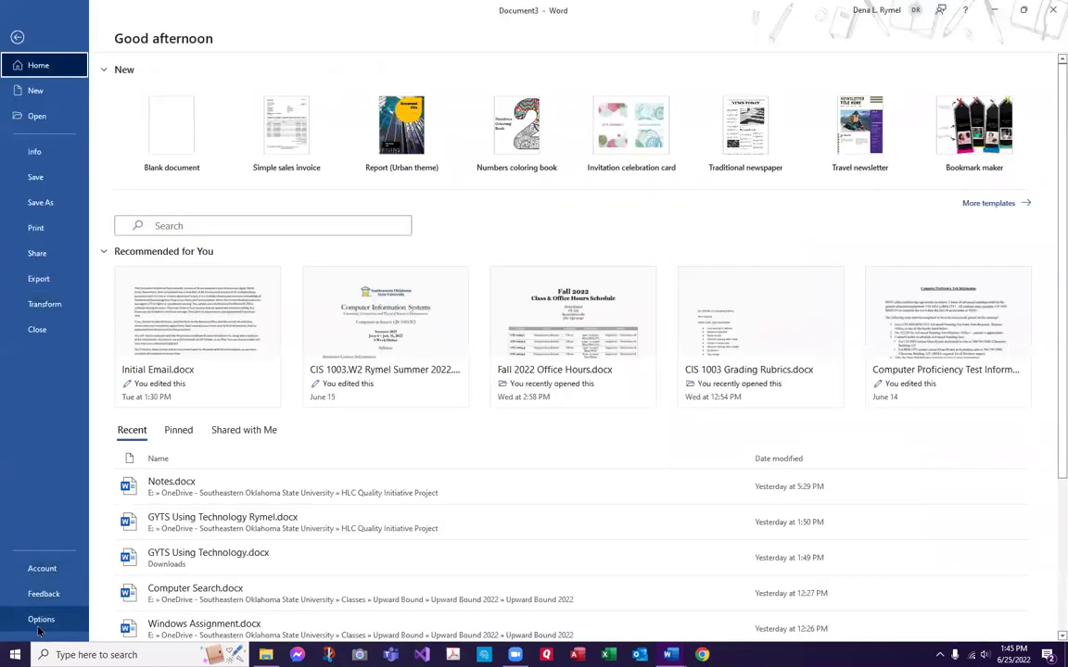
{"action": "left_click", "coordinate": [38, 620]}
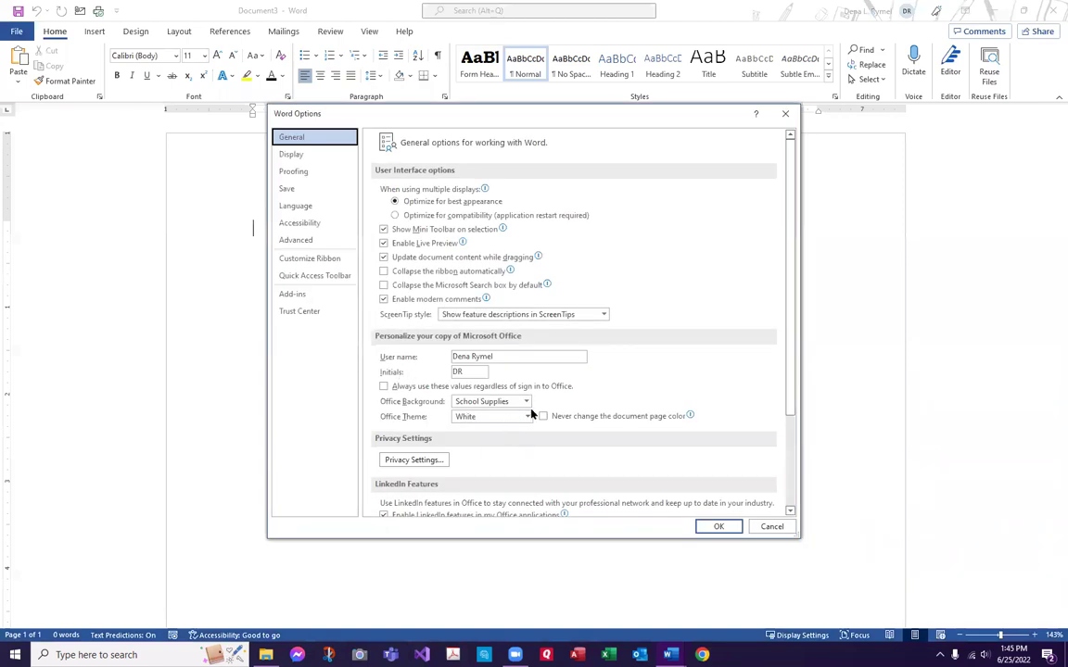
{"action": "left_click", "coordinate": [527, 416]}
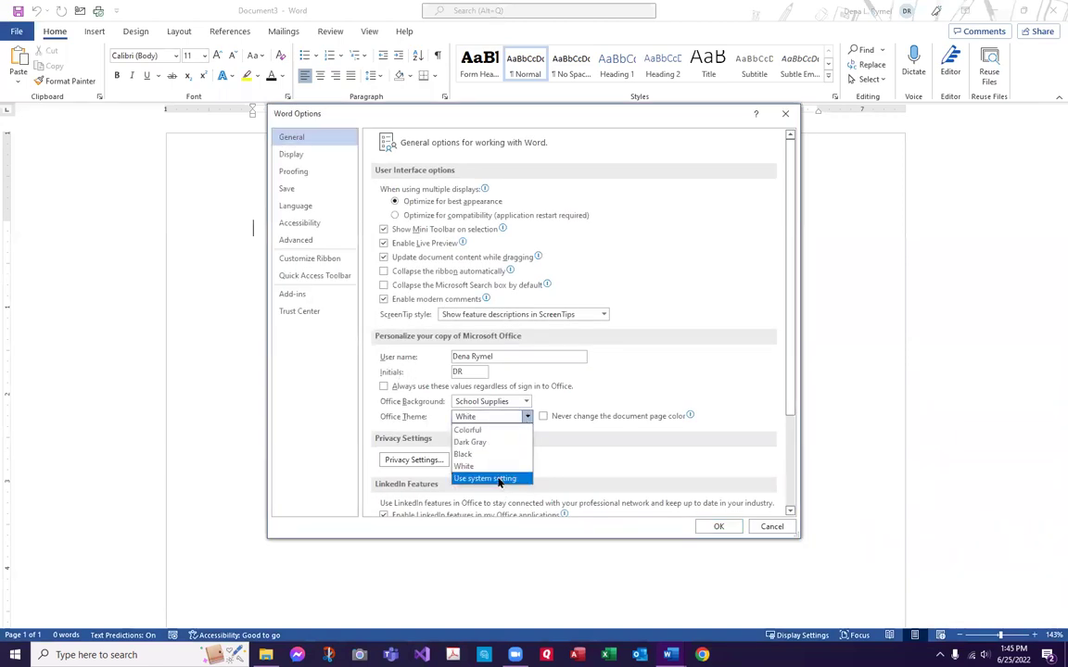
{"action": "left_click", "coordinate": [468, 430]}
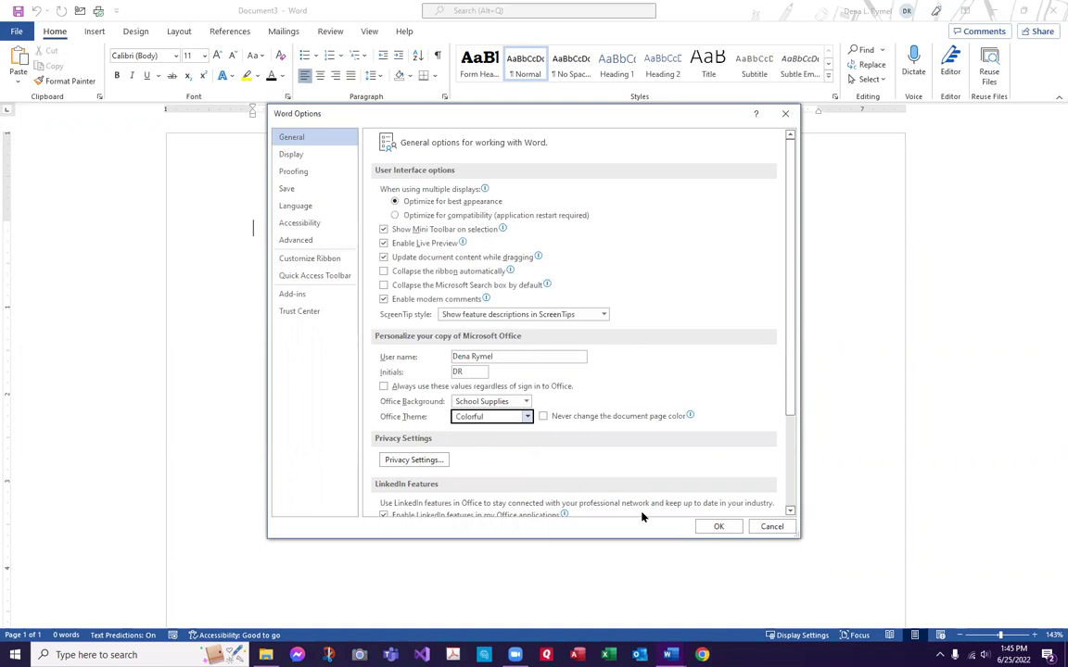
{"action": "left_click", "coordinate": [718, 526]}
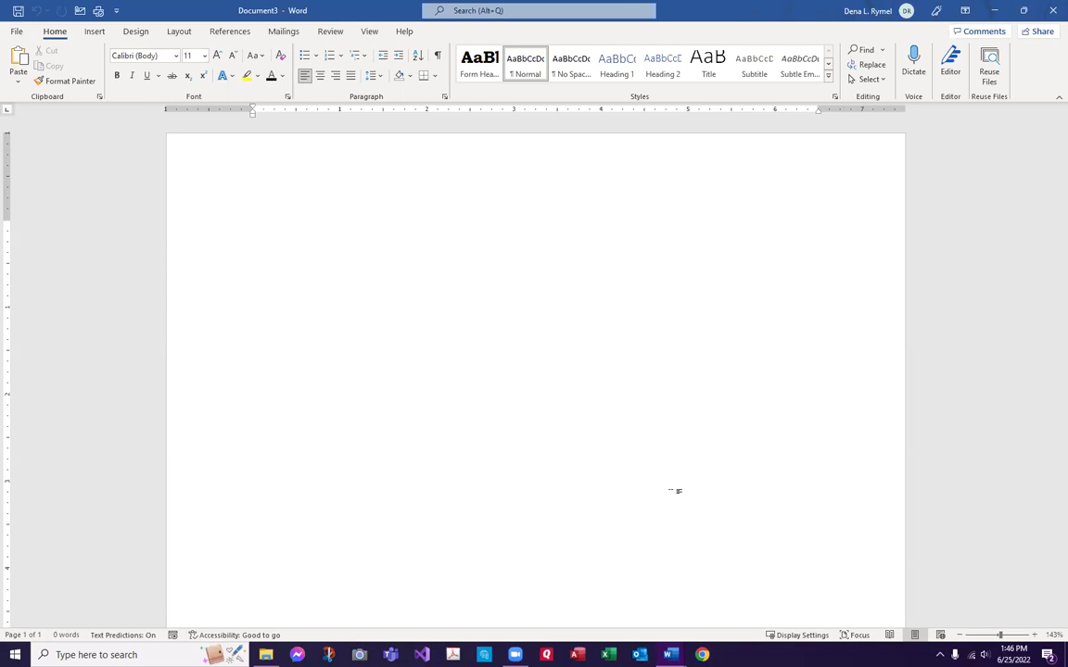
Step: Write "How to prevent eyestrain" followed by a smiley in the blank document
{"action": "type", "text": "How to preve"}
{"action": "type", "text": "nt eyestrain"}
{"action": "type", "text": " :)"}
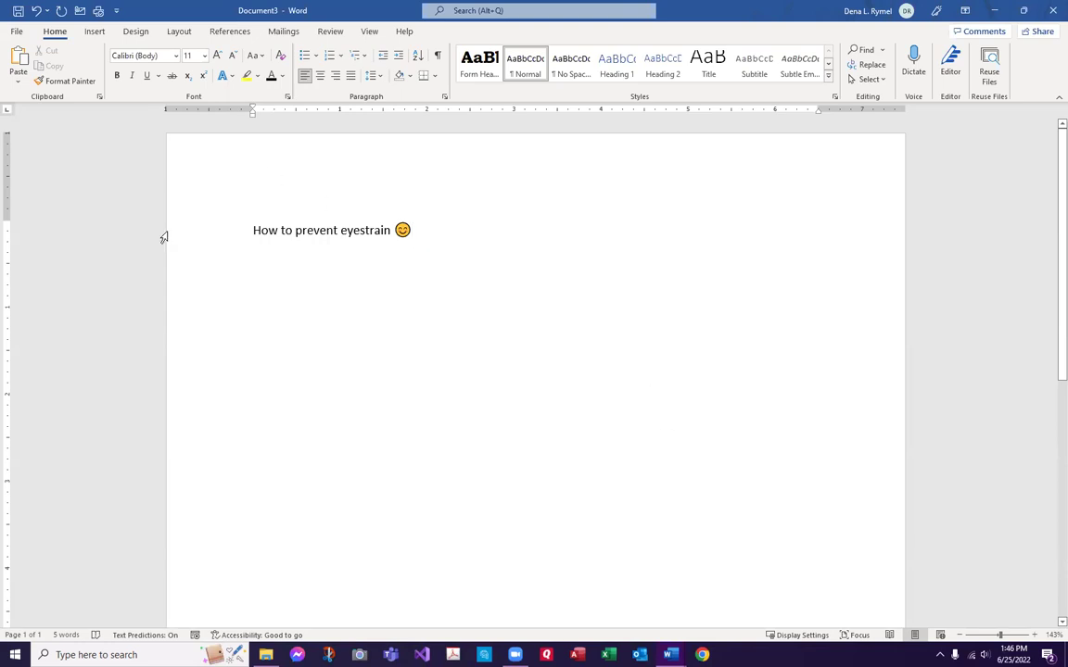
{"action": "left_click", "coordinate": [136, 32]}
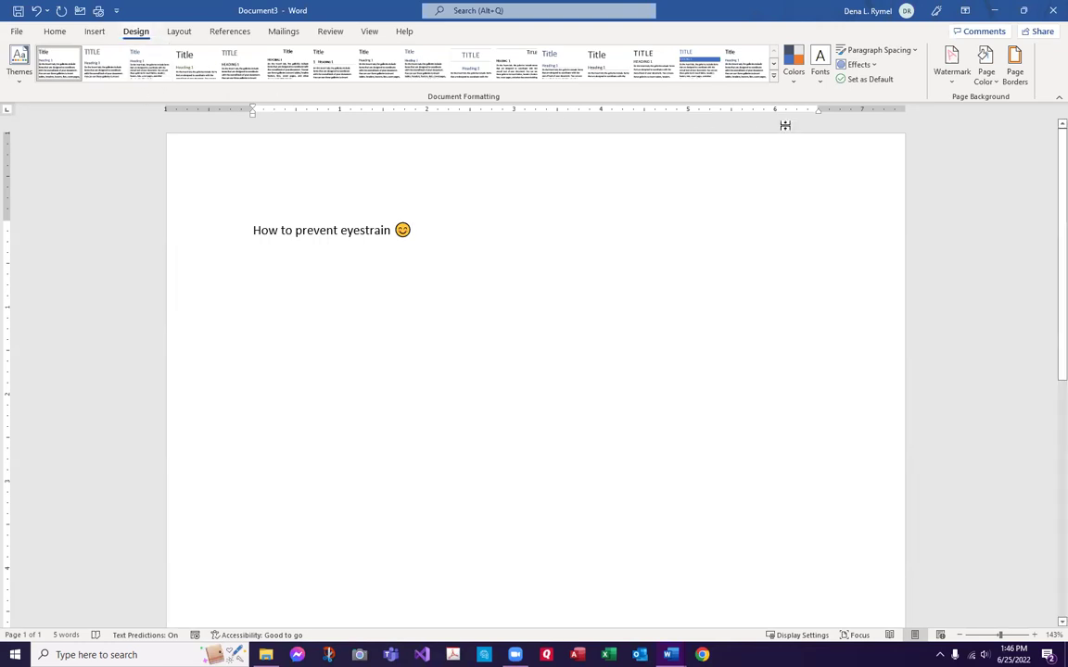
{"action": "left_click", "coordinate": [1011, 74]}
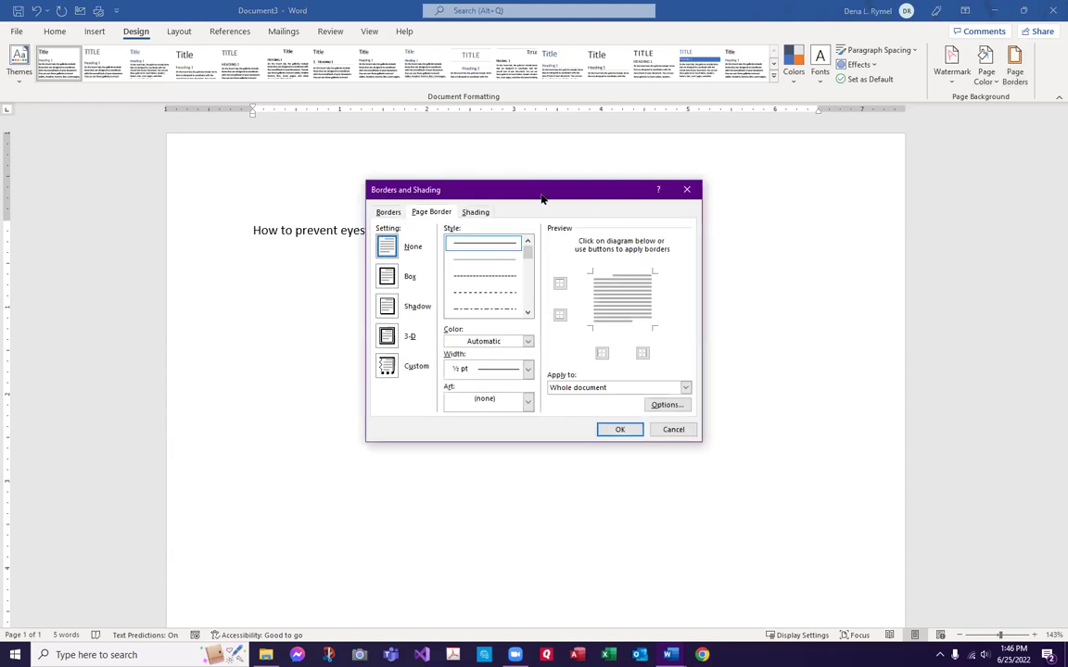
{"action": "left_click_drag", "start_coordinate": [542, 200], "coordinate": [774, 173]}
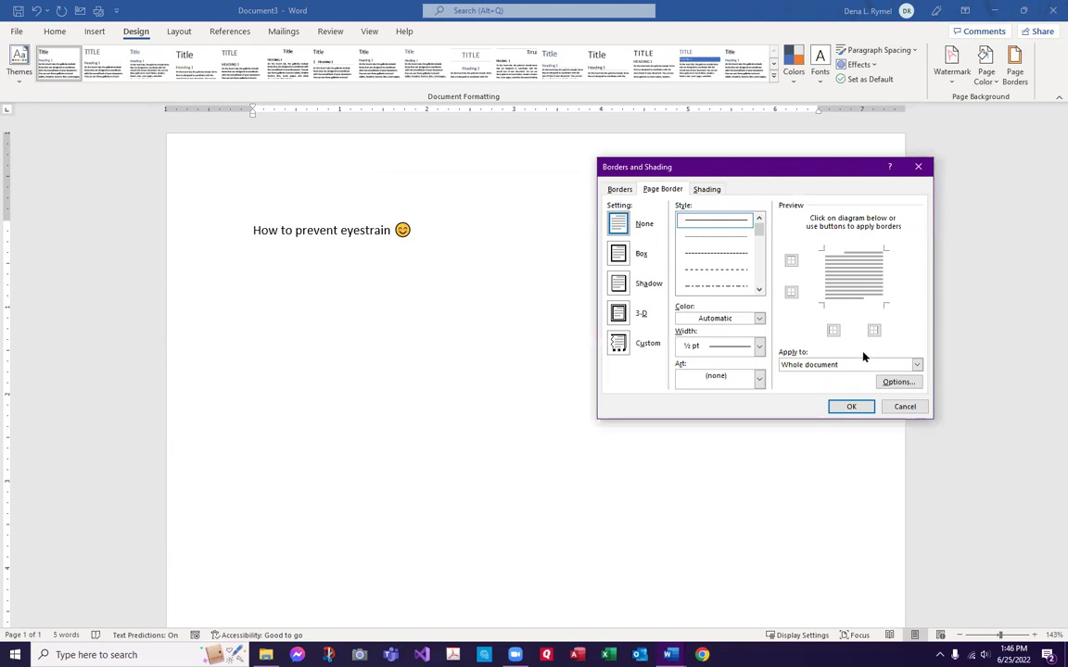
{"action": "left_click", "coordinate": [907, 407]}
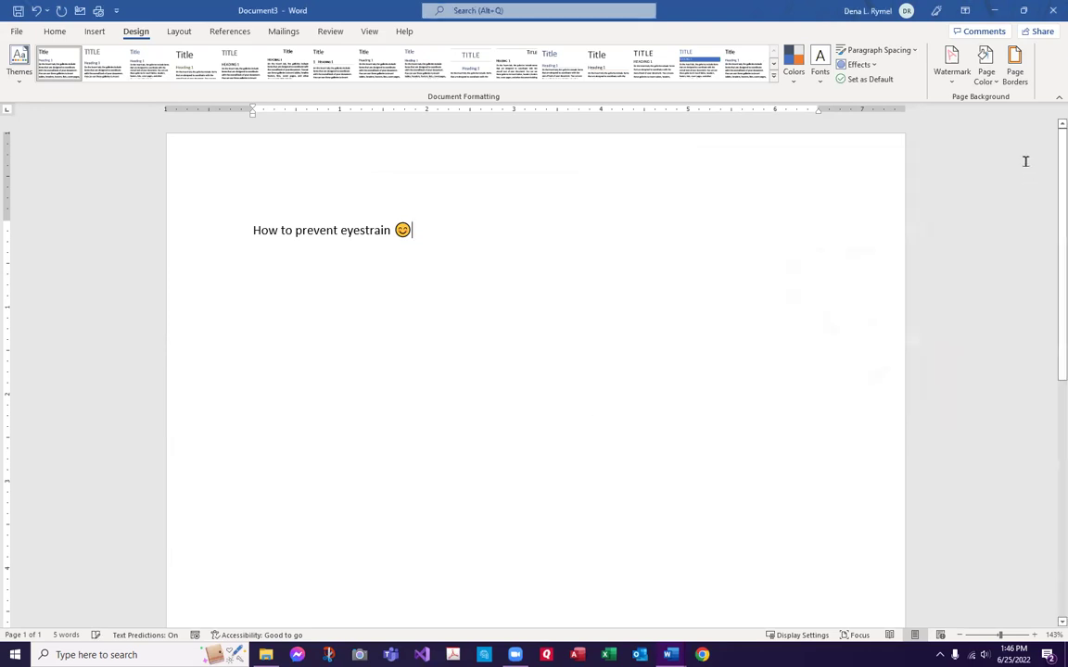
Step: Try light gray as the document's page color, and set it to light green instead
{"action": "left_click", "coordinate": [985, 73]}
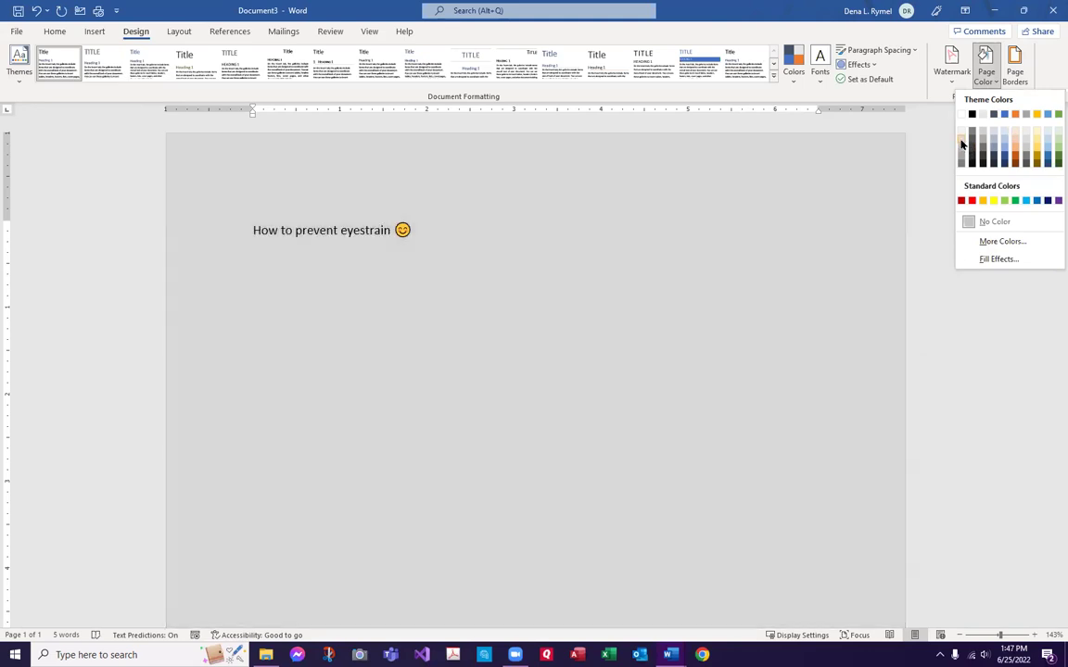
{"action": "left_click", "coordinate": [961, 144]}
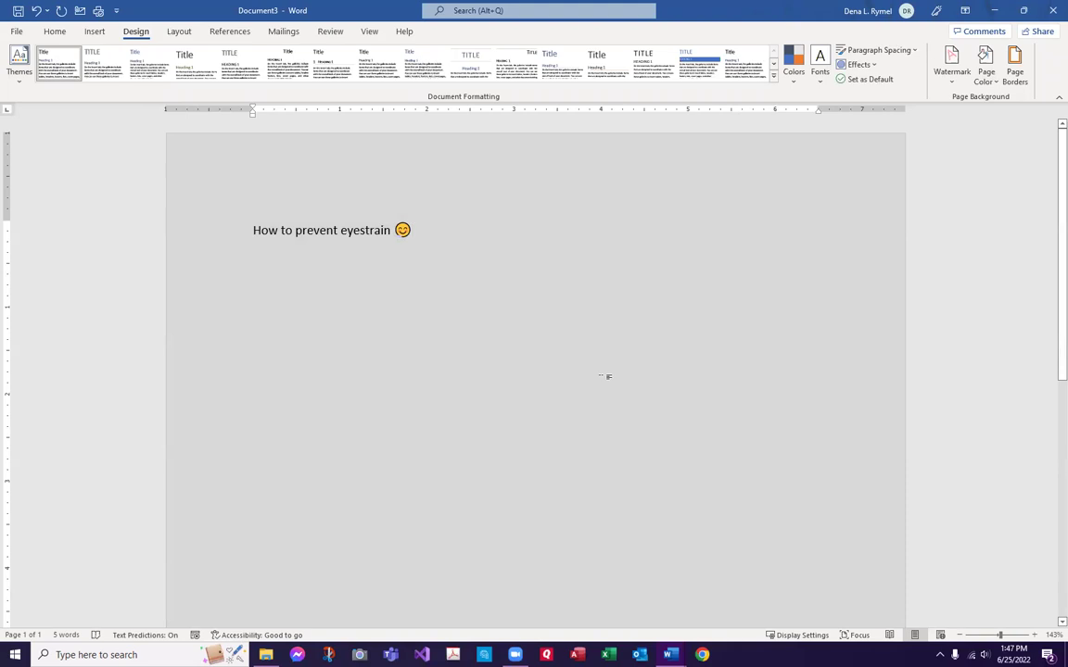
{"action": "left_click", "coordinate": [985, 74]}
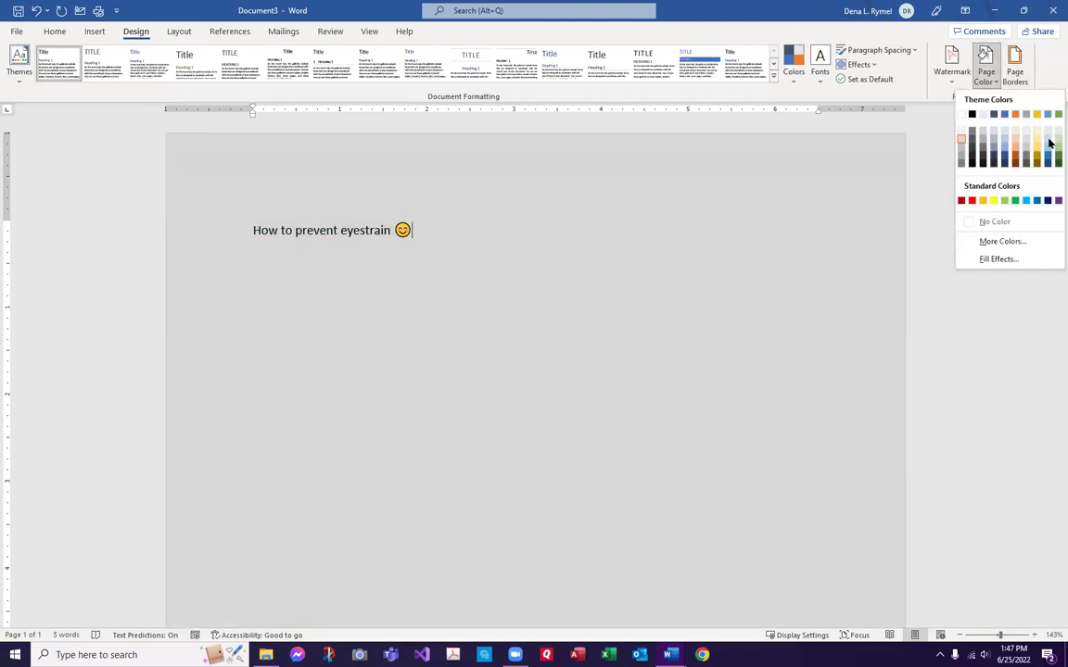
{"action": "left_click", "coordinate": [1050, 140]}
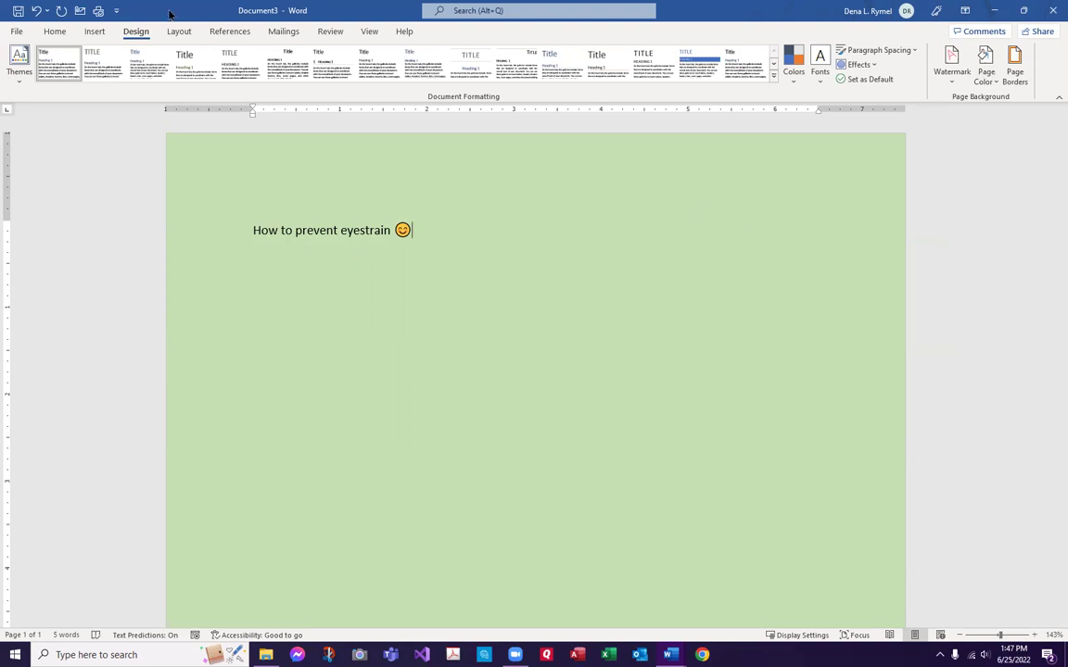
Step: Check how the colored page looks in the print preview and return to the document
{"action": "left_click", "coordinate": [17, 34]}
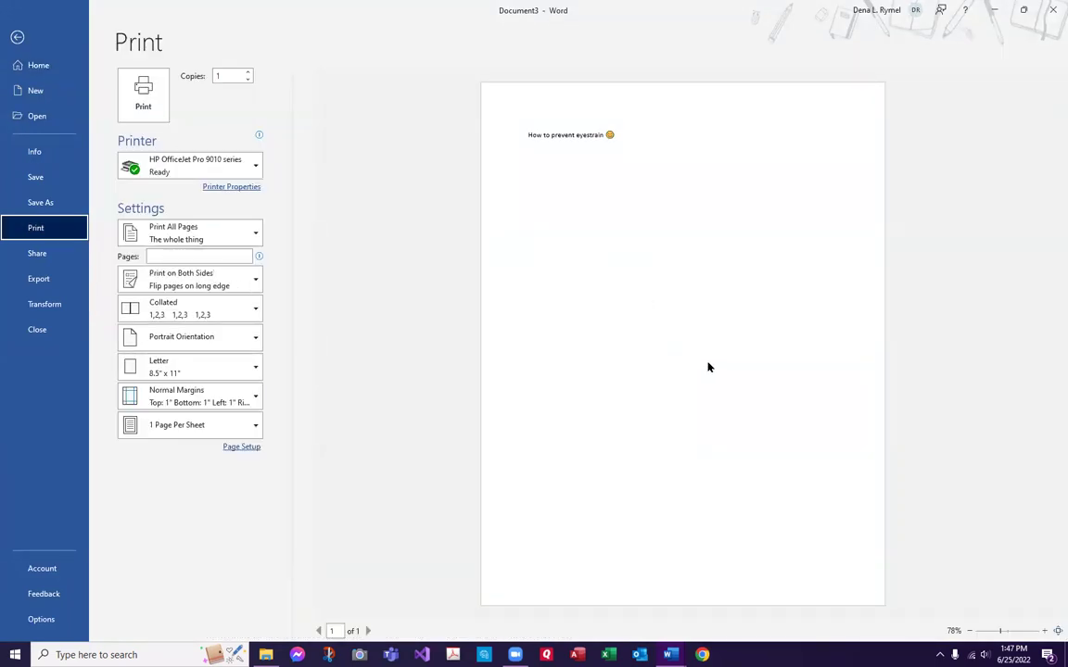
{"action": "left_click", "coordinate": [17, 37]}
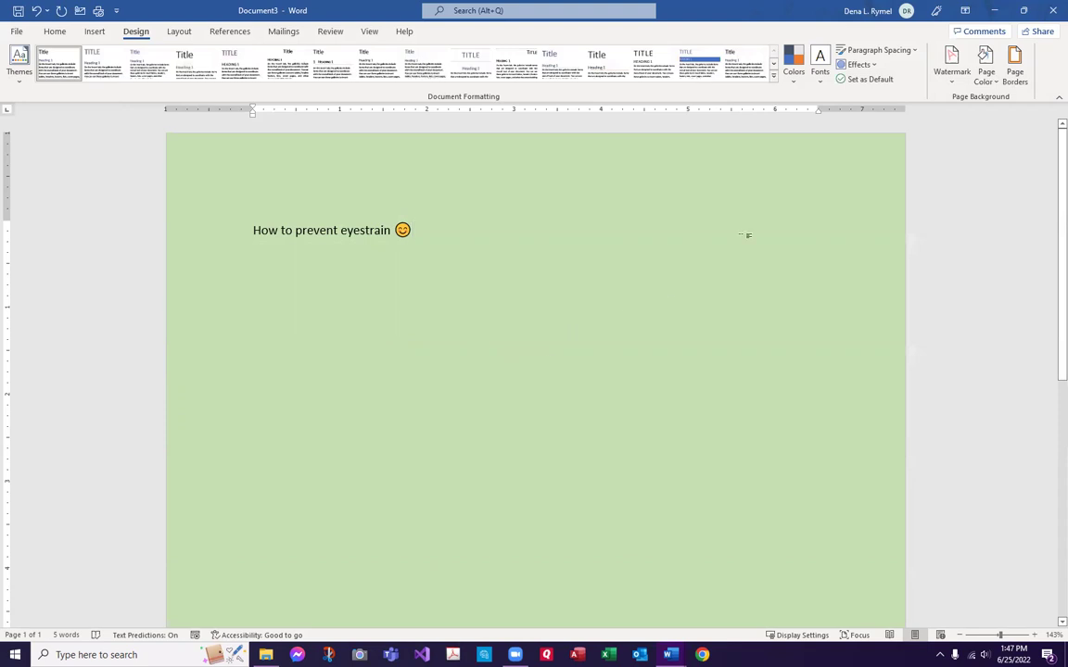
Step: Set the document's page color to light blue and close the document
{"action": "left_click", "coordinate": [985, 58]}
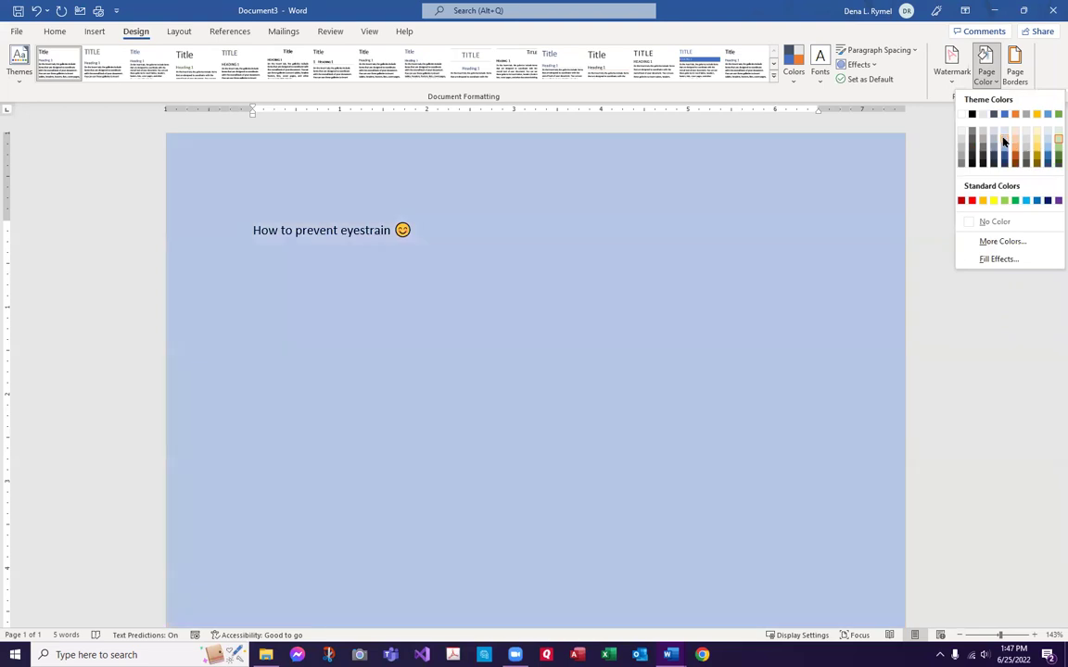
{"action": "left_click", "coordinate": [1002, 141]}
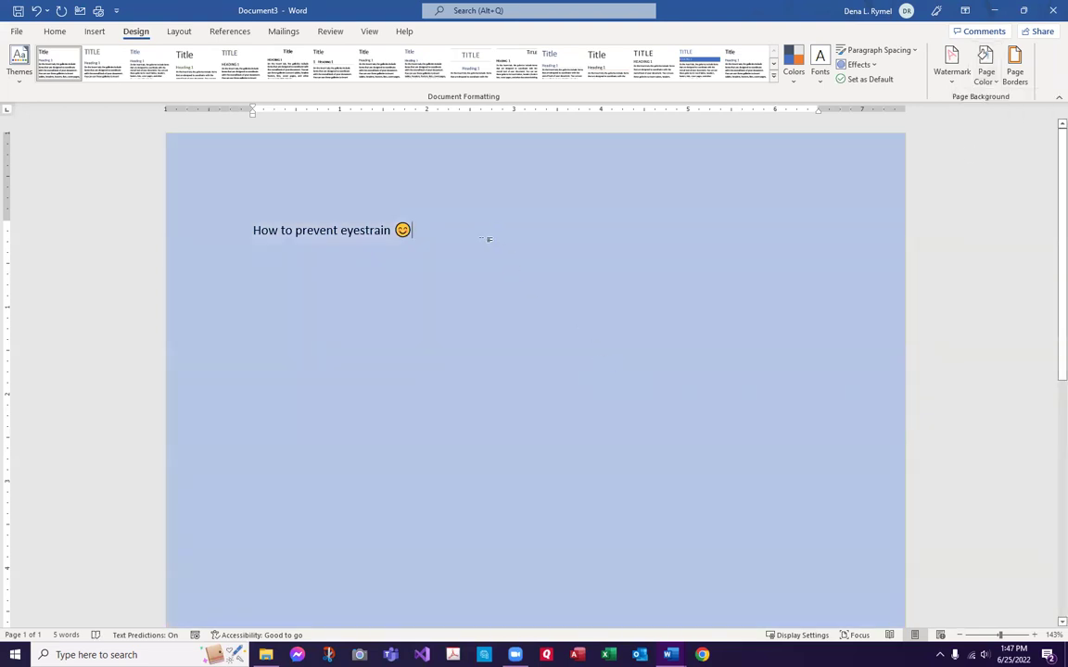
{"action": "left_click", "coordinate": [1053, 10]}
{"action": "left_click", "coordinate": [711, 397]}
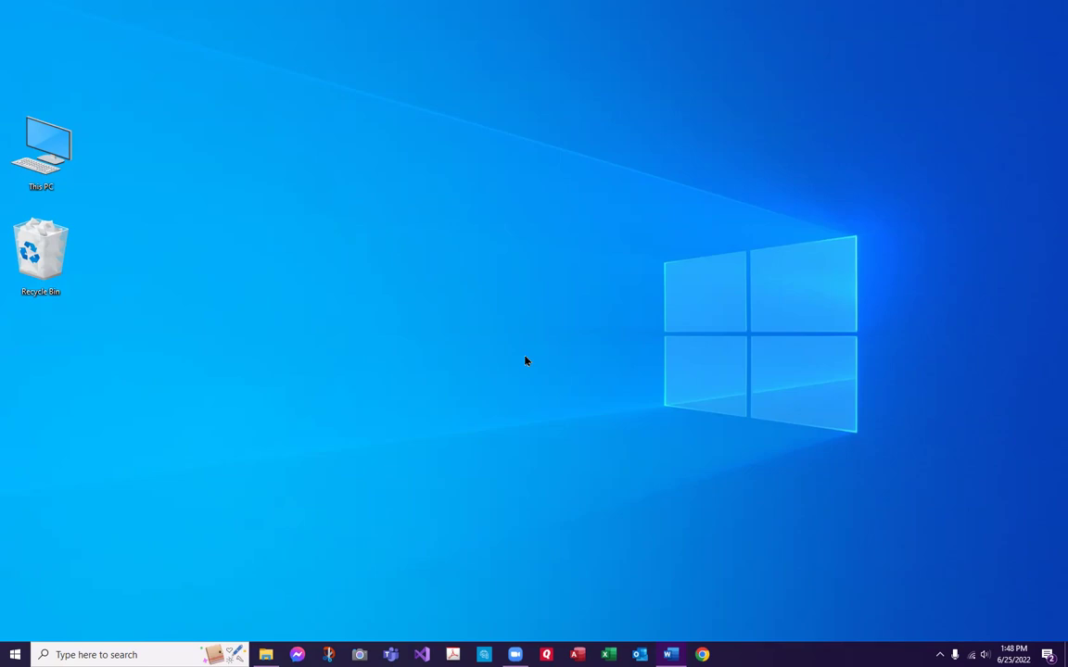
Step: Enlarge the desktop icons in several stages and shrink them back to a small size
{"action": "scroll", "coordinate": [524, 360], "scroll_direction": "up", "scroll_amount": 4, "text": "ctrl"}
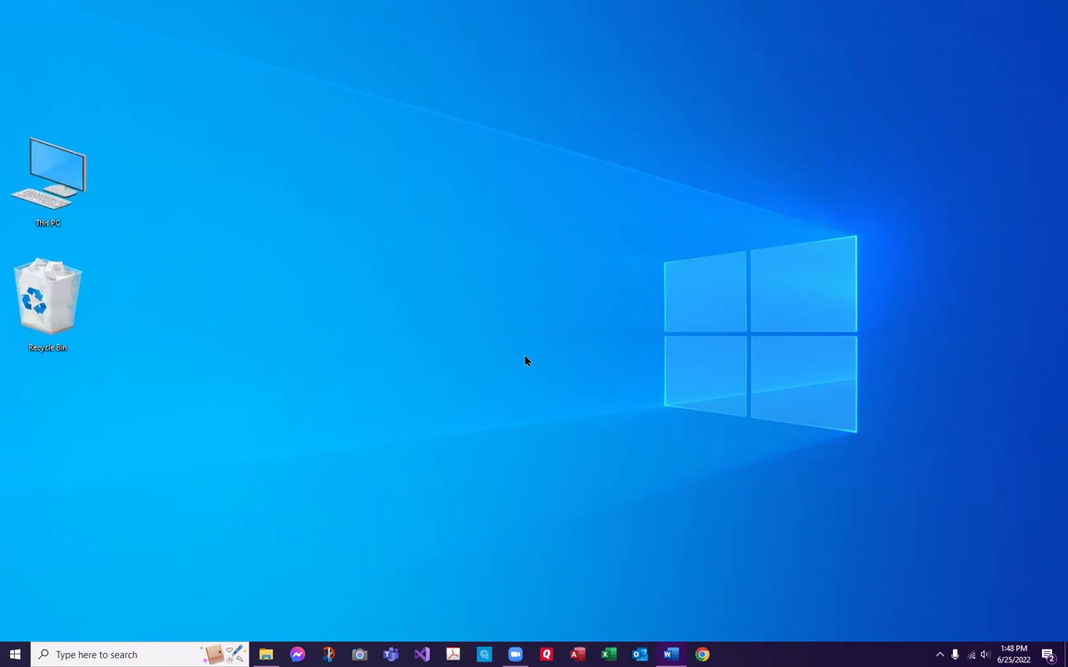
{"action": "scroll", "coordinate": [525, 360], "scroll_direction": "up", "scroll_amount": 2, "text": "ctrl"}
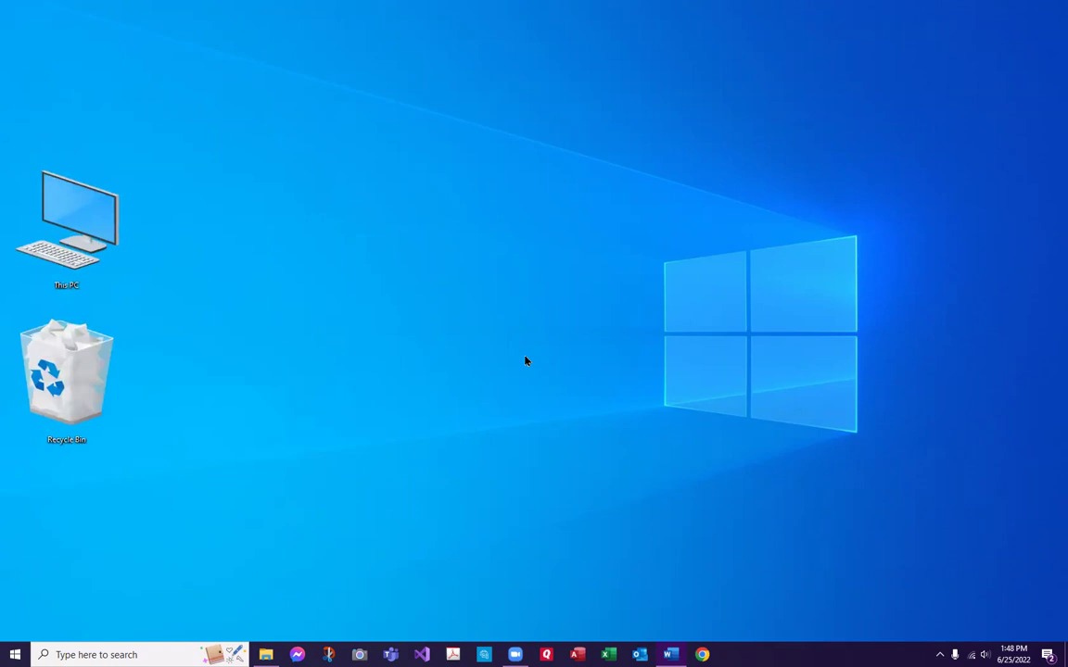
{"action": "scroll", "coordinate": [524, 361], "scroll_direction": "up", "scroll_amount": 3, "text": "ctrl"}
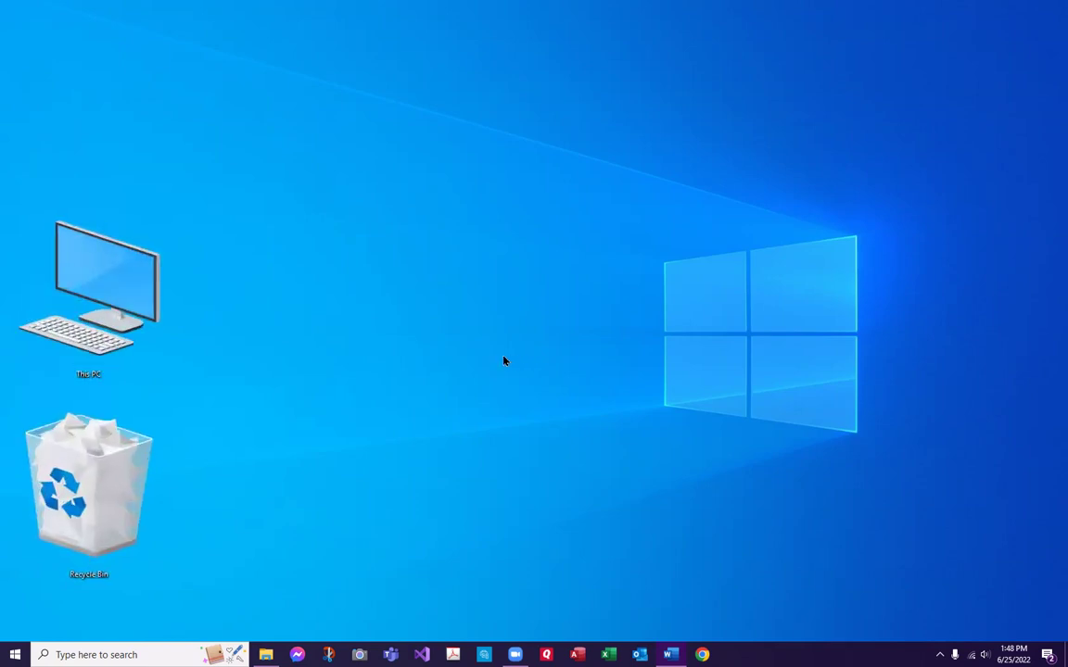
{"action": "scroll", "coordinate": [523, 347], "scroll_direction": "down", "scroll_amount": 4, "text": "ctrl"}
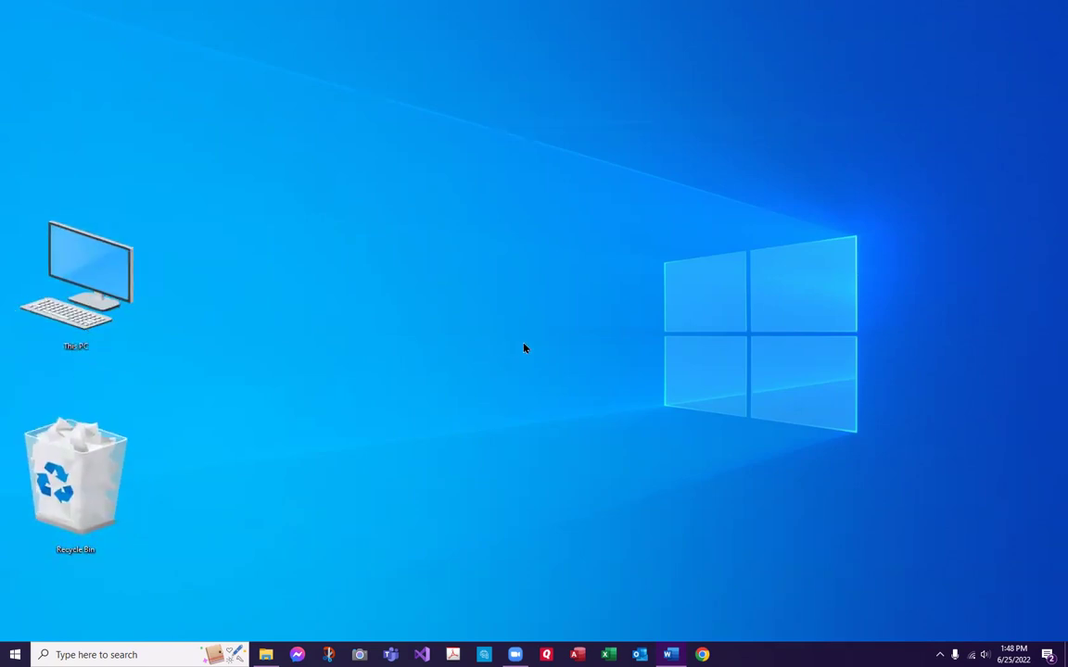
{"action": "scroll", "coordinate": [523, 348], "scroll_direction": "down", "scroll_amount": 4, "text": "ctrl"}
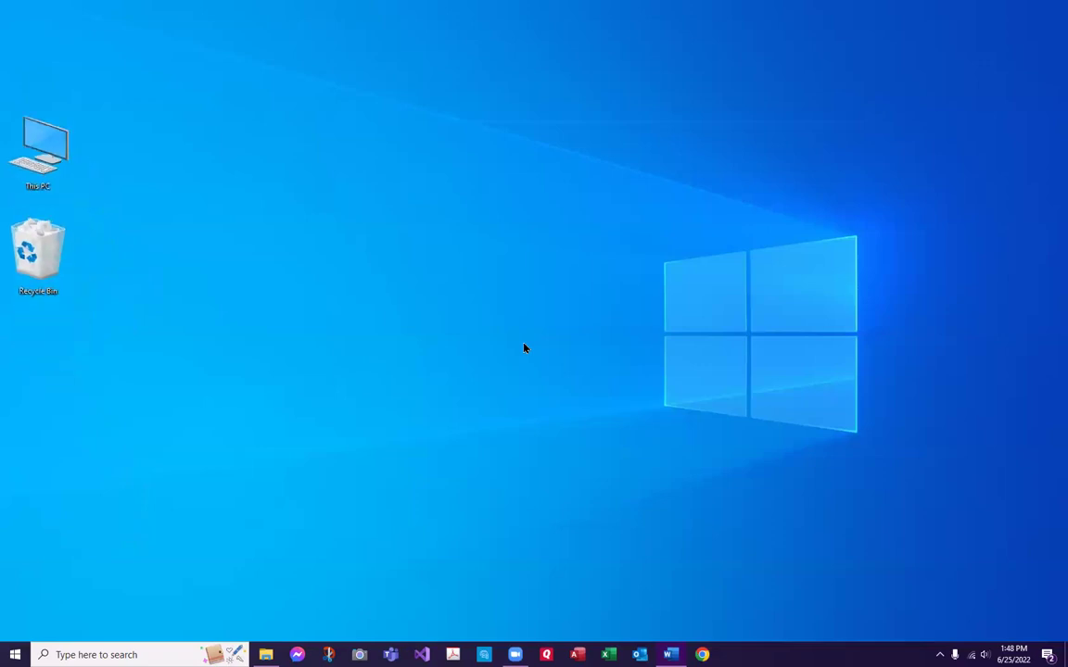
{"action": "scroll", "coordinate": [524, 347], "scroll_direction": "up", "scroll_amount": 4, "text": "ctrl"}
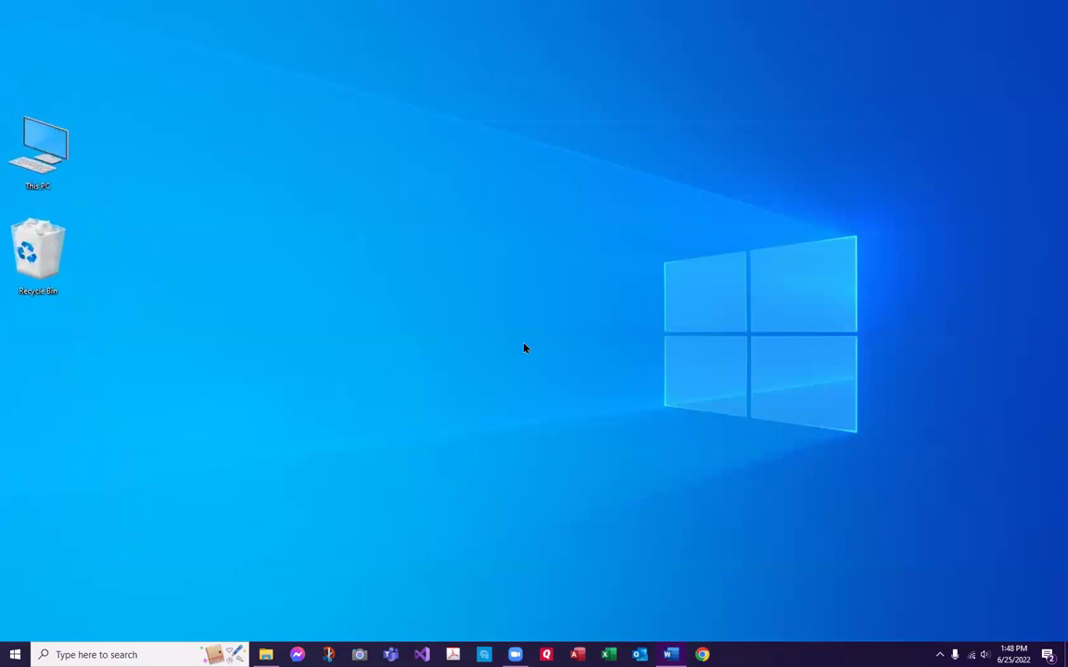